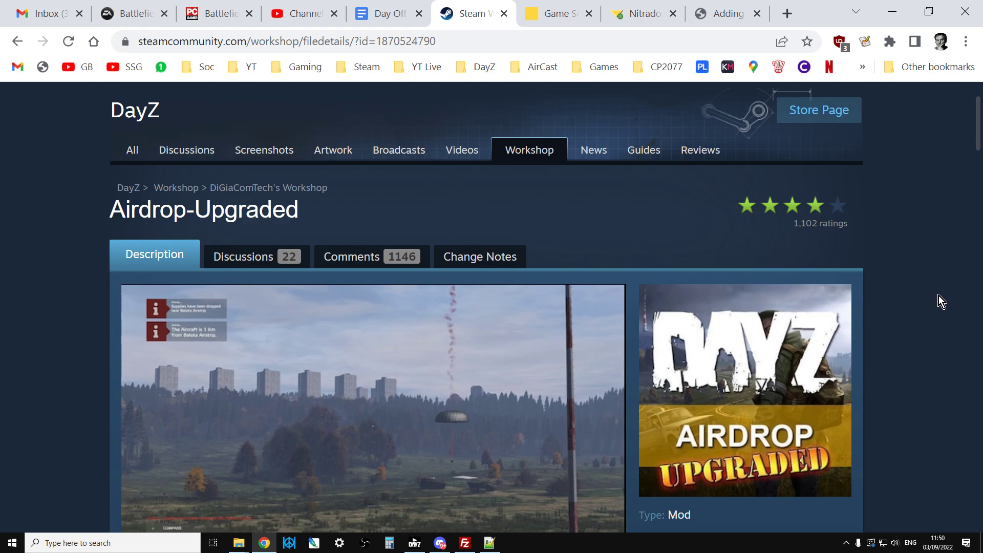
# - Scroll through the current page, then switch to the DayZ Launcher's mod list
pyautogui.scroll(-3, 939, 302)
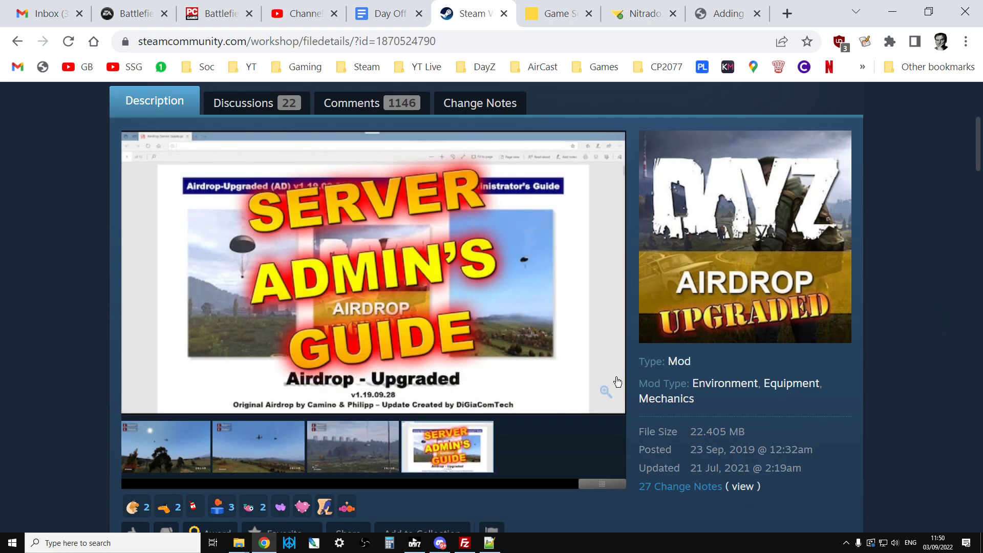
pyautogui.scroll(2, 613, 382)
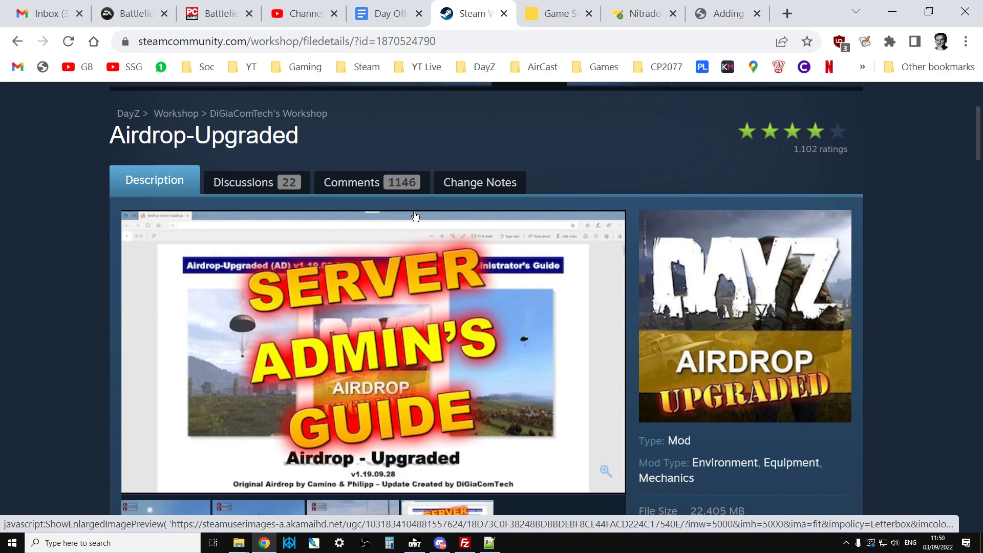
pyautogui.scroll(-3, 501, 308)
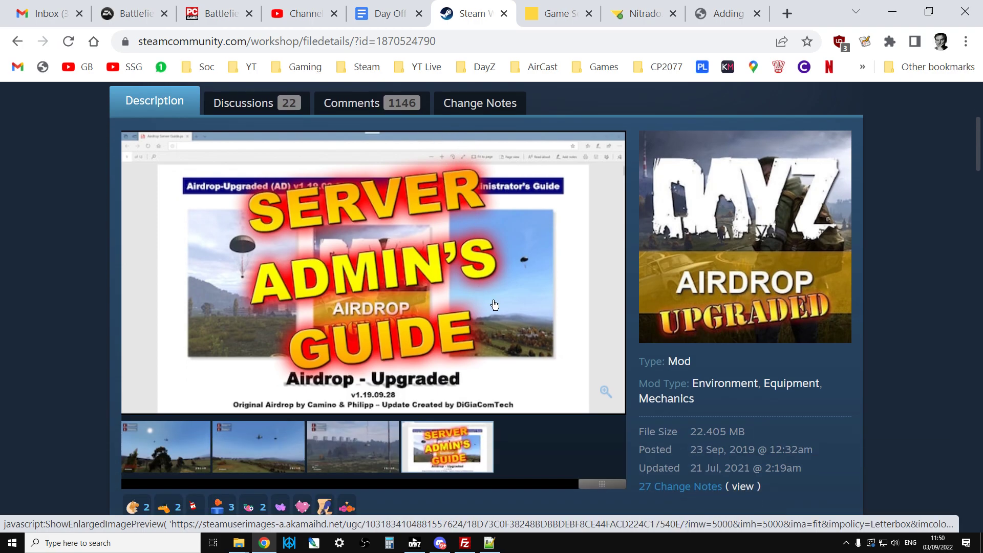
pyautogui.scroll(-2, 508, 314)
pyautogui.moveTo(723, 421)
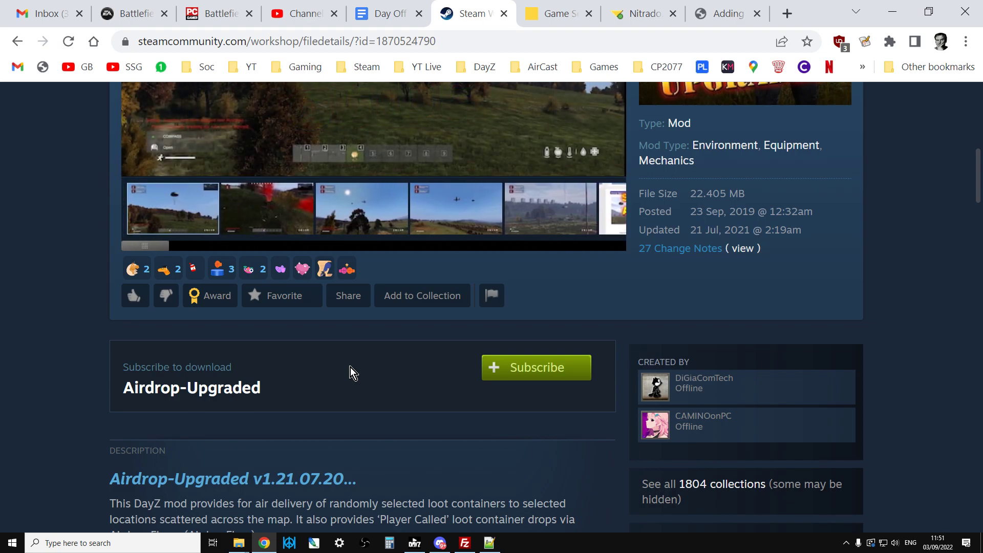
pyautogui.scroll(-3, 355, 367)
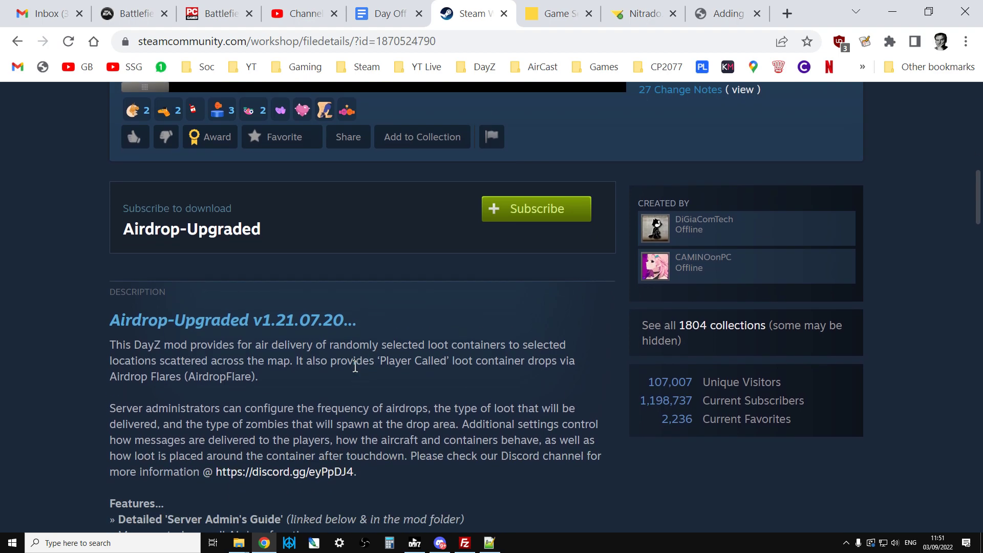
pyautogui.scroll(-5, 376, 379)
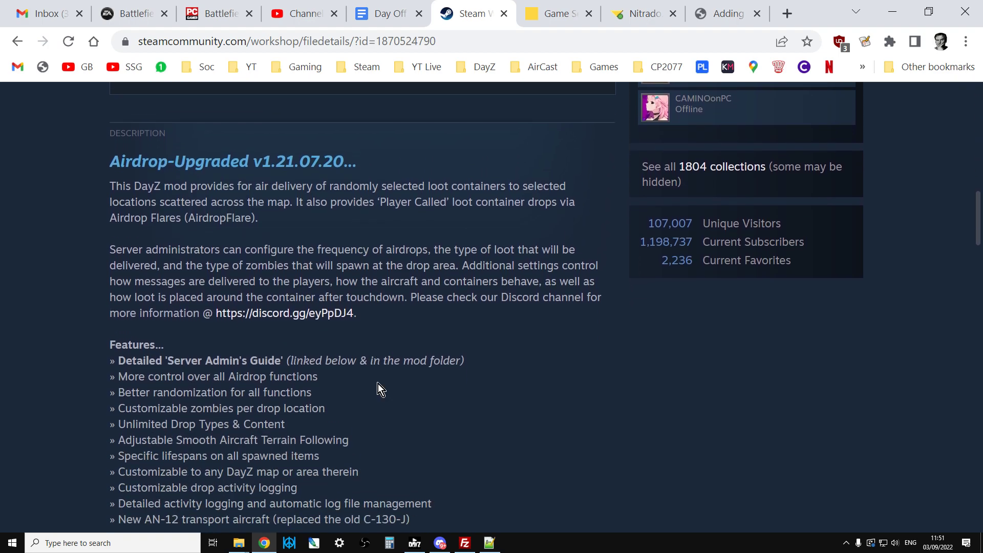
pyautogui.scroll(6, 391, 363)
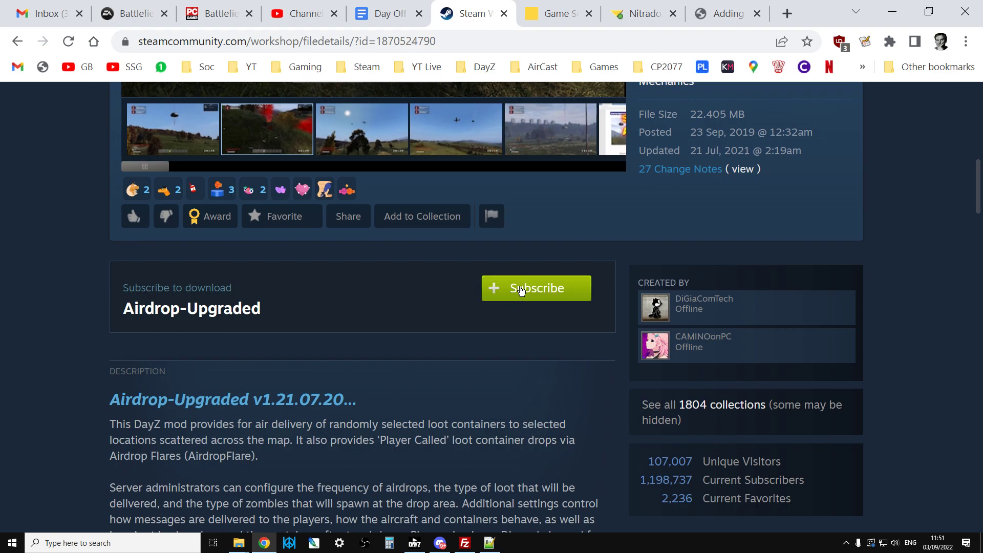
pyautogui.scroll(-8, 417, 406)
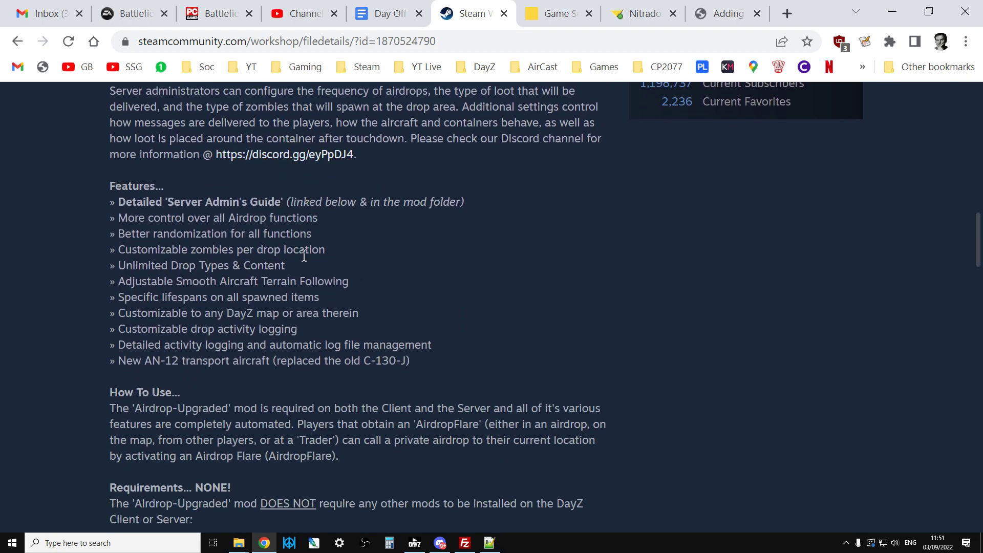
pyautogui.scroll(-10, 339, 352)
pyautogui.scroll(-3, 339, 352)
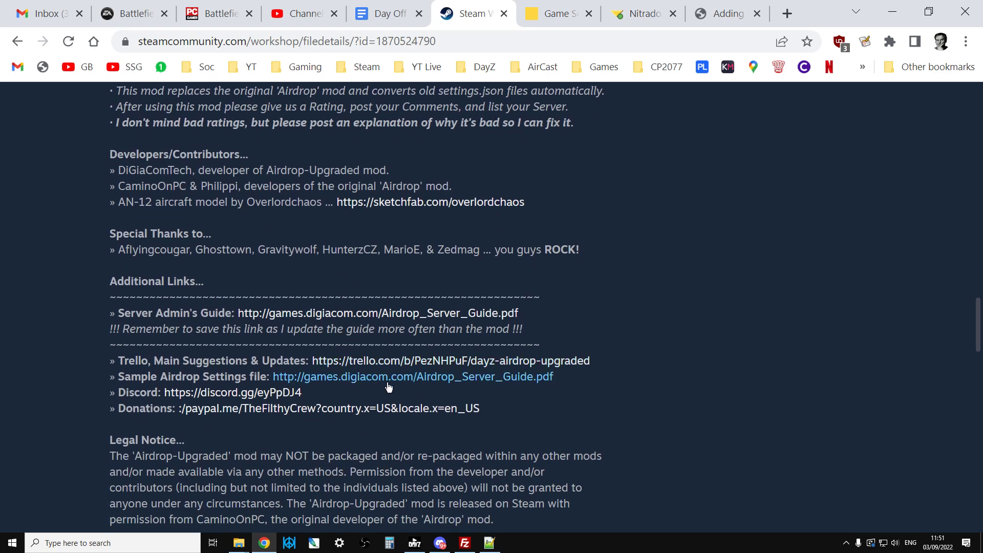
pyautogui.moveTo(978, 350); pyautogui.dragTo(975, 110)
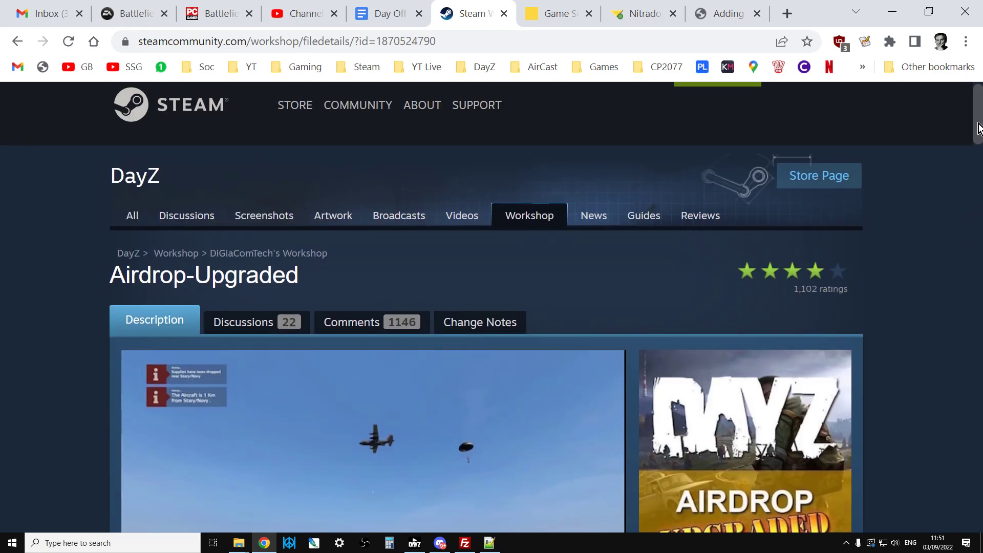
pyautogui.click(413, 543)
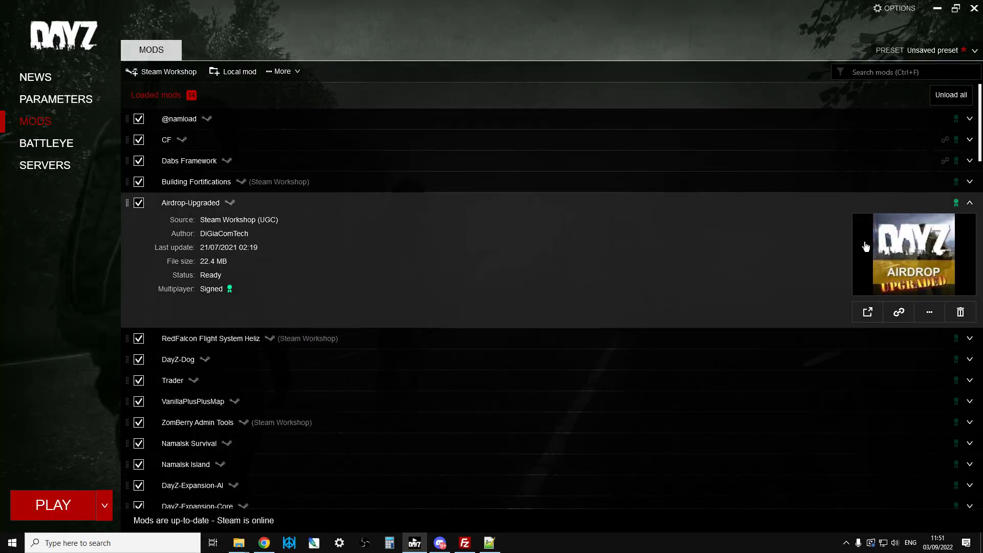
# - Open the Airdrop-Upgraded mod folder in Windows Explorer and maximize the window
pyautogui.click(932, 312)
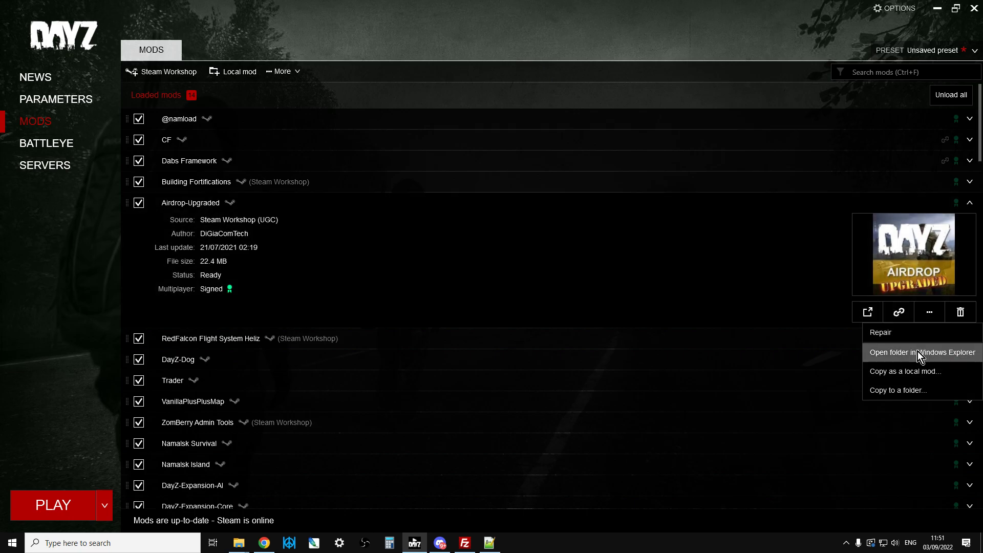
pyautogui.click(896, 353)
pyautogui.click(462, 272)
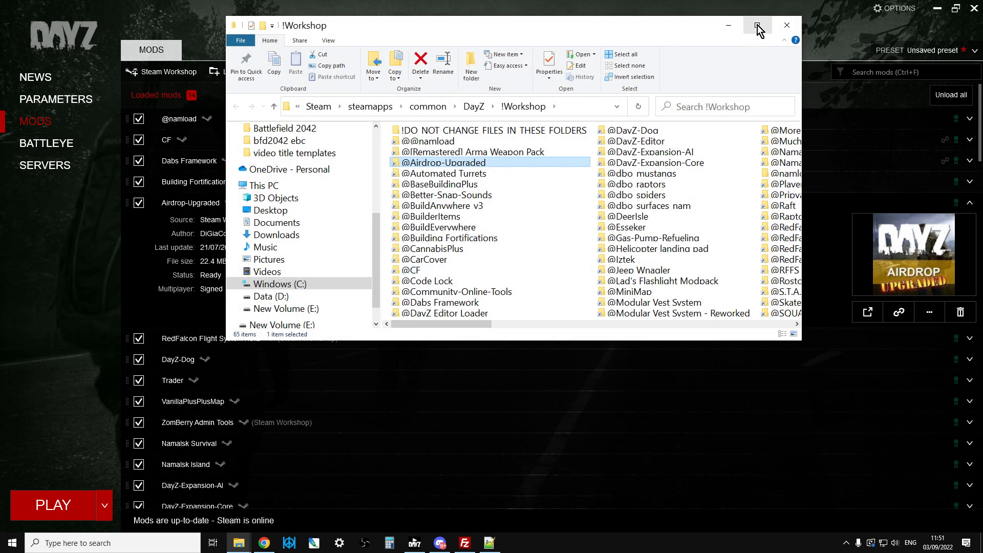
pyautogui.click(758, 27)
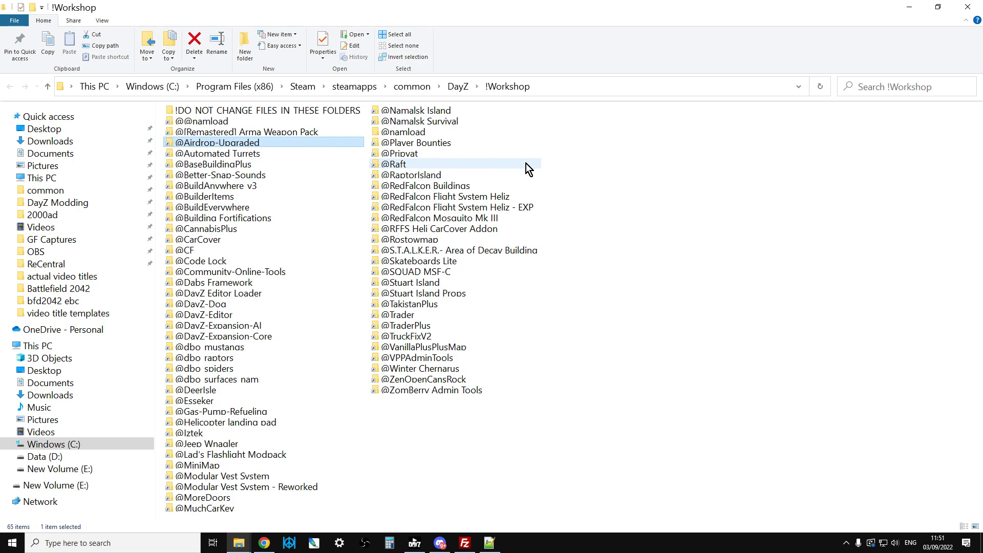
pyautogui.rightClick(234, 146)
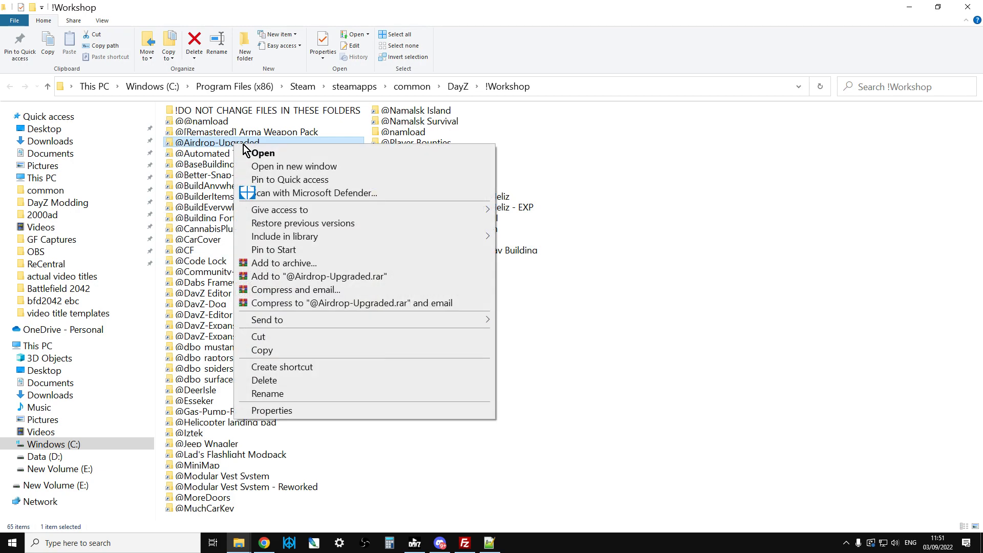
pyautogui.click(48, 86)
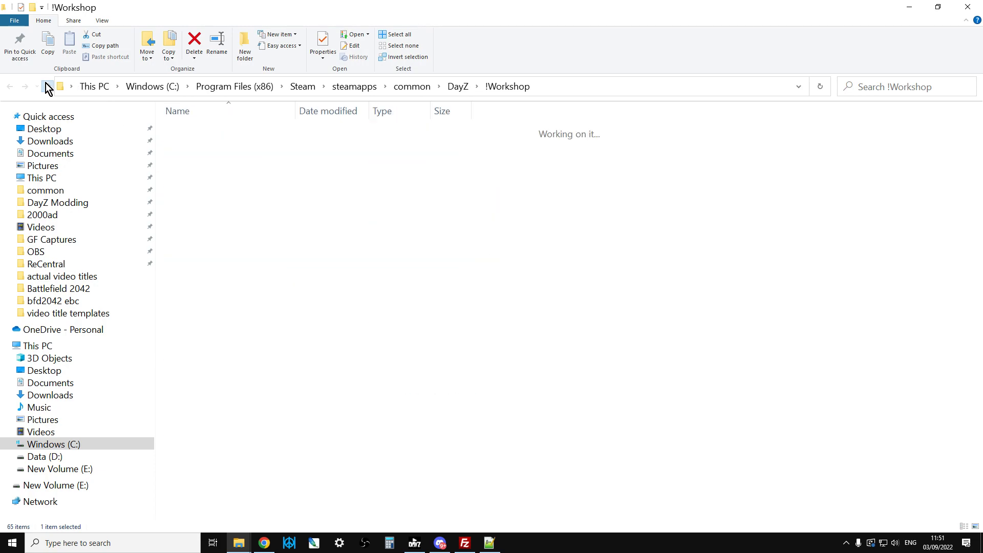
pyautogui.click(46, 86)
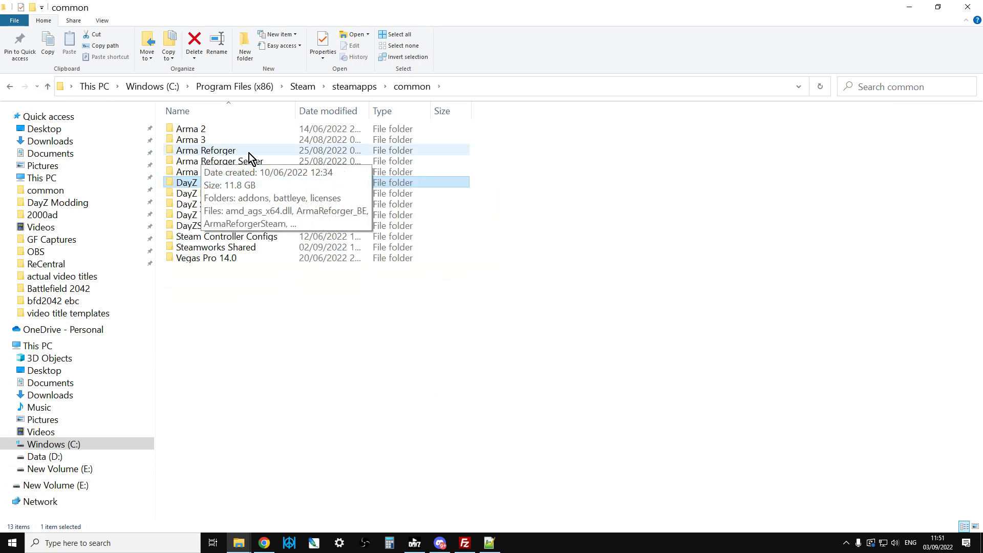
pyautogui.click(215, 233)
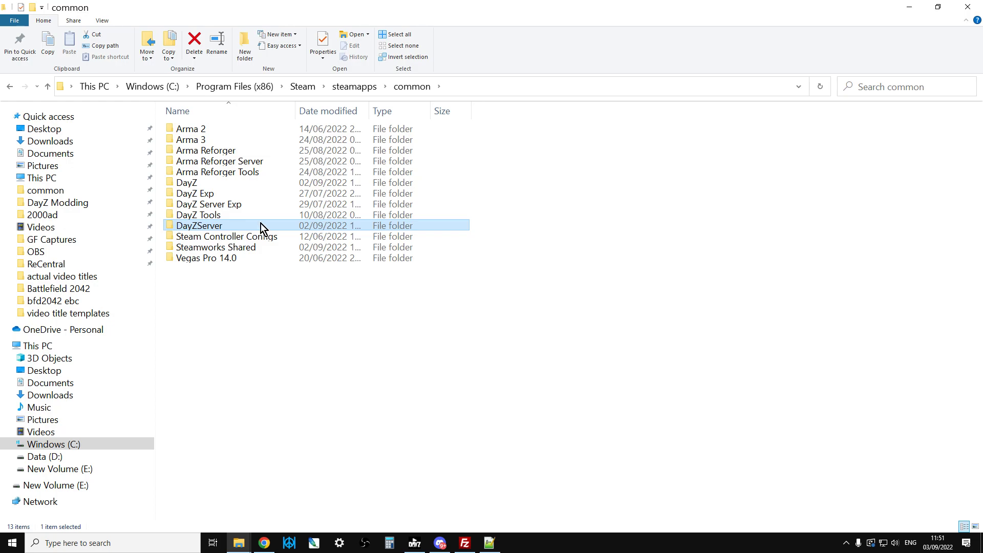
pyautogui.click(513, 90)
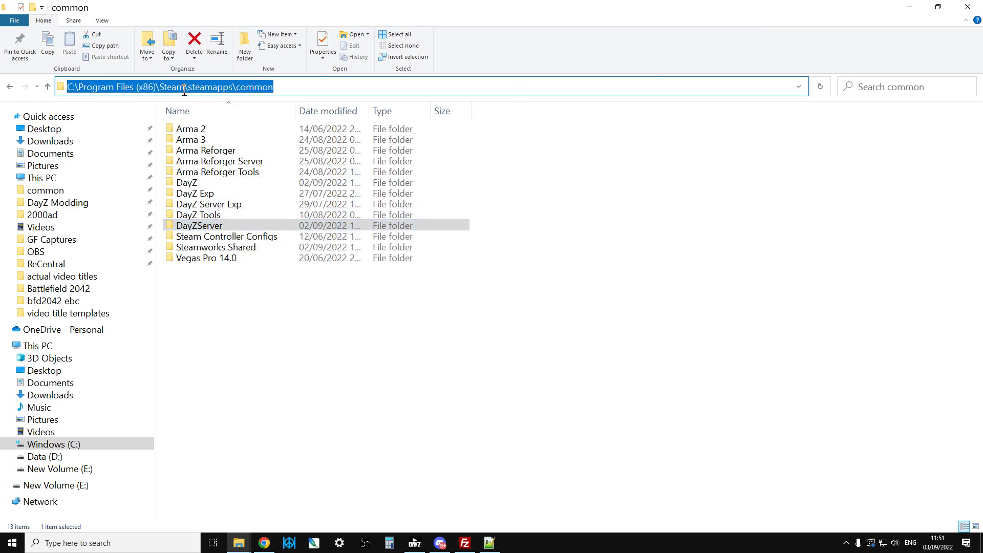
pyautogui.doubleClick(222, 227)
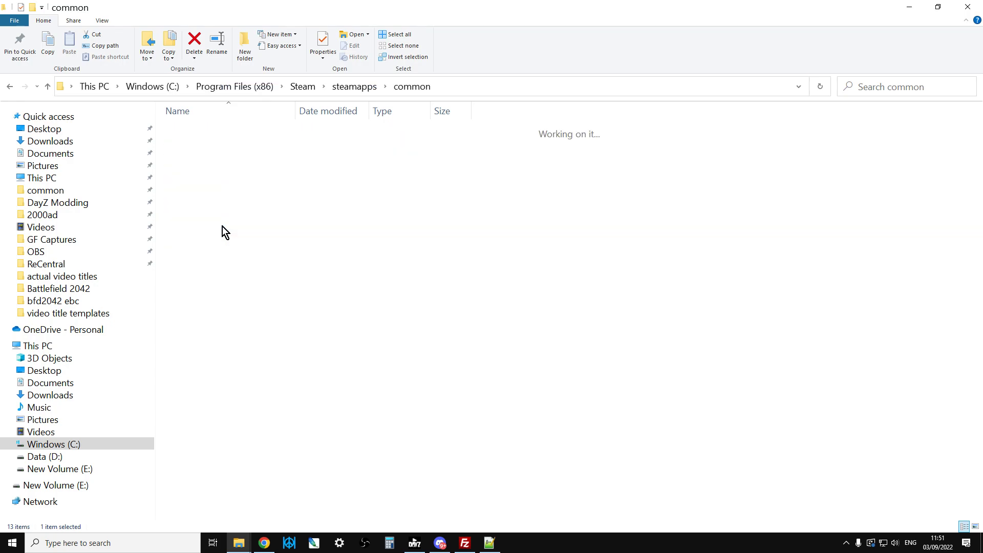
pyautogui.rightClick(555, 223)
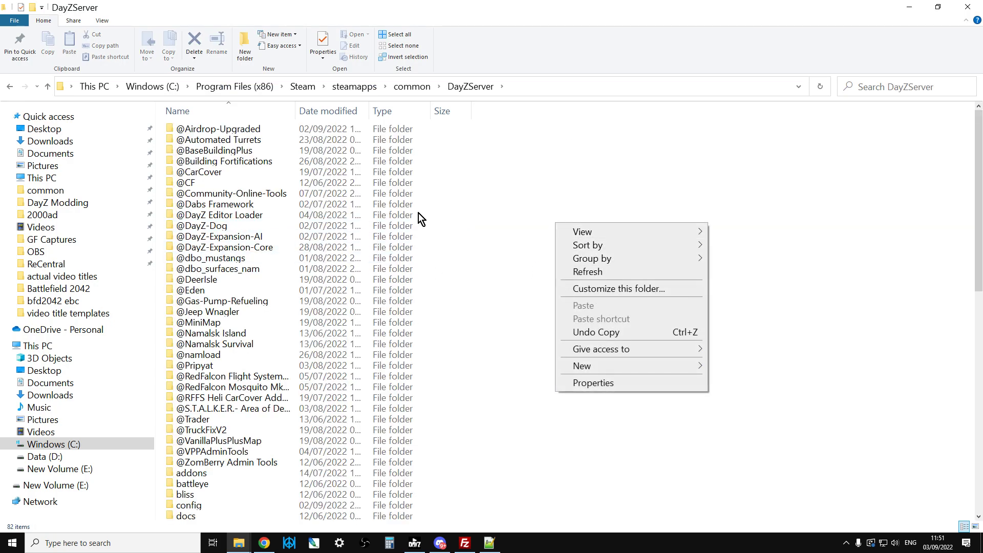
pyautogui.click(246, 130)
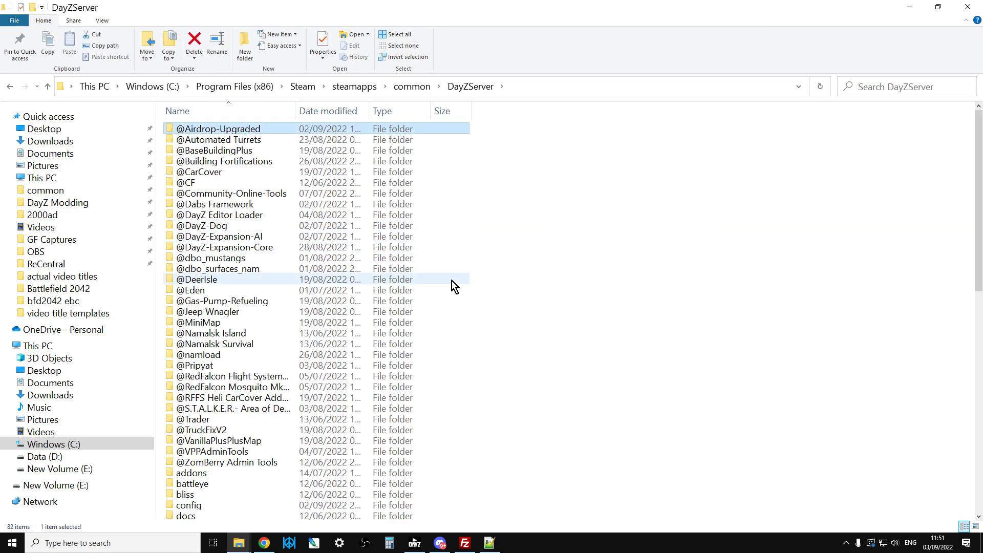
pyautogui.doubleClick(230, 129)
pyautogui.doubleClick(183, 161)
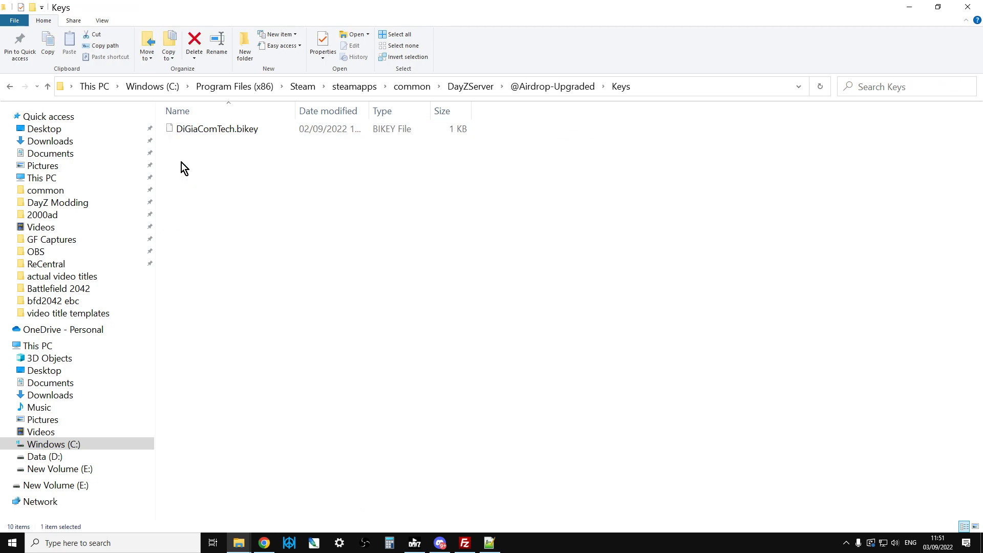
pyautogui.click(207, 131)
pyautogui.rightClick(207, 130)
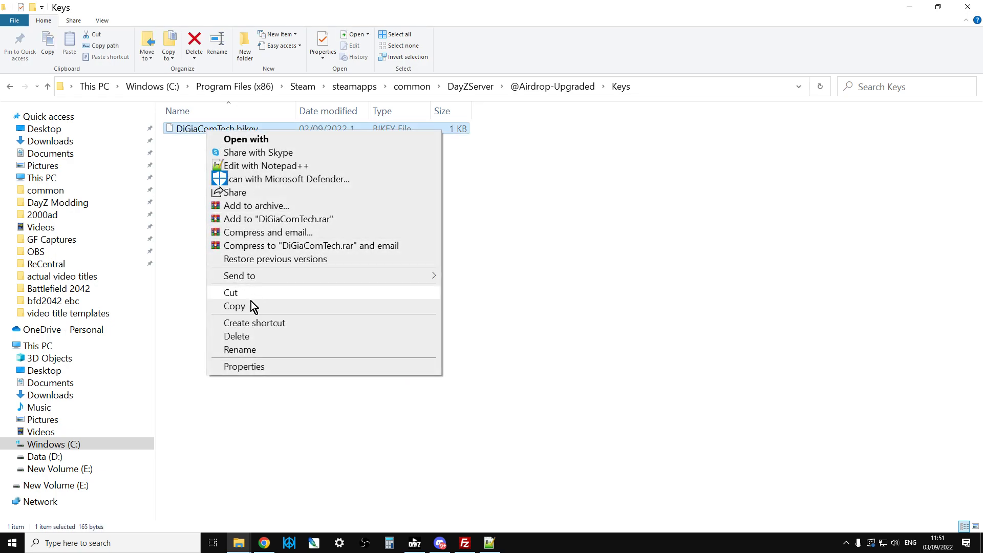
# - Paste the key into the DayZServer keys folder and return to DayZServer
pyautogui.click(46, 87)
pyautogui.click(46, 87)
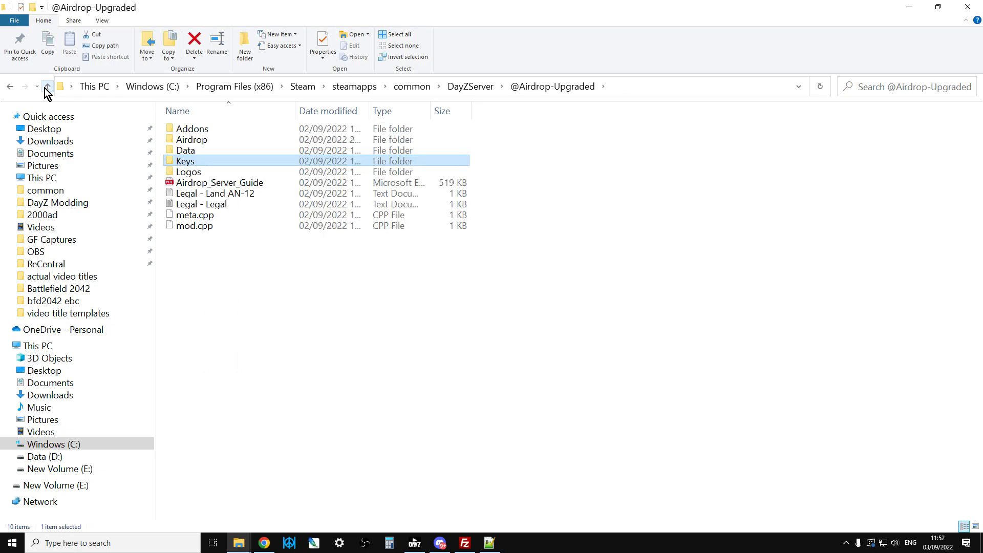
pyautogui.click(46, 87)
pyautogui.scroll(-3, 244, 258)
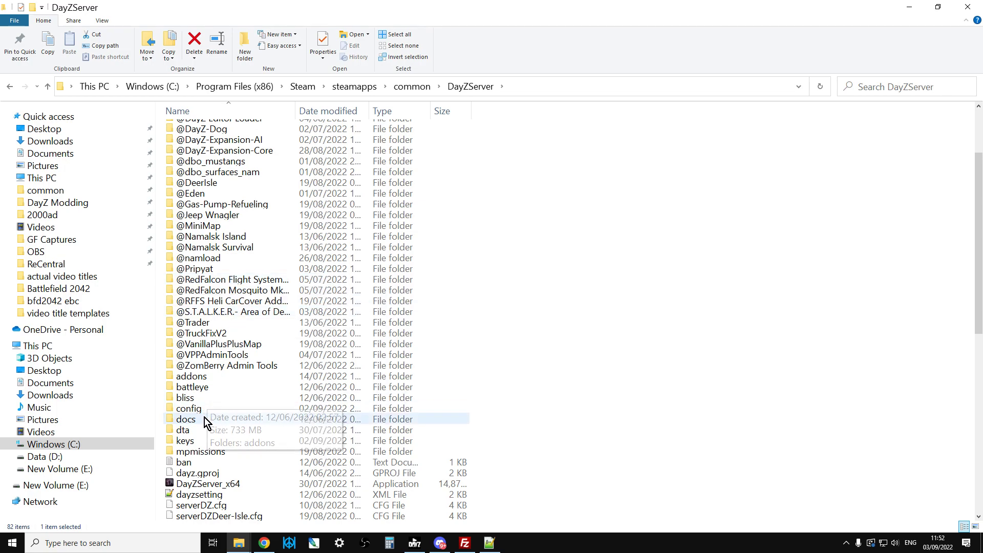
pyautogui.doubleClick(194, 443)
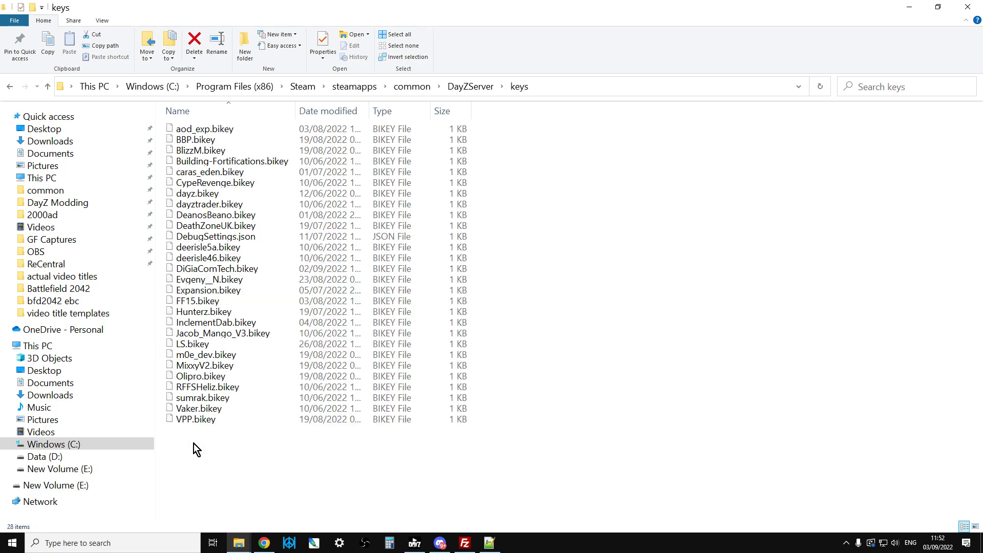
pyautogui.rightClick(680, 257)
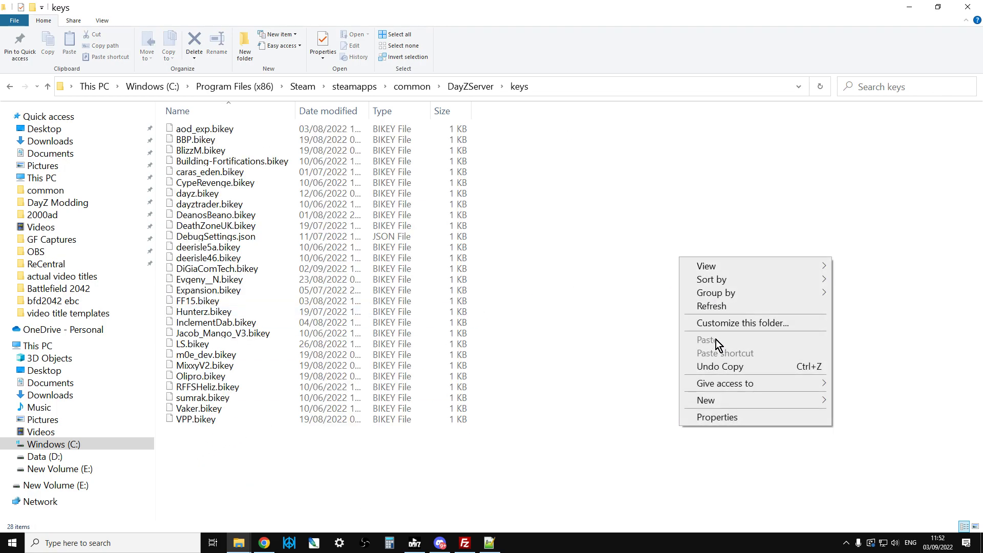
pyautogui.click(589, 272)
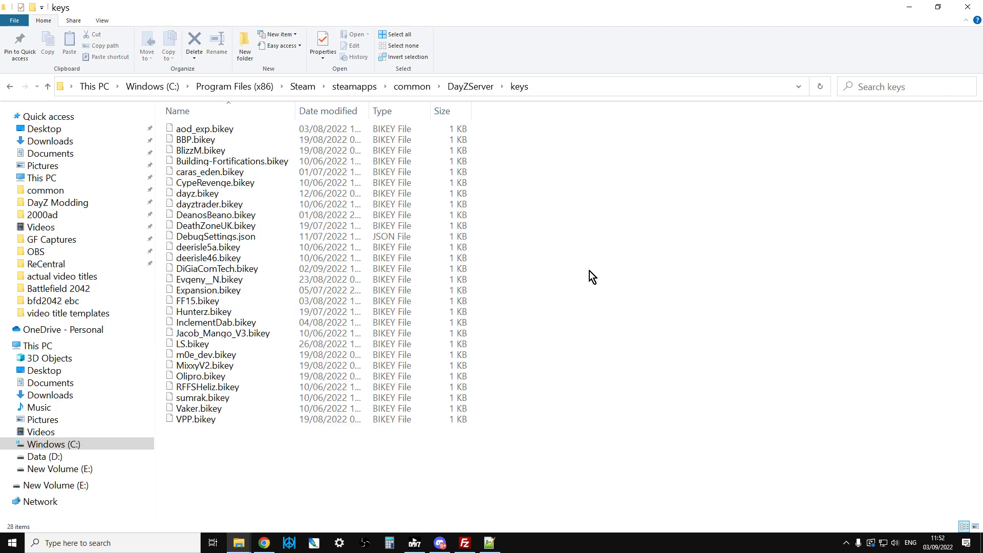
pyautogui.click(47, 87)
pyautogui.scroll(1, 309, 233)
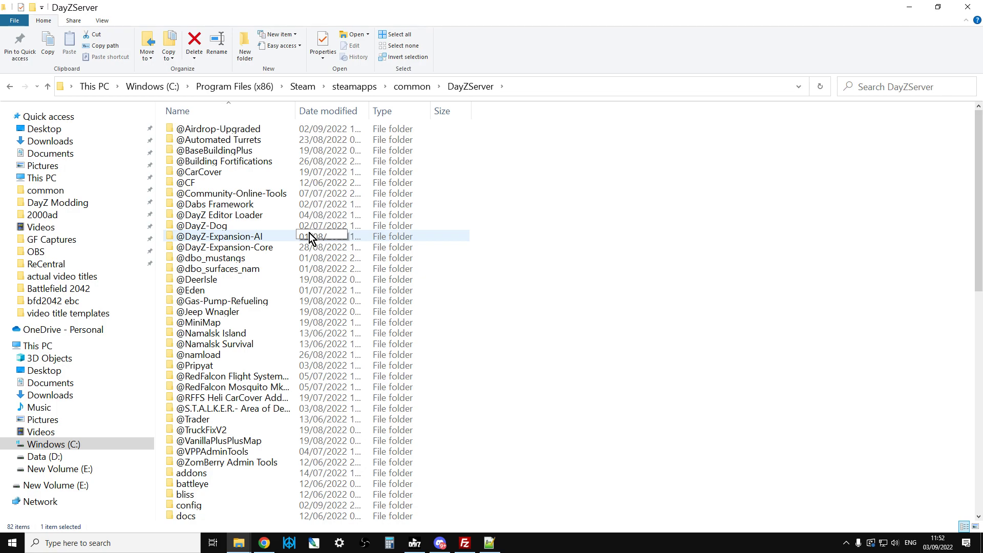
pyautogui.click(254, 134)
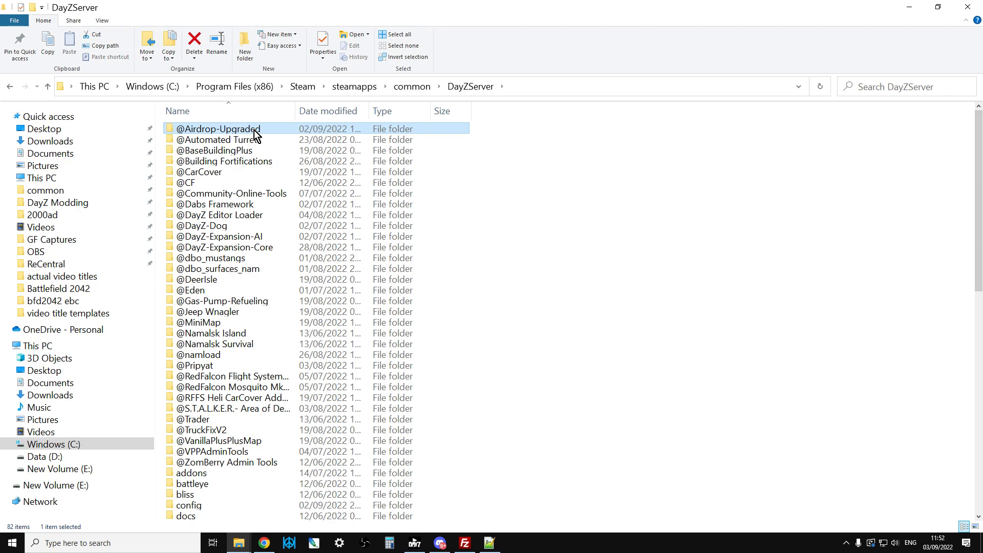
pyautogui.click(255, 134)
pyautogui.rightClick(247, 132)
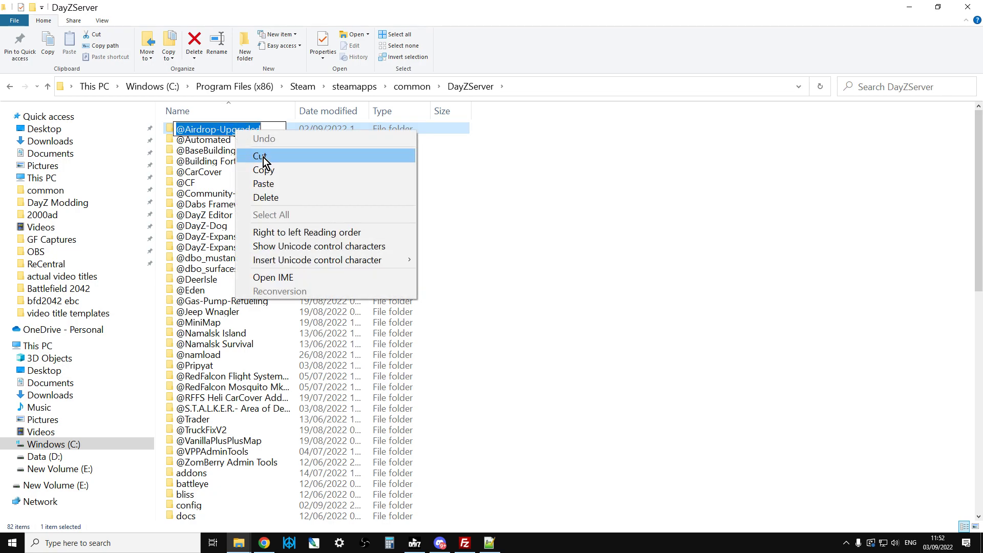
pyautogui.click(270, 171)
pyautogui.click(457, 207)
# - Bring up the actions for the st-zb-nam-AI-modded.bat batch file
pyautogui.scroll(-13, 434, 220)
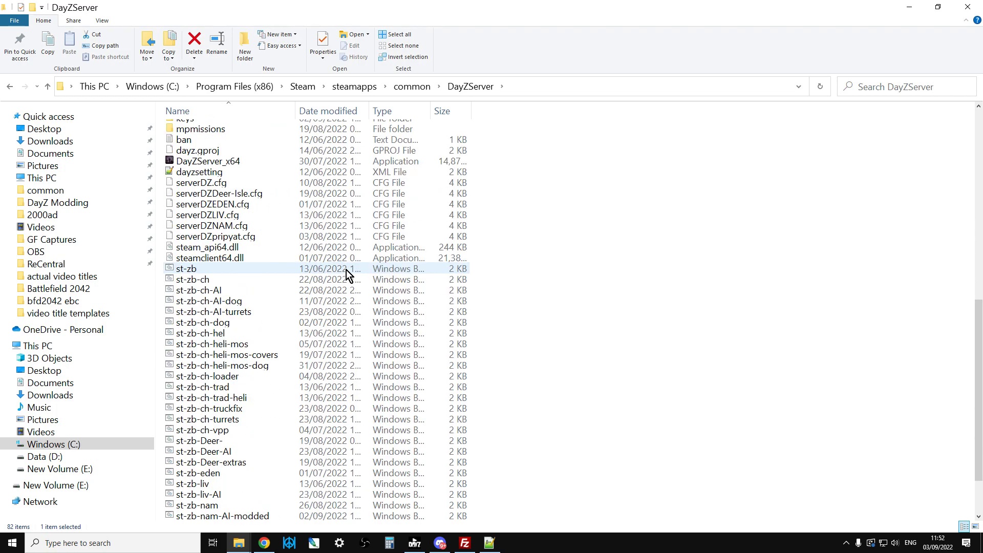
pyautogui.scroll(-2, 338, 276)
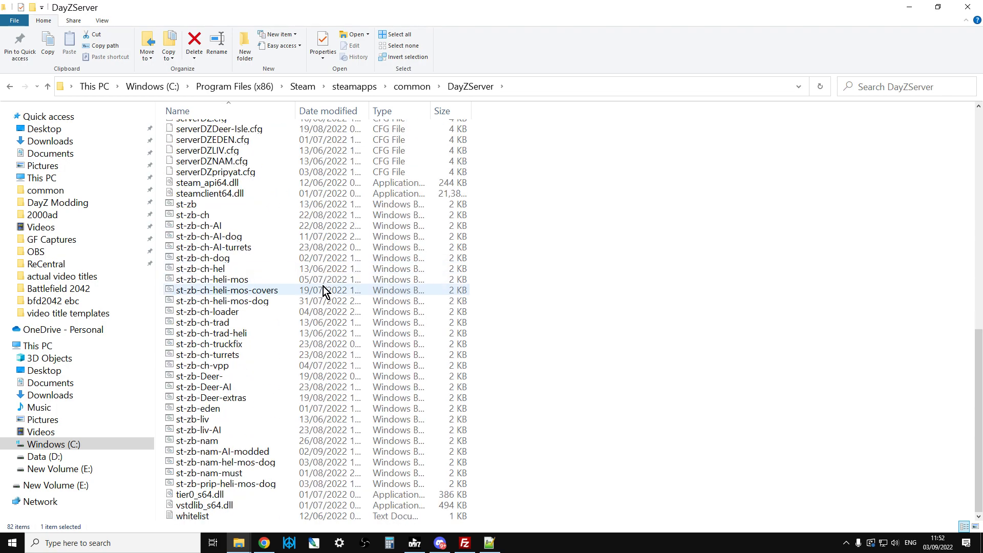
pyautogui.rightClick(235, 454)
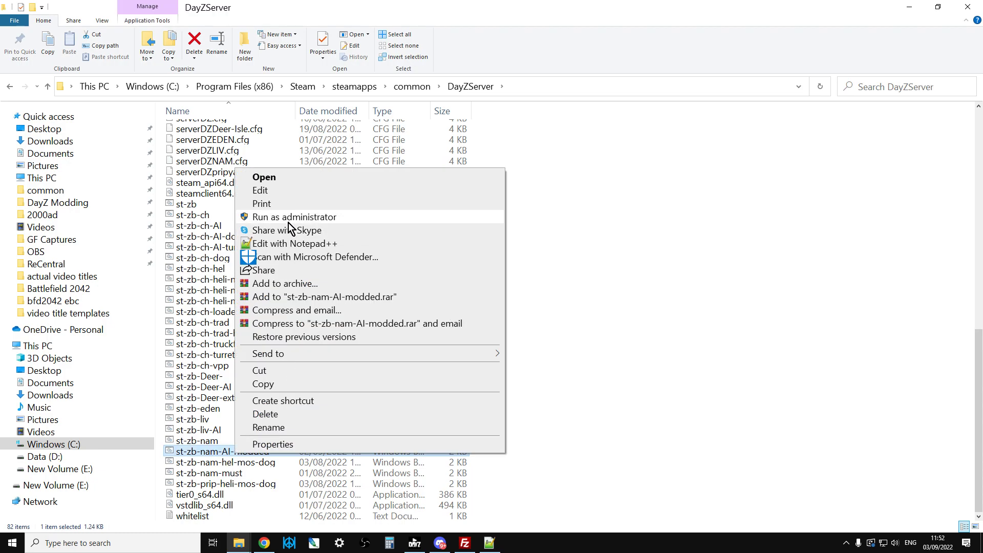
# - Open st-zb-nam-AI-modded.bat in Notepad++ and locate the -mod= parameter on line 19
pyautogui.click(287, 244)
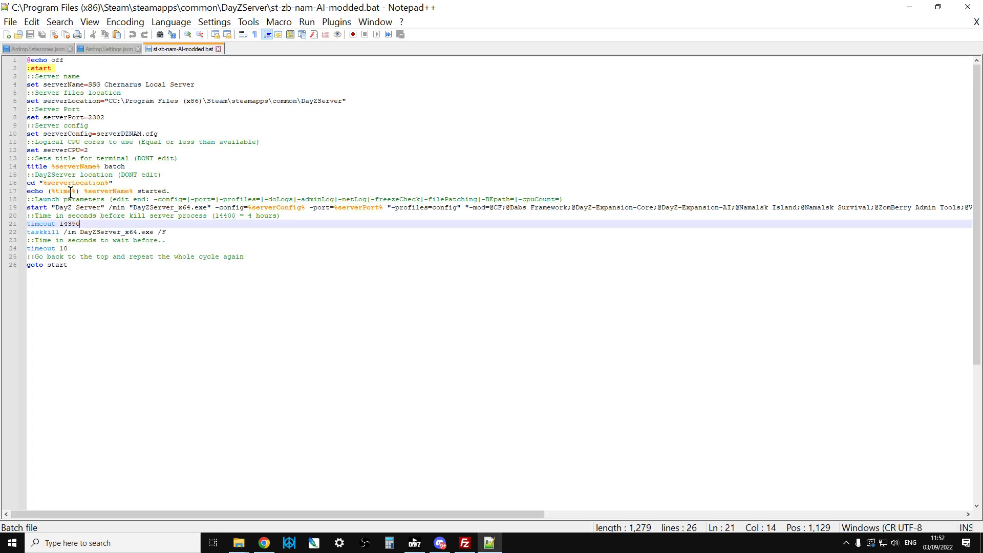
pyautogui.doubleClick(31, 209)
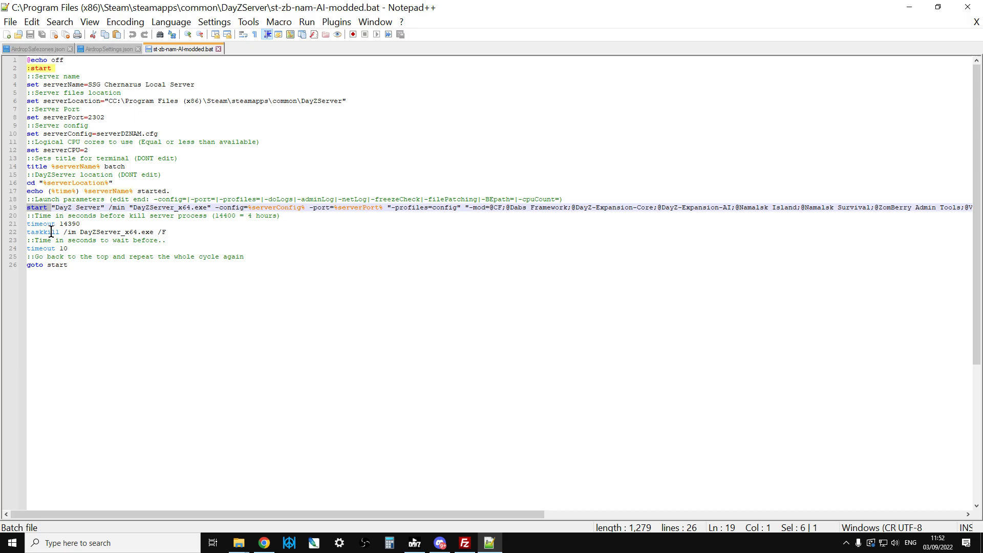
pyautogui.click(466, 209)
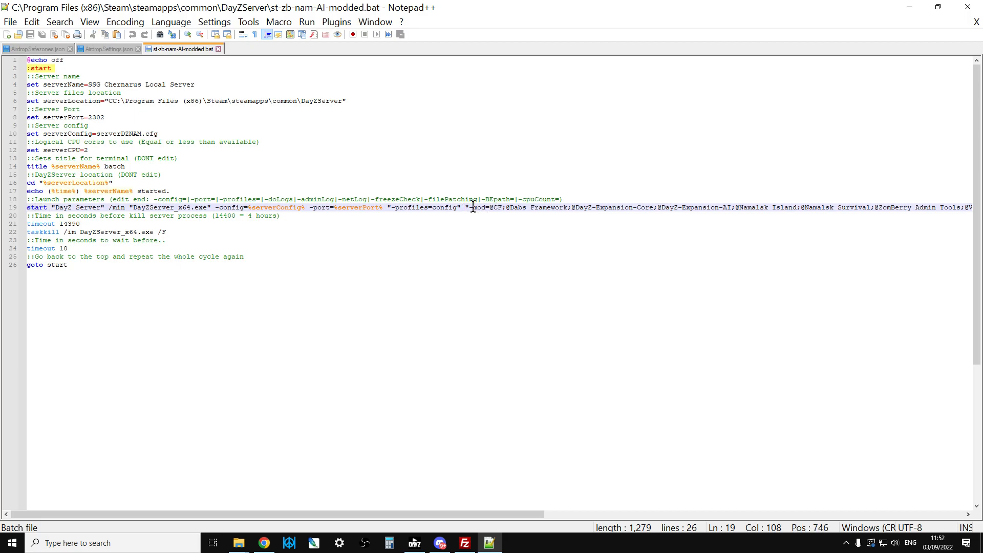
pyautogui.moveTo(466, 209); pyautogui.dragTo(490, 209)
pyautogui.moveTo(463, 515); pyautogui.dragTo(660, 512)
pyautogui.click(214, 214)
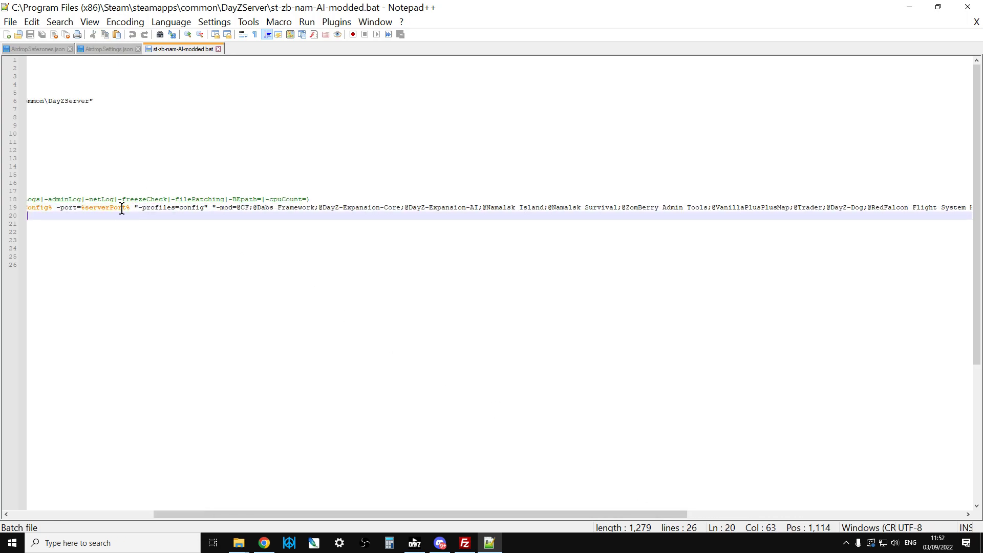
pyautogui.moveTo(213, 208); pyautogui.dragTo(708, 208)
pyautogui.moveTo(522, 517); pyautogui.dragTo(768, 511)
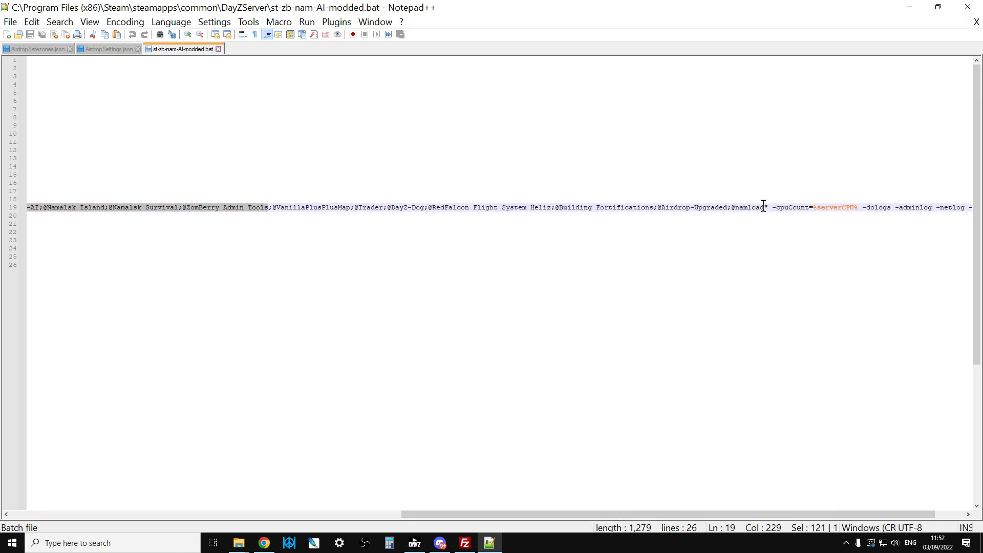
pyautogui.moveTo(768, 207); pyautogui.dragTo(653, 207)
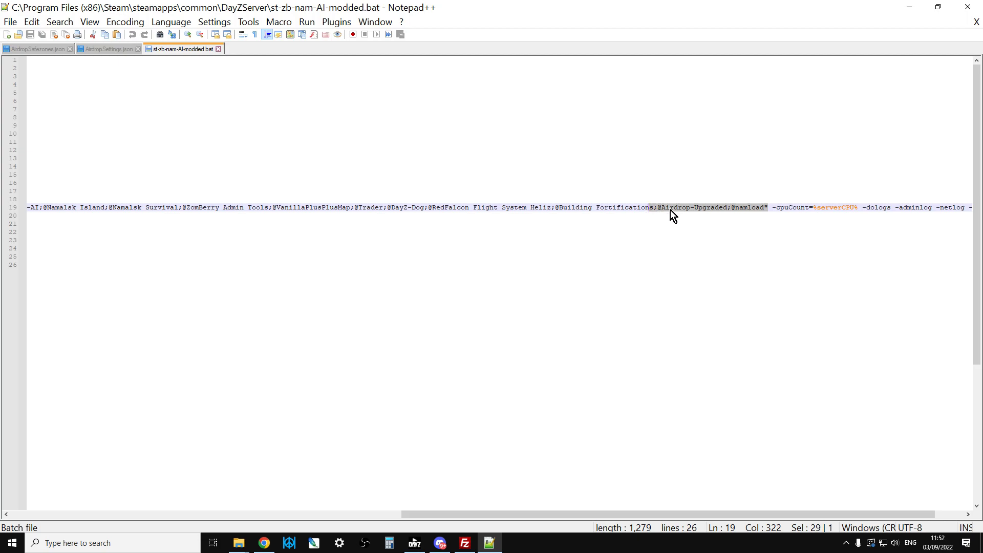
pyautogui.click(730, 207)
pyautogui.moveTo(729, 207); pyautogui.dragTo(655, 210)
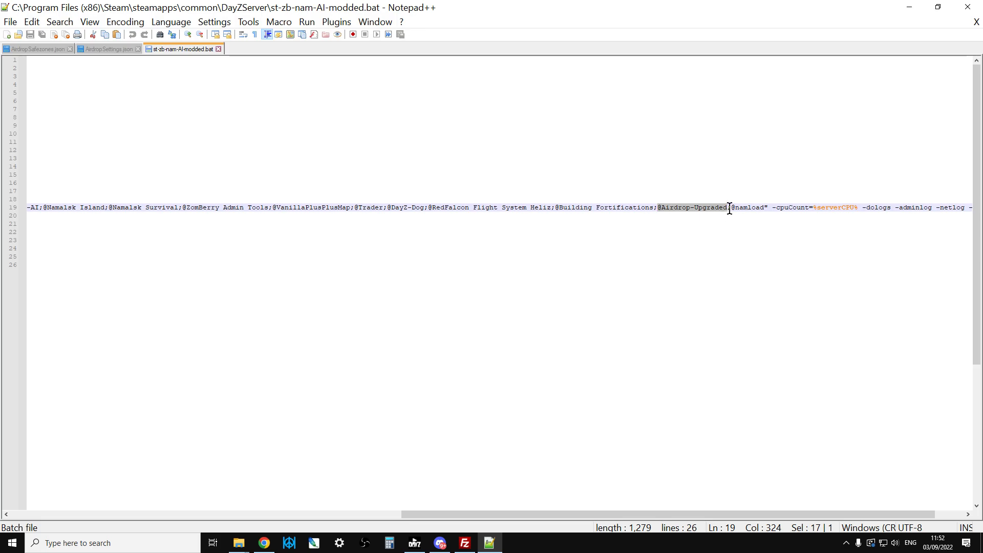
pyautogui.click(275, 307)
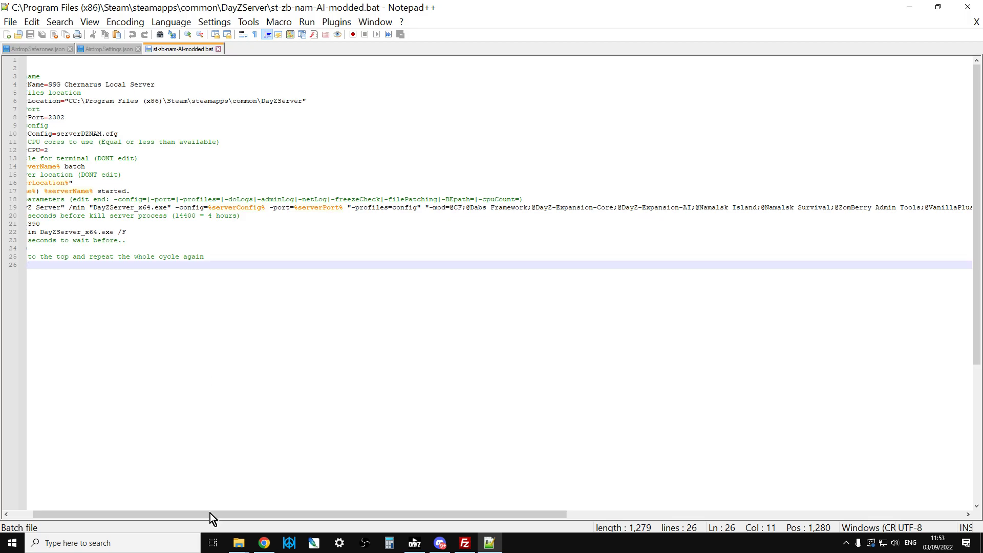
pyautogui.click(240, 544)
pyautogui.click(365, 508)
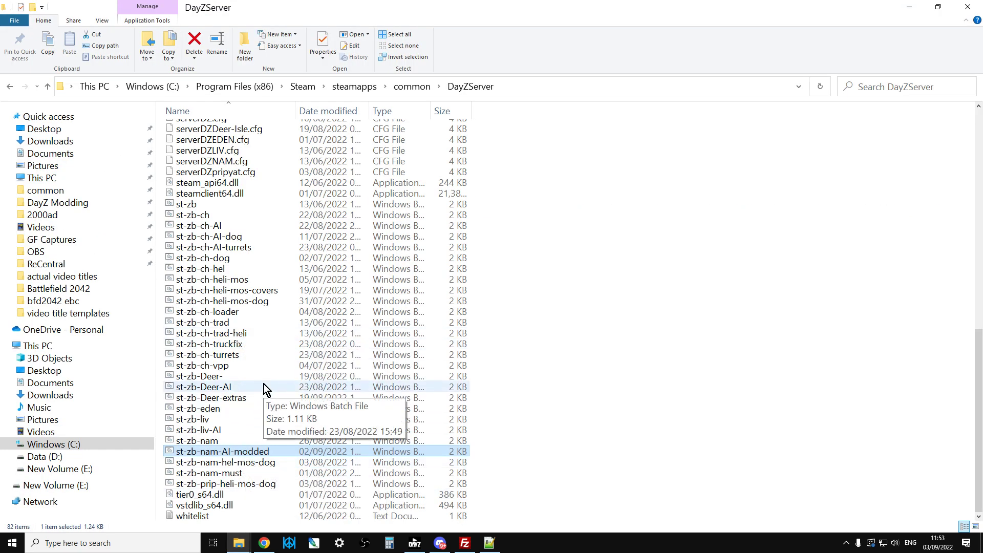
# - Open the config\Airdrop folder inside DayZServer
pyautogui.scroll(8, 266, 389)
pyautogui.scroll(2, 308, 373)
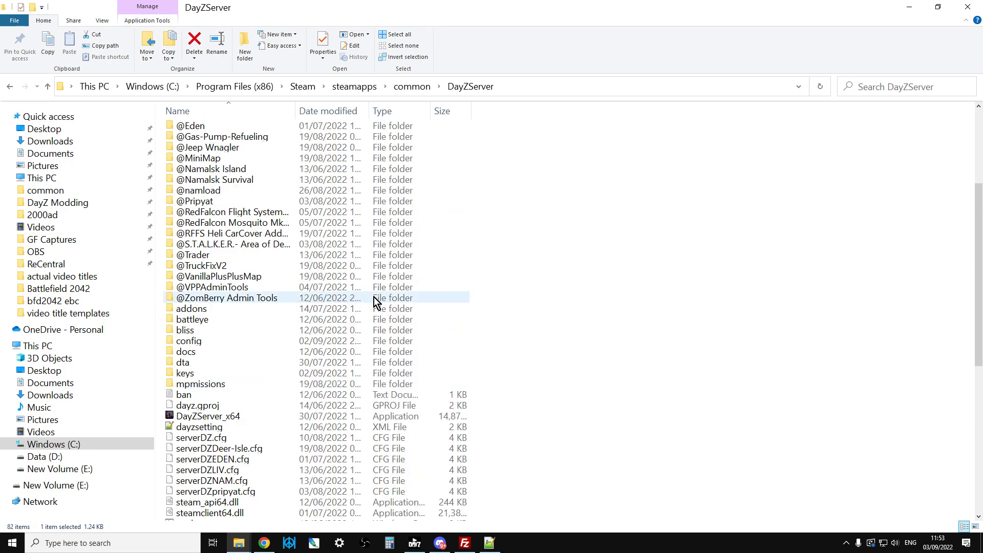
pyautogui.scroll(1, 374, 297)
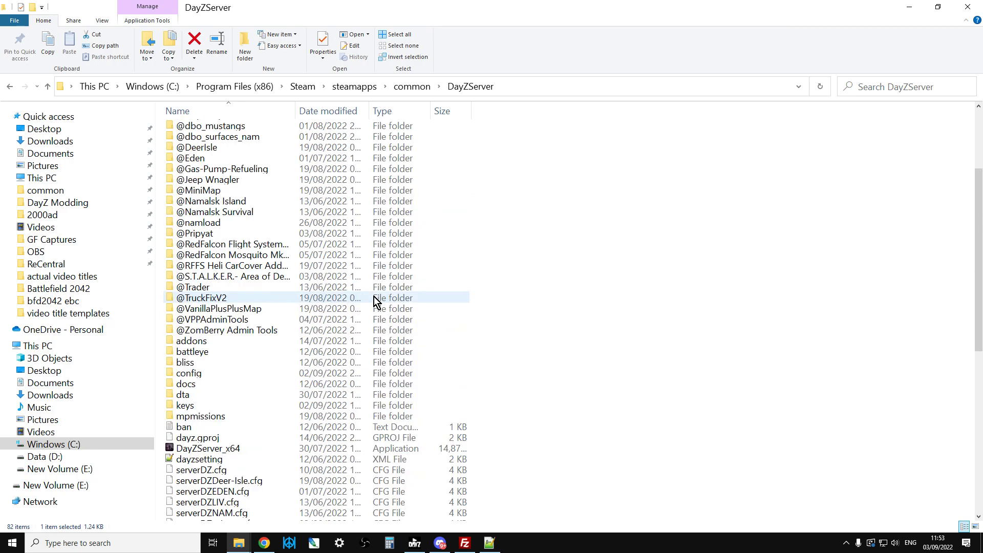
pyautogui.doubleClick(192, 374)
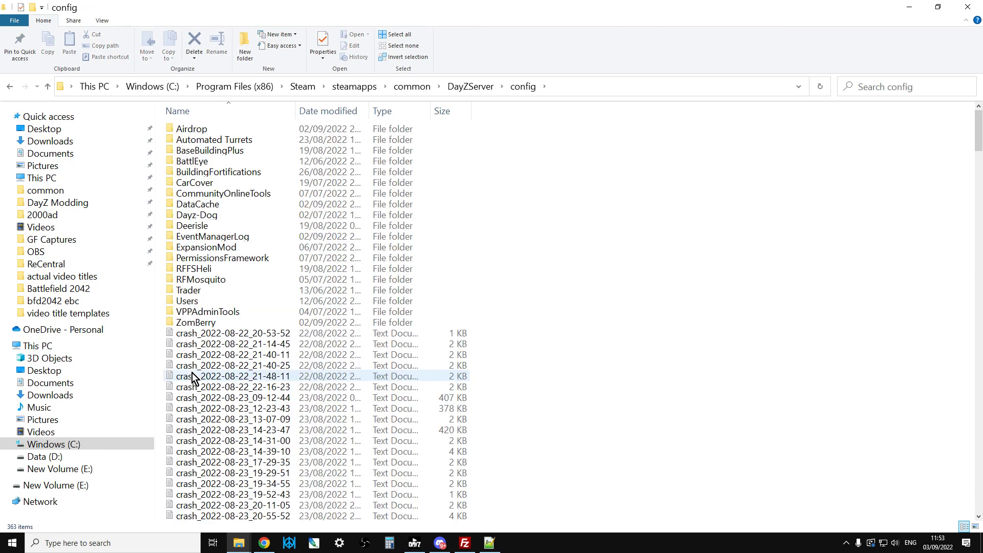
pyautogui.doubleClick(206, 128)
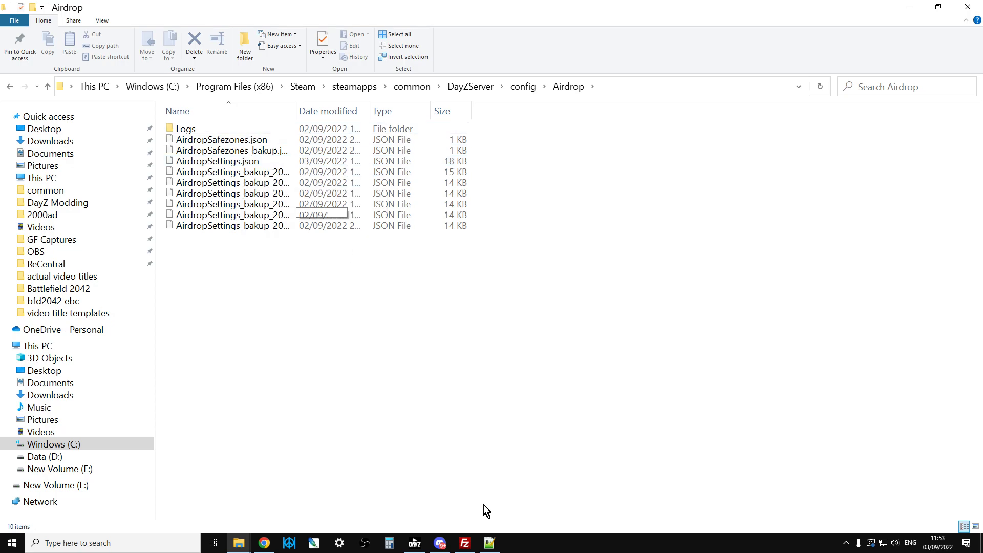
# - Look over AirdropSafezones.json and AirdropSettings.json in Notepad++
pyautogui.click(488, 542)
pyautogui.click(57, 49)
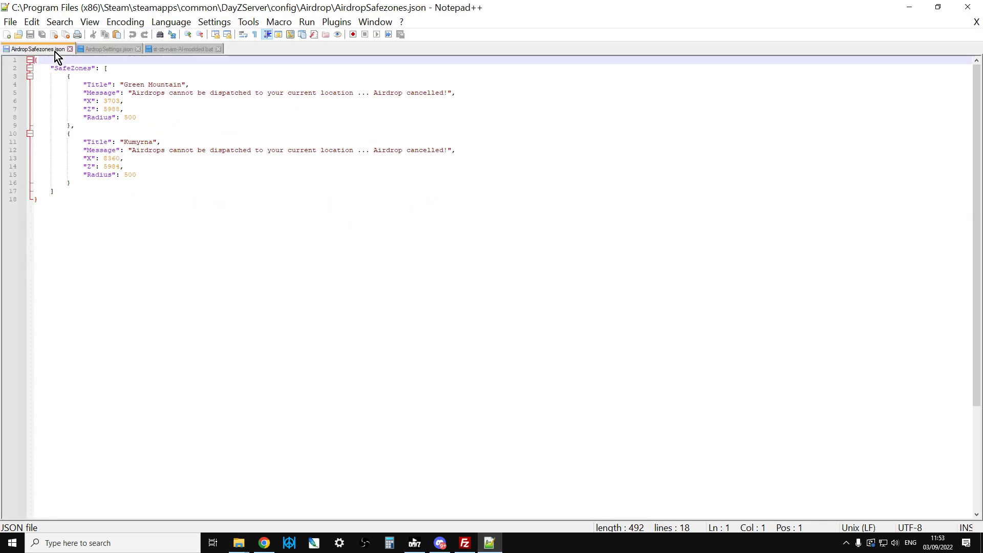
pyautogui.click(100, 48)
pyautogui.click(21, 49)
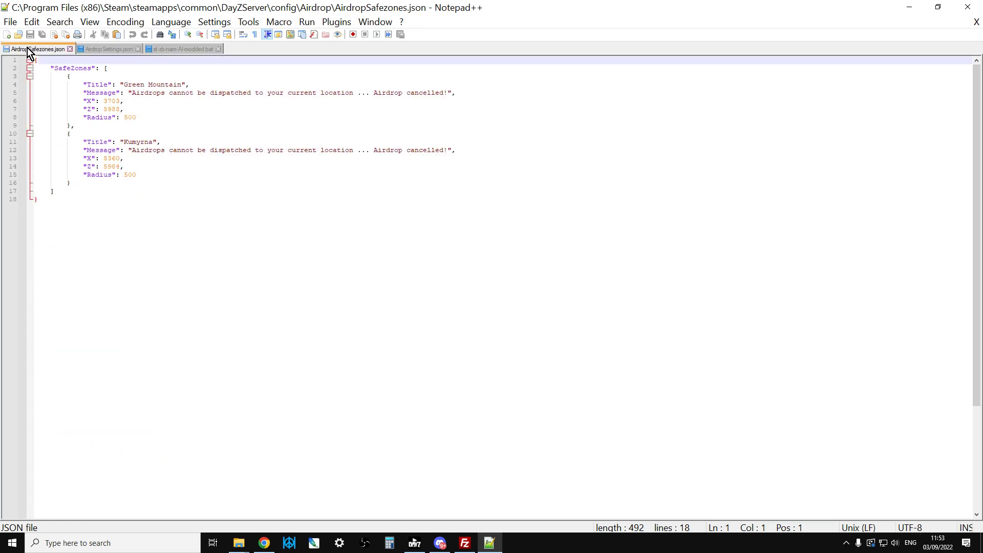
pyautogui.moveTo(242, 540)
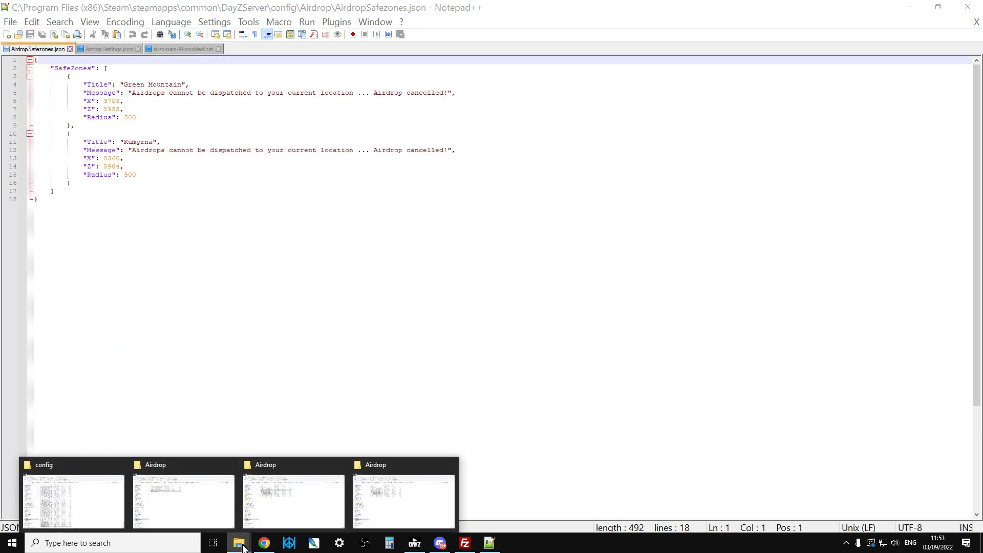
pyautogui.click(71, 494)
pyautogui.click(49, 87)
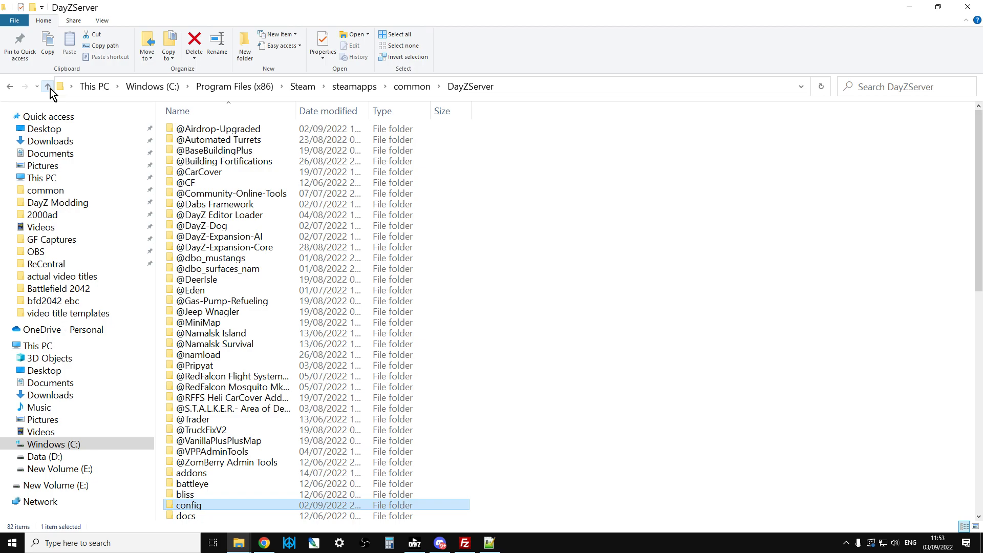
pyautogui.doubleClick(216, 130)
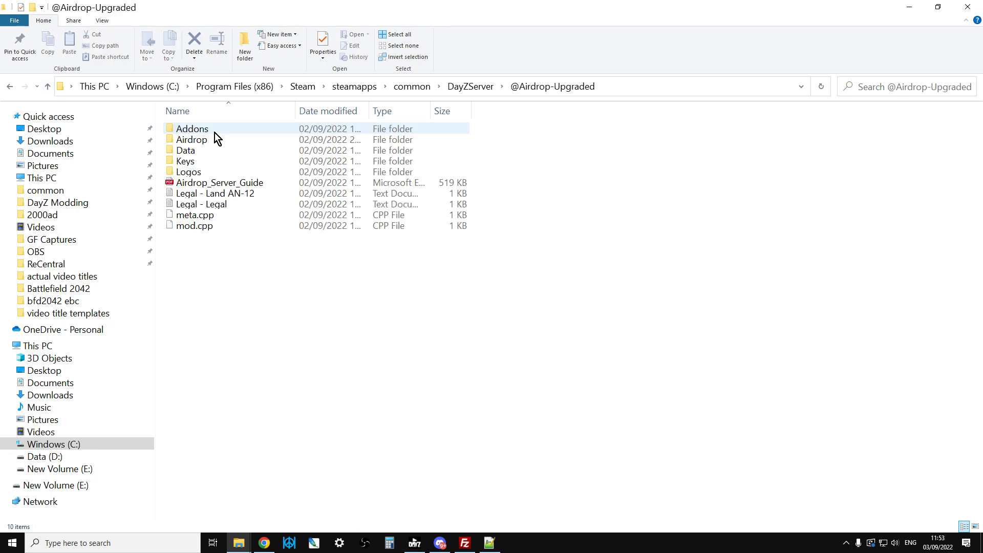
pyautogui.rightClick(200, 189)
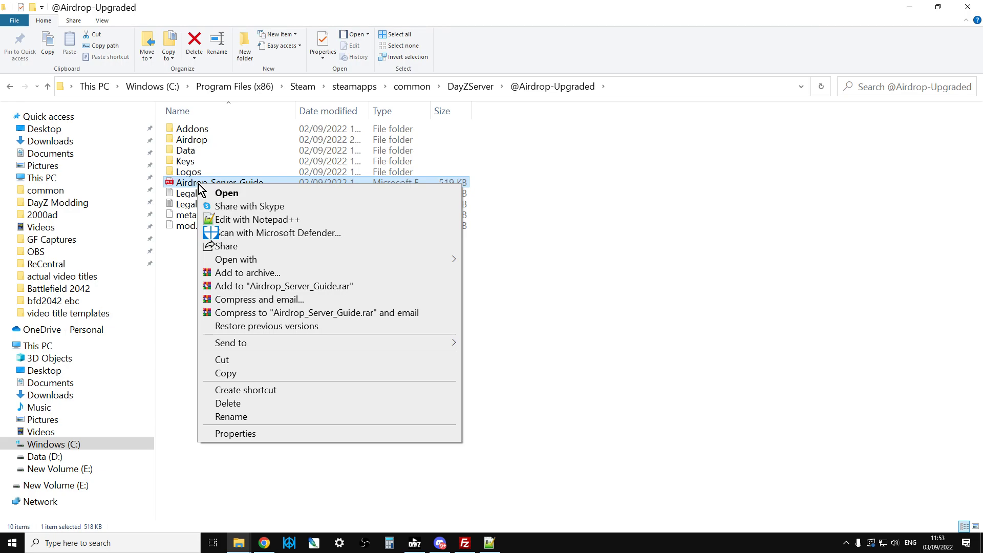
# - Open Airdrop_Server_Guide.pdf in Chrome, skim the Overview, and scroll back to page 1
pyautogui.click(264, 543)
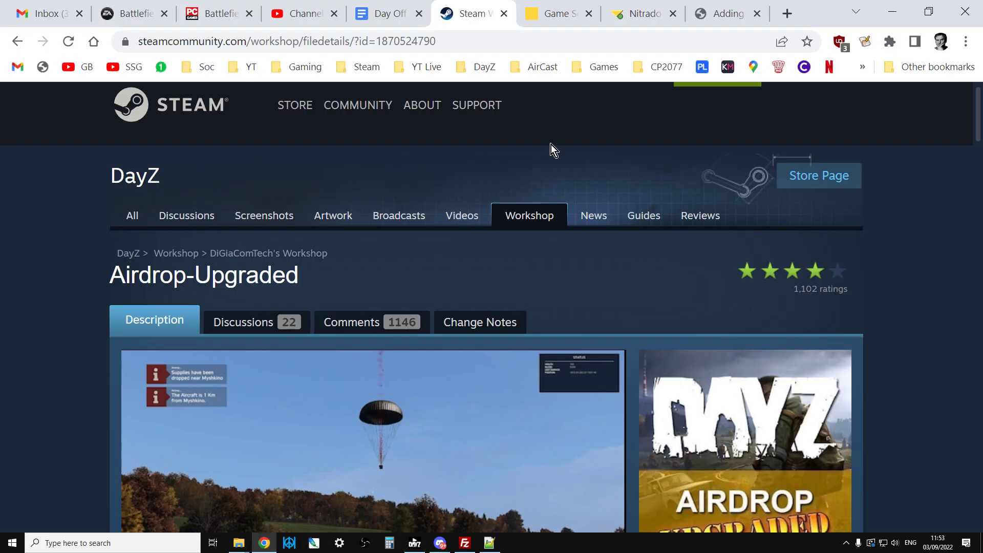
pyautogui.click(723, 20)
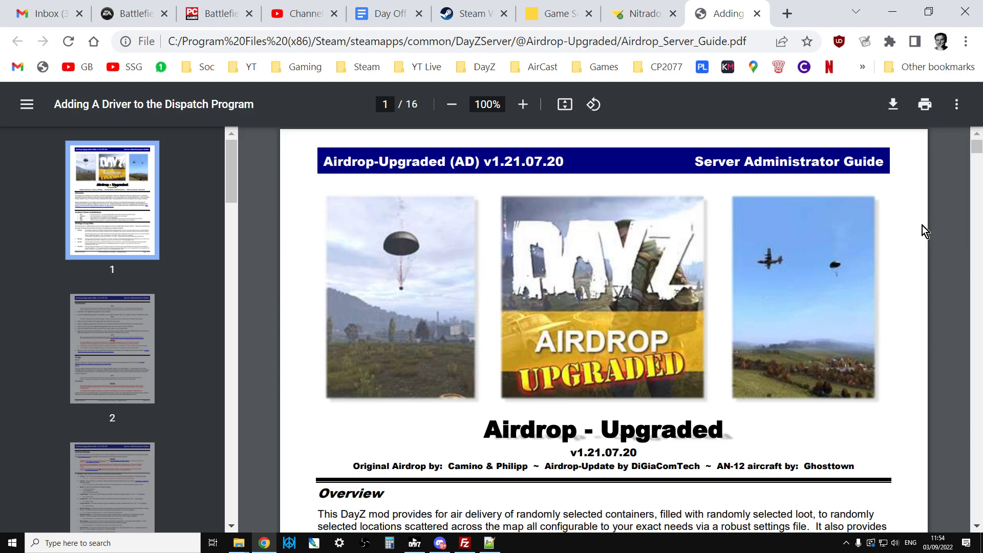
pyautogui.click(977, 166)
pyautogui.moveTo(976, 165); pyautogui.dragTo(979, 195)
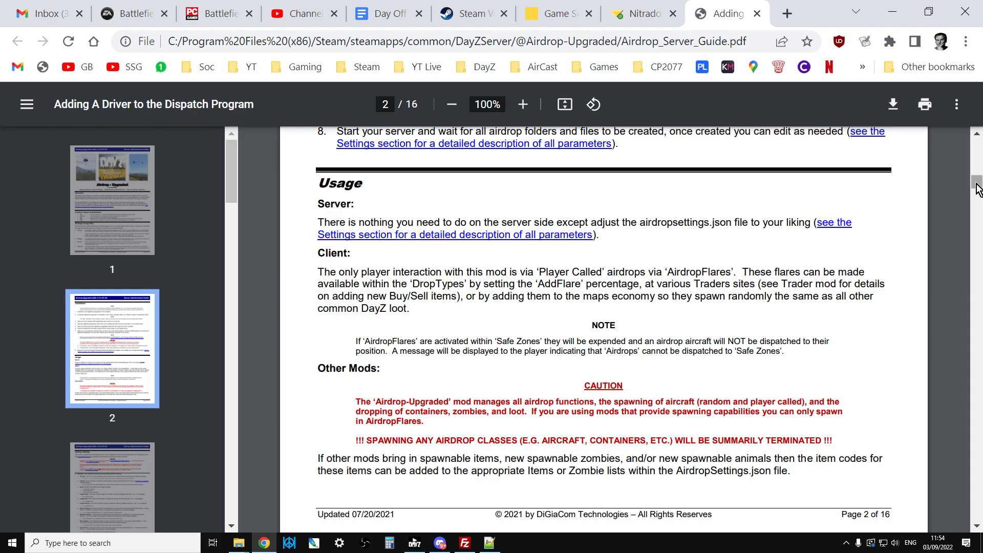
pyautogui.scroll(1, 978, 189)
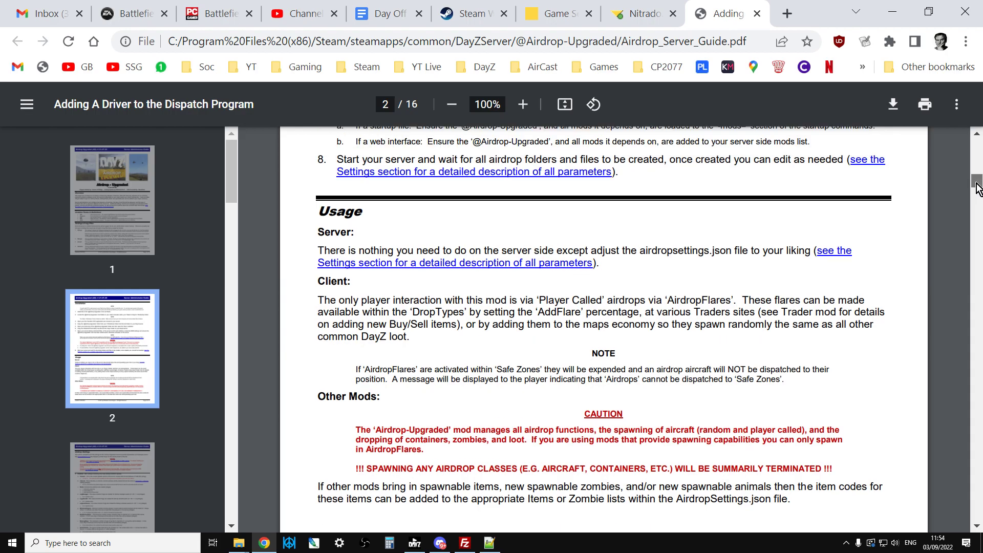
pyautogui.scroll(20, 978, 189)
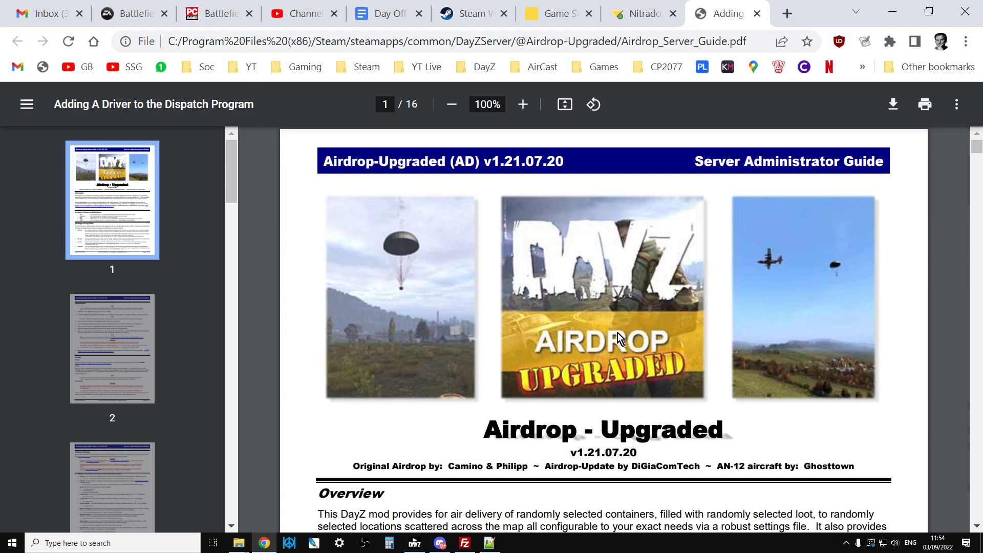
# - Return to Notepad++ and switch from AirdropSafezones.json to AirdropSettings.json
pyautogui.click(489, 543)
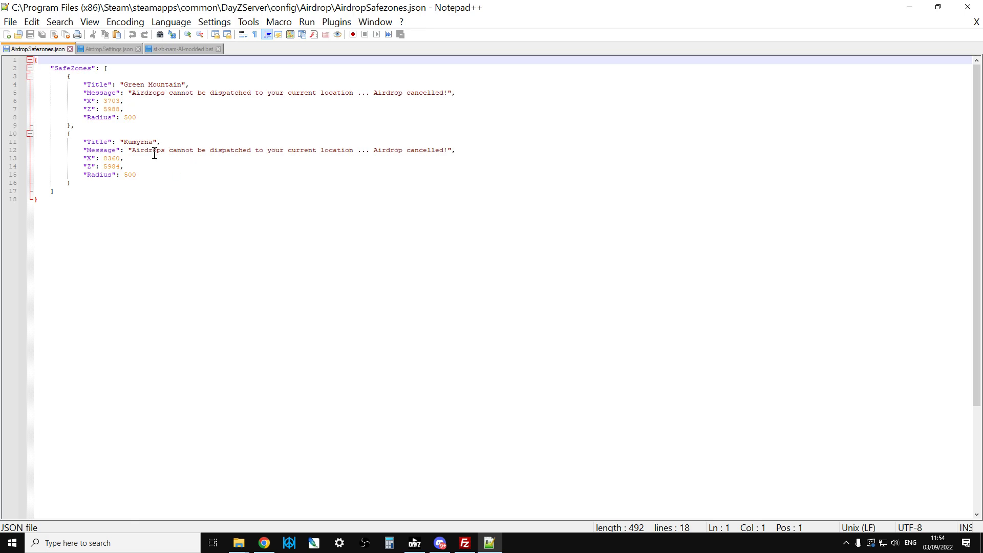
pyautogui.click(112, 51)
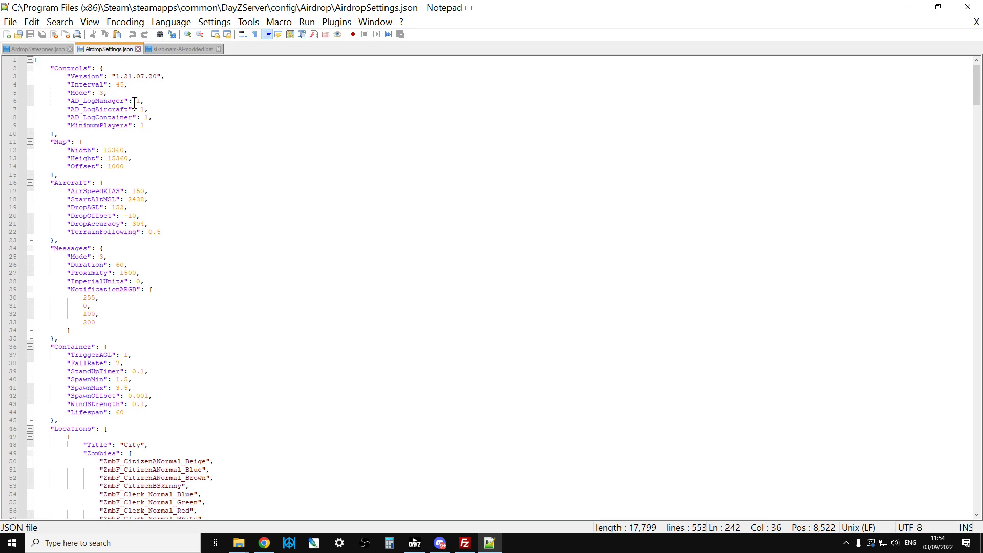
pyautogui.moveTo(129, 85); pyautogui.dragTo(66, 84)
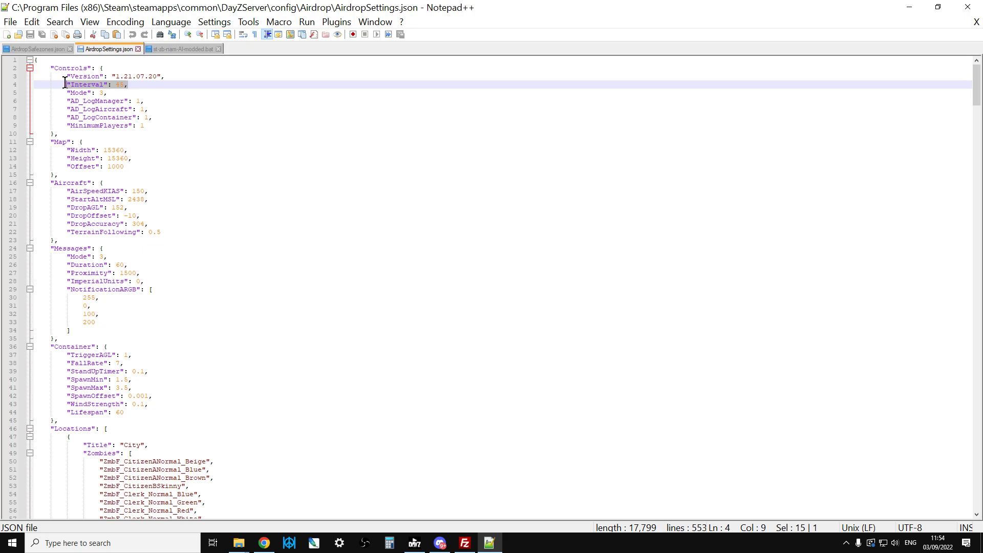
pyautogui.click(119, 89)
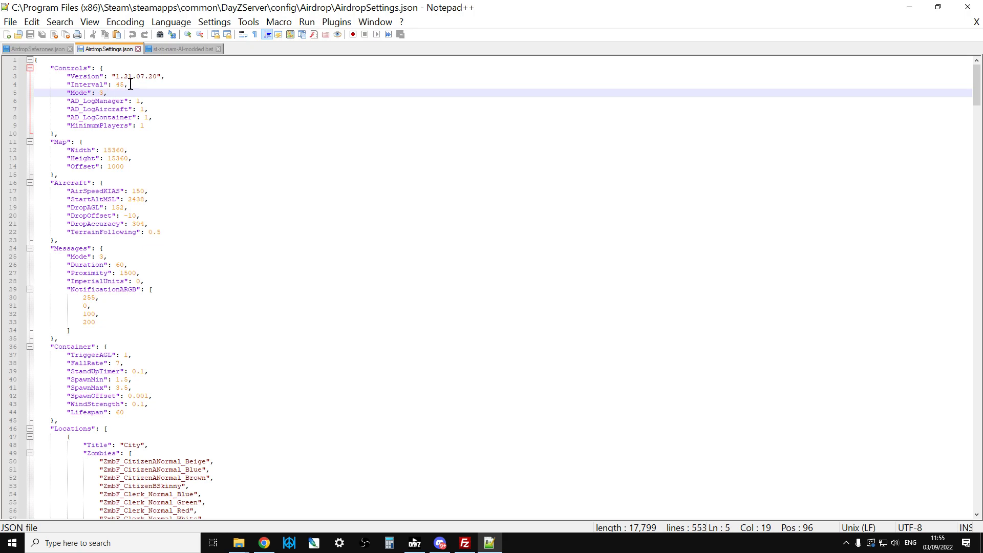
pyautogui.moveTo(125, 83); pyautogui.dragTo(58, 77)
pyautogui.scroll(-1, 162, 117)
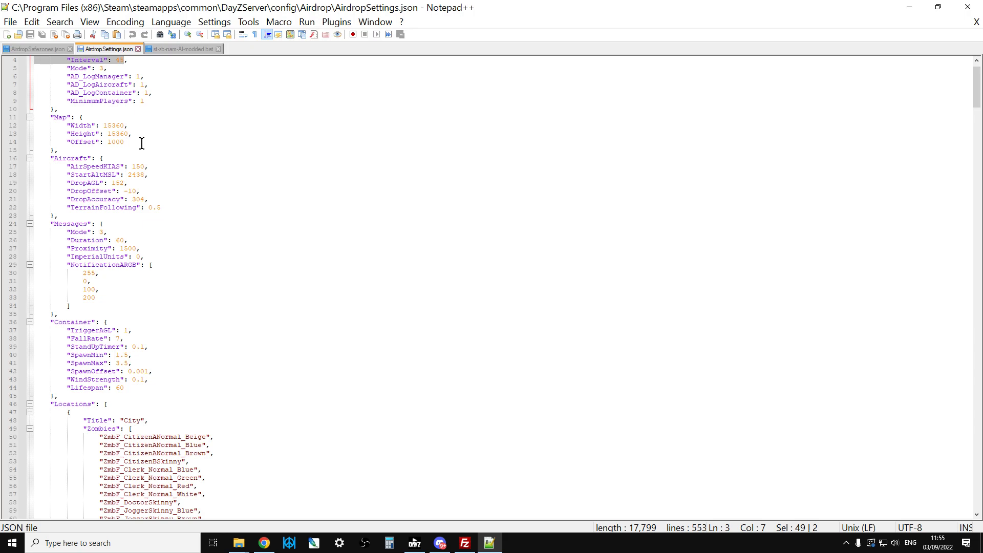
pyautogui.moveTo(140, 143)
pyautogui.mouseDown()
pyautogui.moveTo(102, 128)
pyautogui.moveTo(135, 134)
pyautogui.mouseUp()
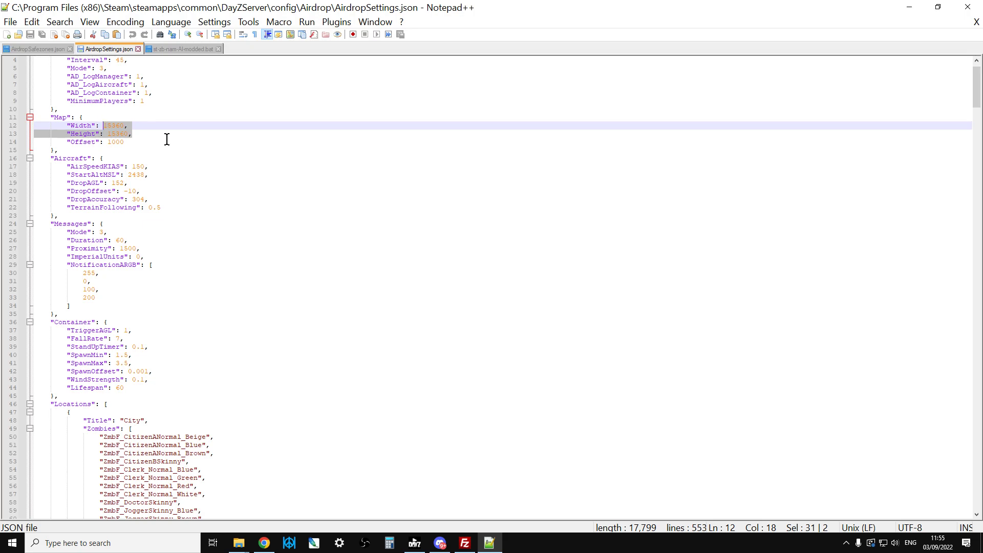
pyautogui.click(149, 133)
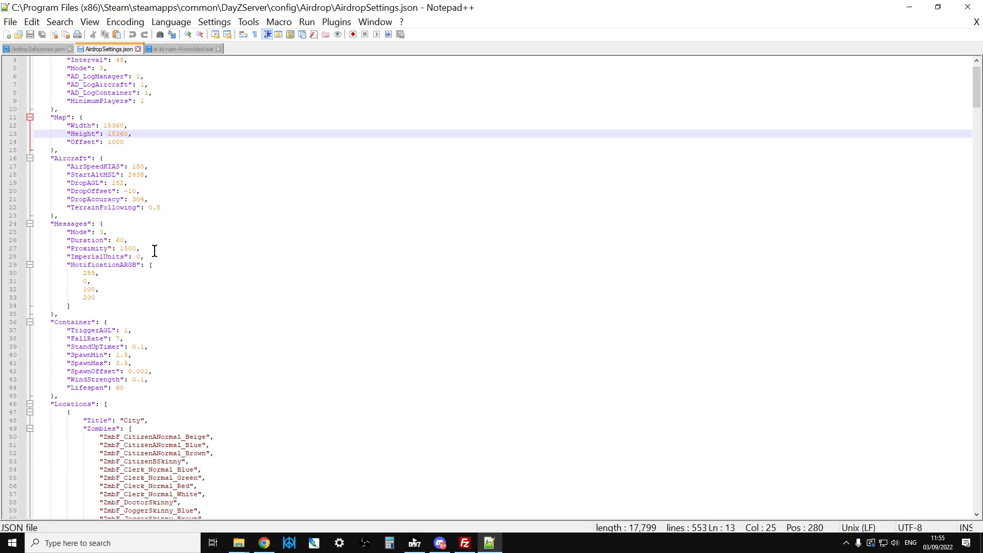
pyautogui.scroll(-1, 155, 251)
pyautogui.scroll(-3, 156, 258)
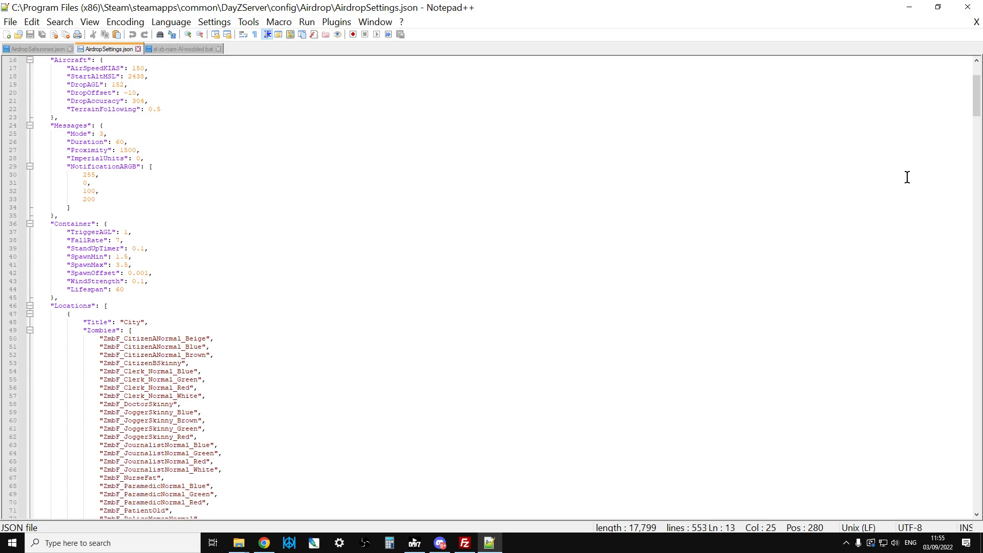
pyautogui.moveTo(976, 100); pyautogui.dragTo(982, 245)
pyautogui.scroll(-1, 492, 300)
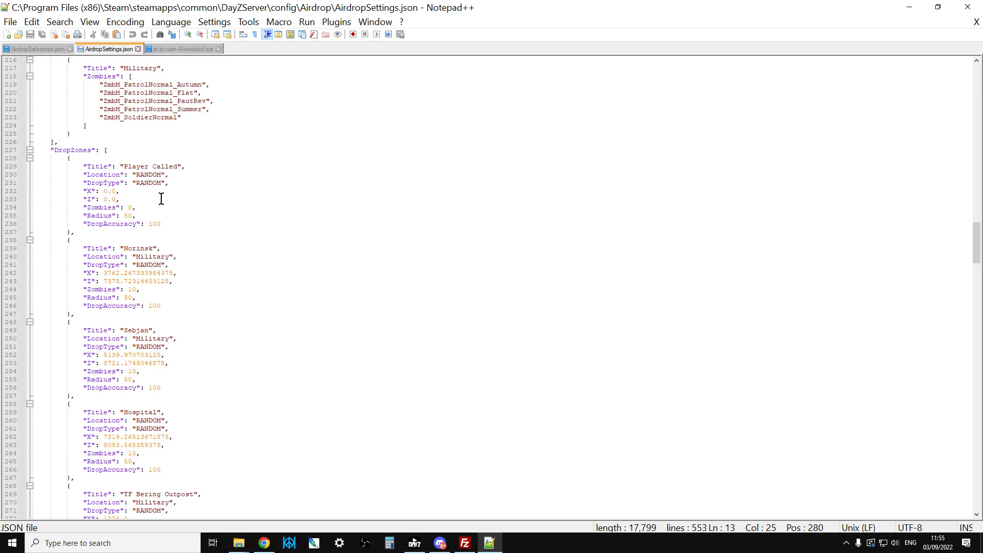
pyautogui.scroll(-1, 162, 202)
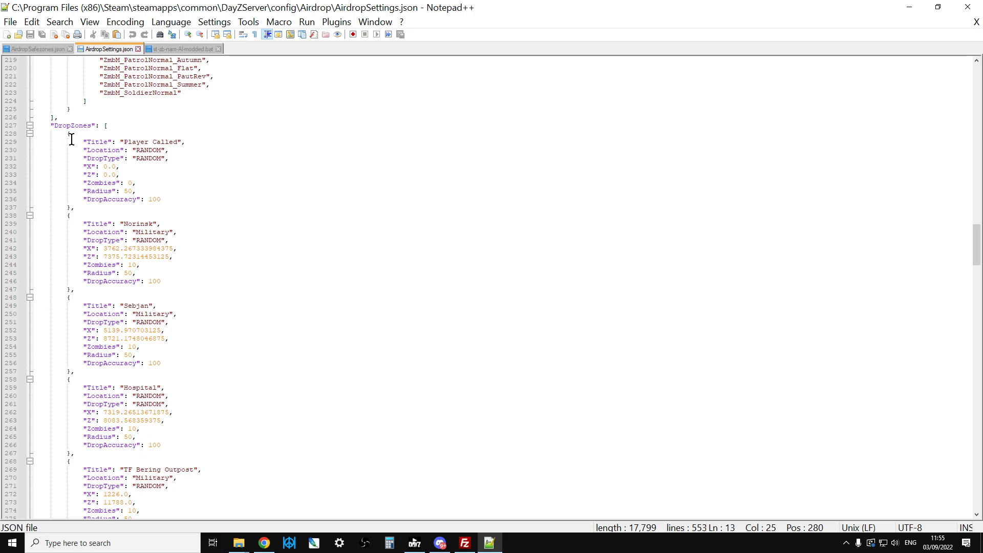
pyautogui.moveTo(59, 133); pyautogui.dragTo(207, 205)
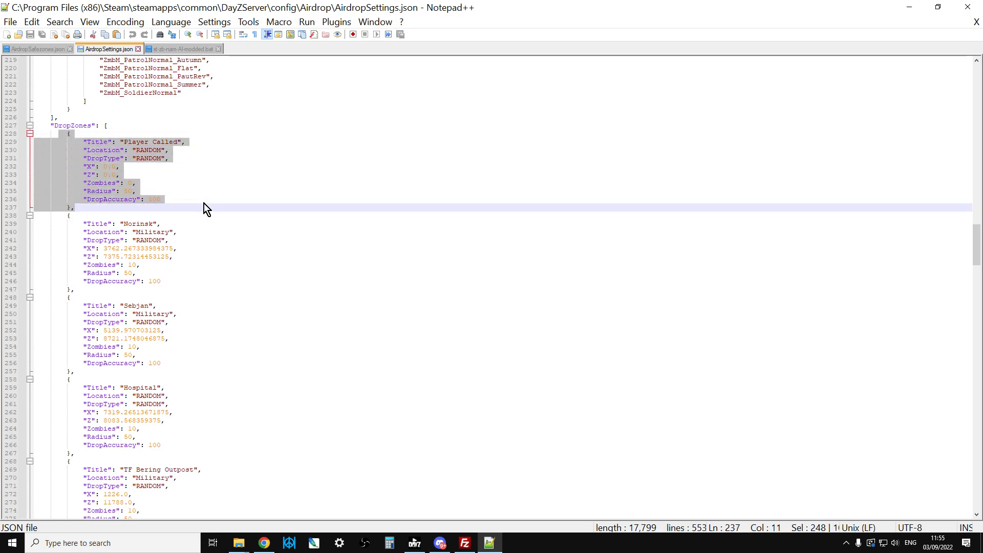
pyautogui.click(180, 149)
pyautogui.click(173, 158)
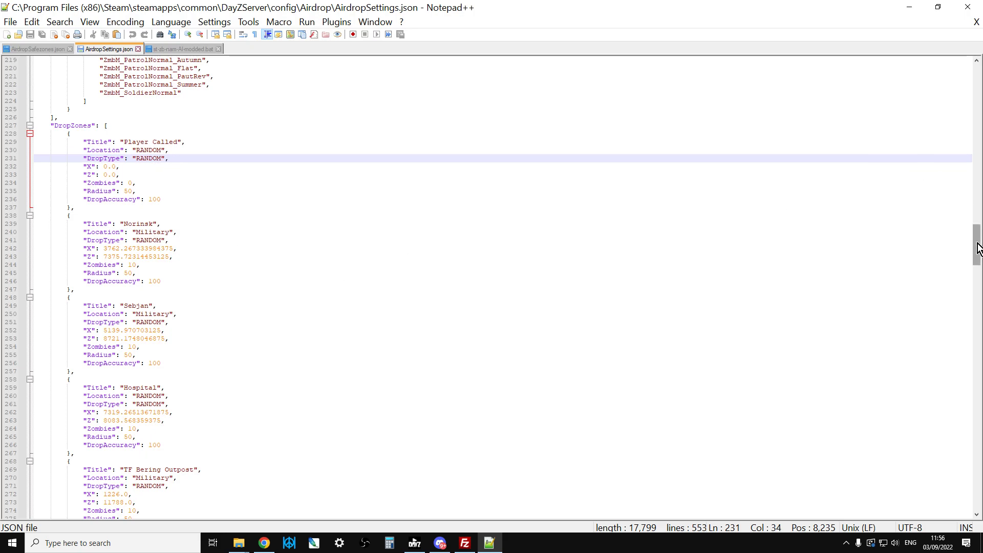
pyautogui.moveTo(979, 245); pyautogui.dragTo(979, 303)
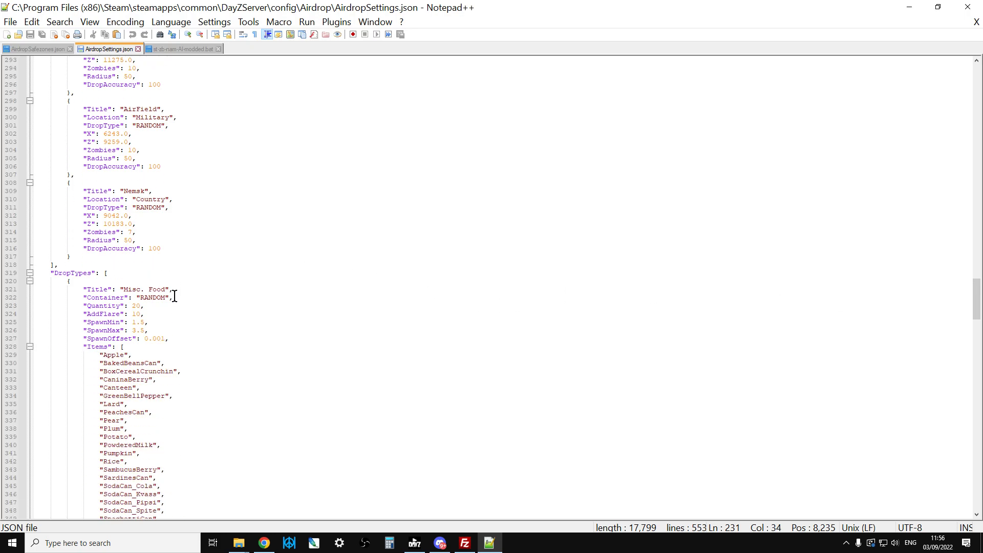
pyautogui.scroll(-11, 175, 296)
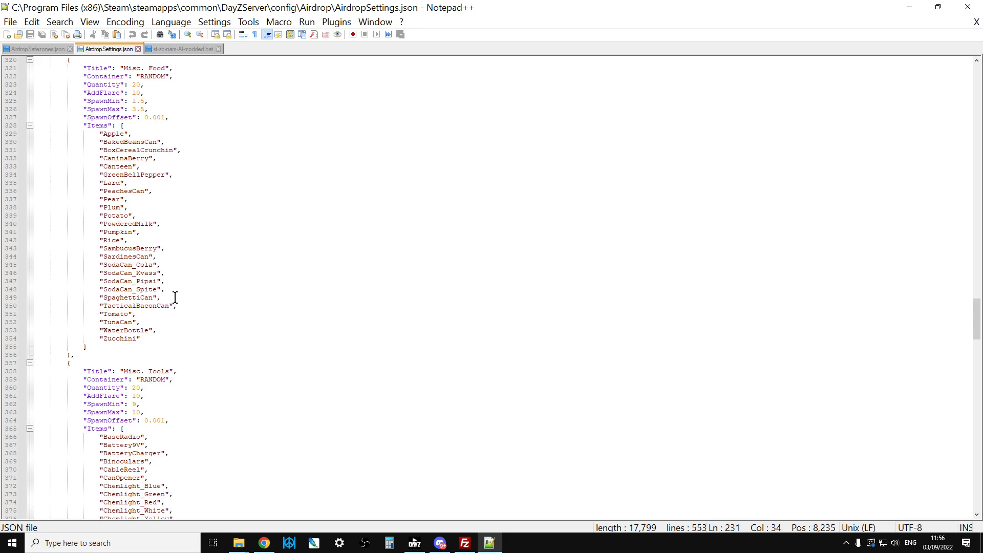
pyautogui.scroll(-20, 176, 303)
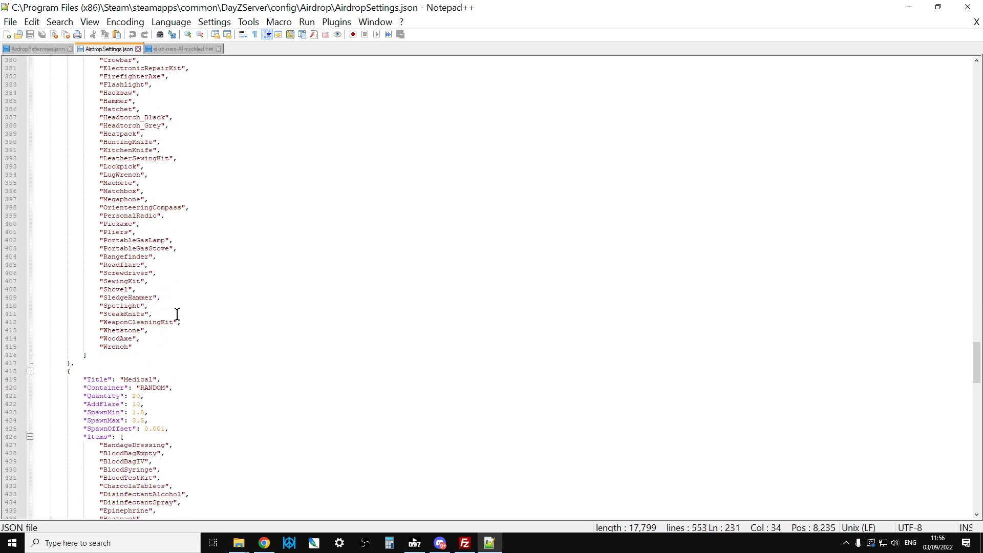
pyautogui.scroll(-15, 177, 314)
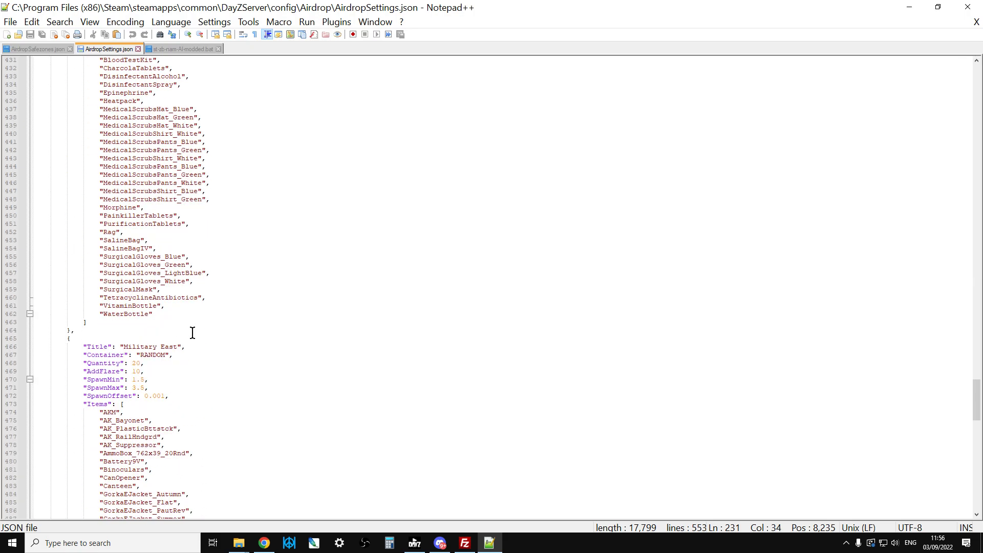
pyautogui.scroll(-7, 202, 336)
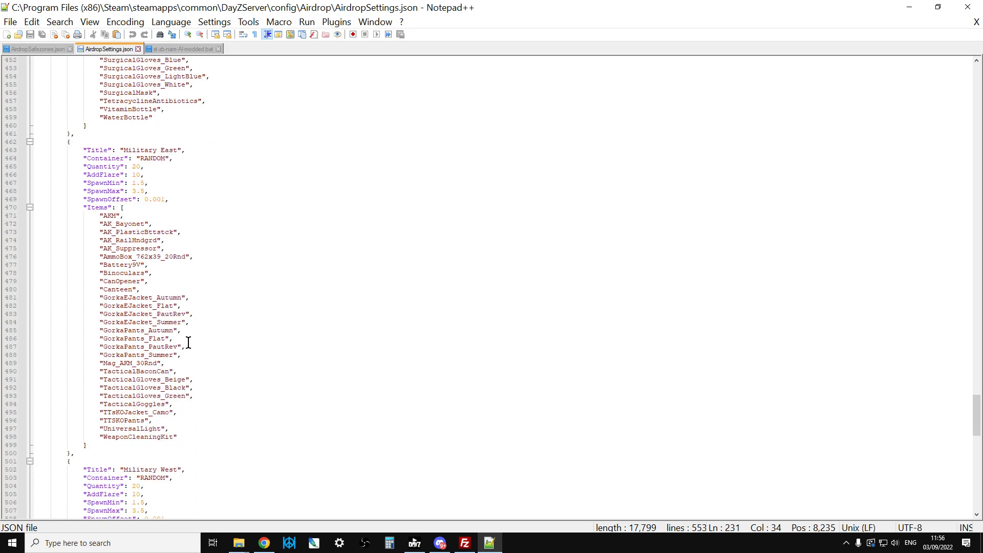
pyautogui.scroll(-6, 195, 341)
pyautogui.scroll(4, 187, 347)
pyautogui.scroll(3, 186, 344)
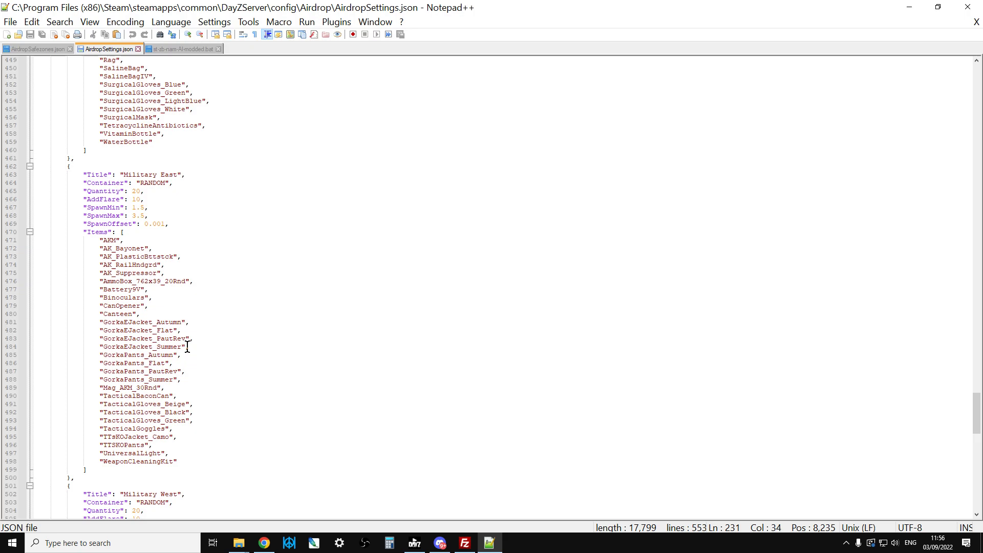
pyautogui.scroll(9, 270, 237)
pyautogui.scroll(20, 271, 239)
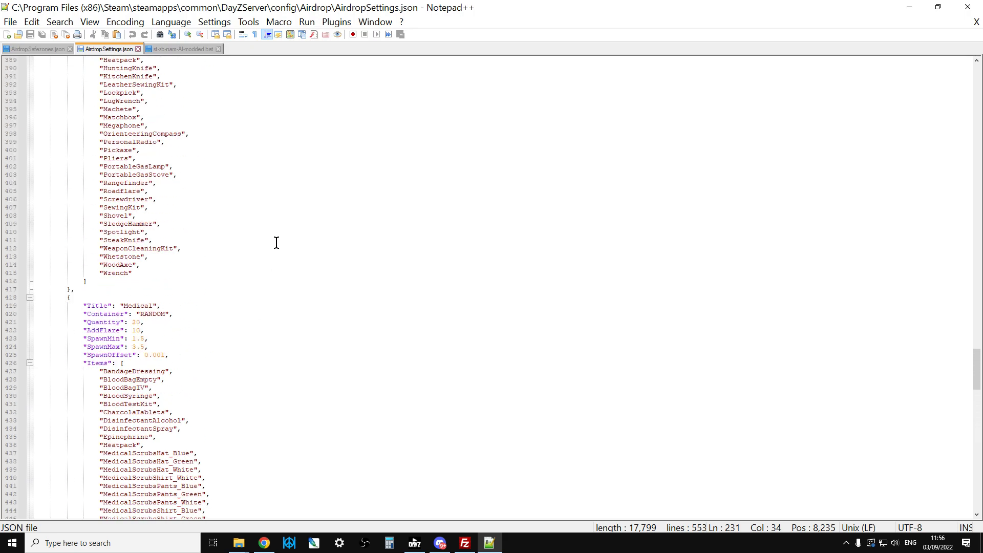
pyautogui.scroll(17, 284, 247)
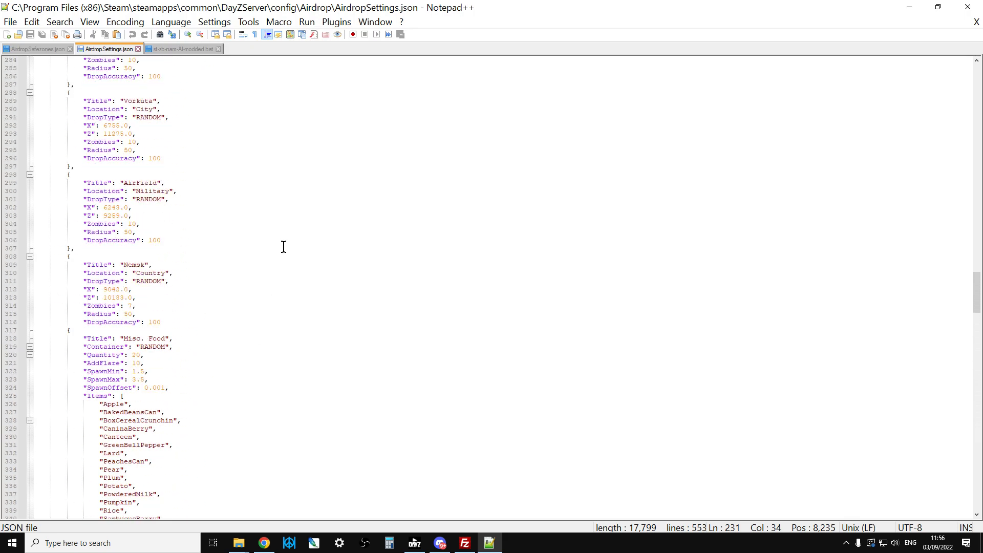
pyautogui.scroll(8, 284, 248)
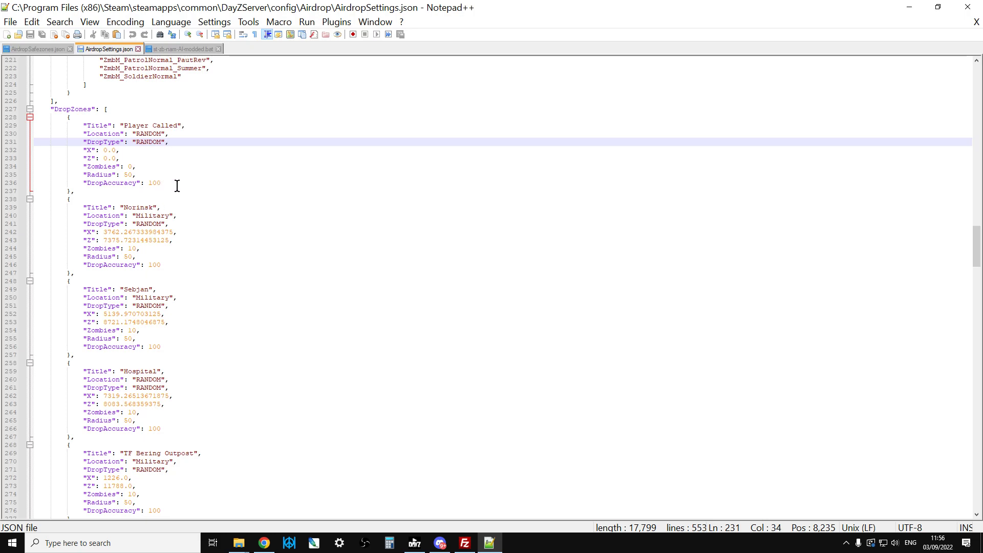
# - Review the Player Called and Norinsk Zombies, Radius and DropAccuracy values, then bring Discord forward
pyautogui.click(143, 165)
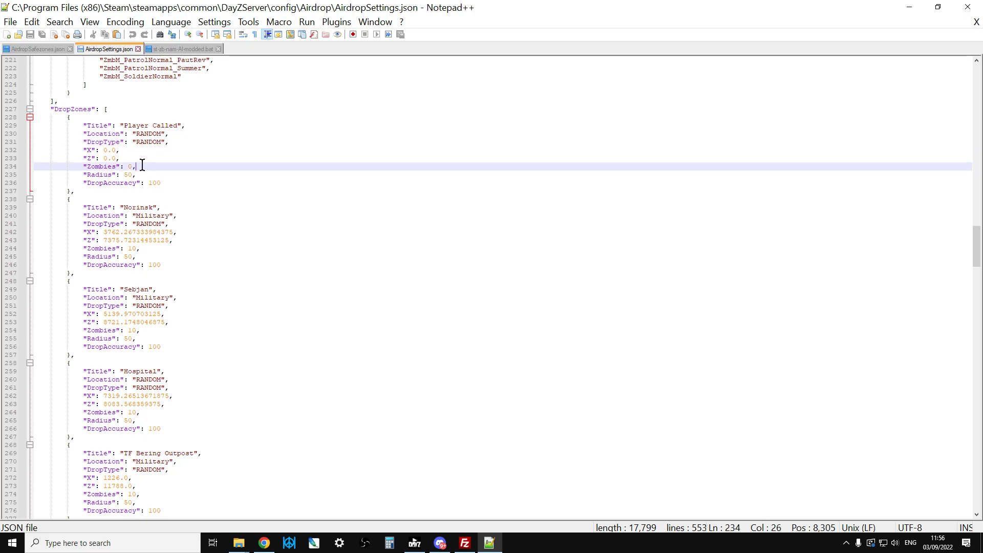
pyautogui.click(192, 255)
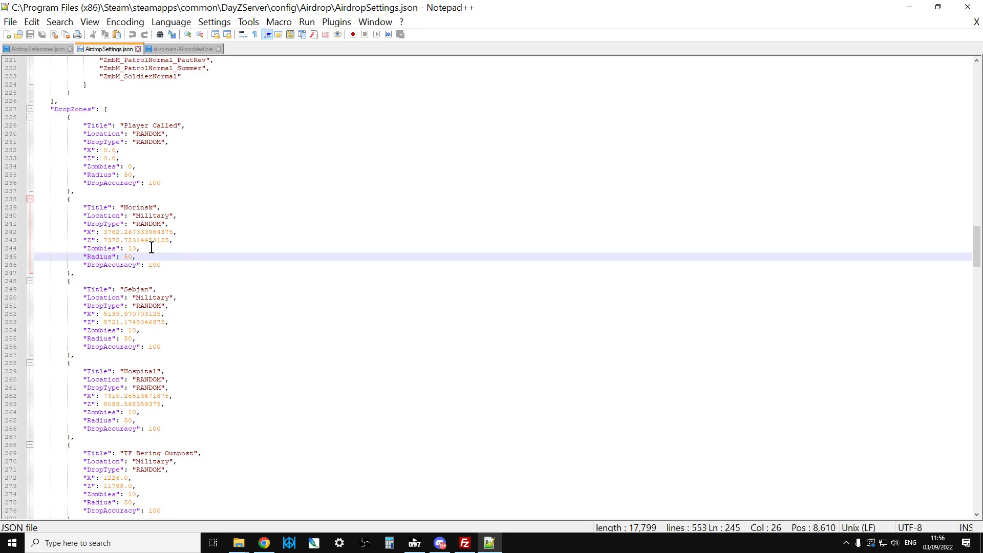
pyautogui.click(149, 247)
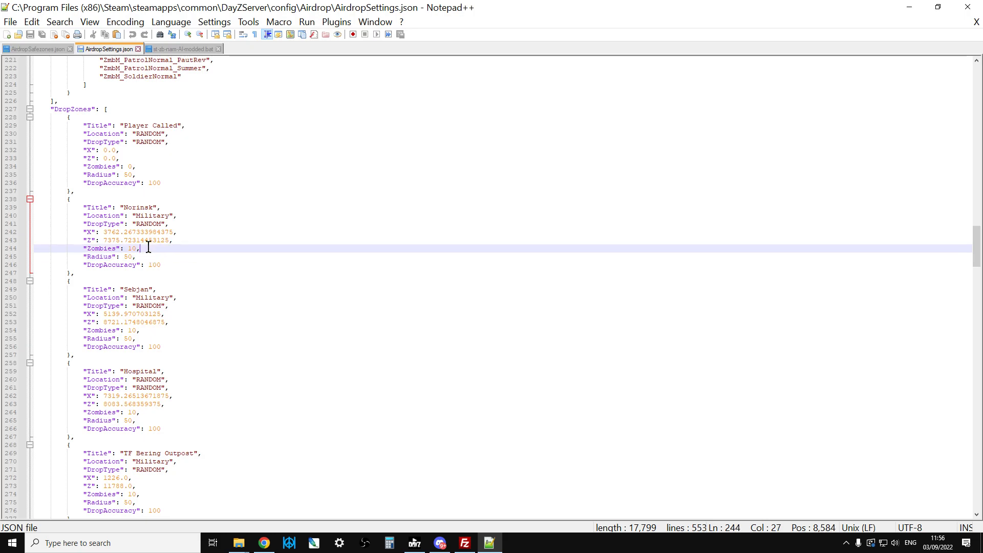
pyautogui.click(175, 265)
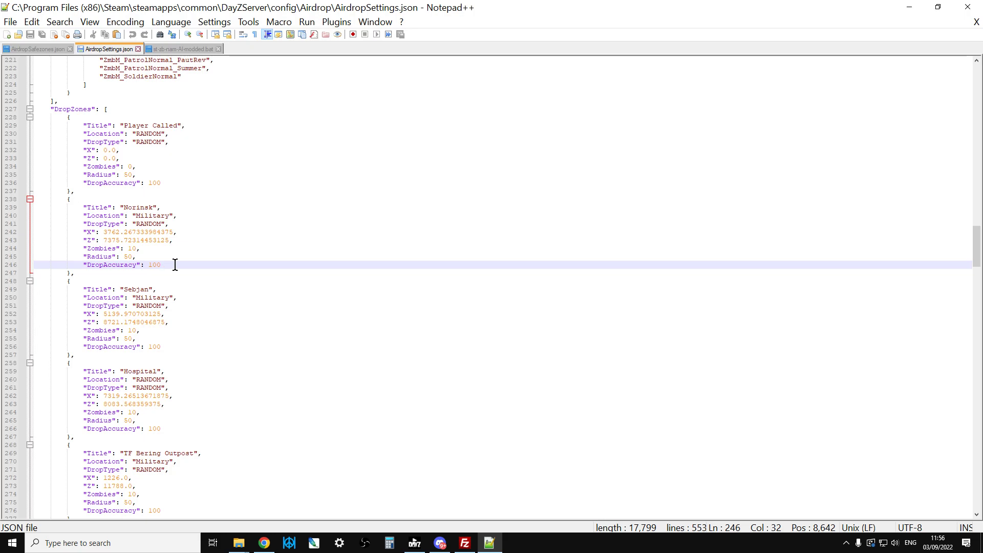
pyautogui.click(150, 250)
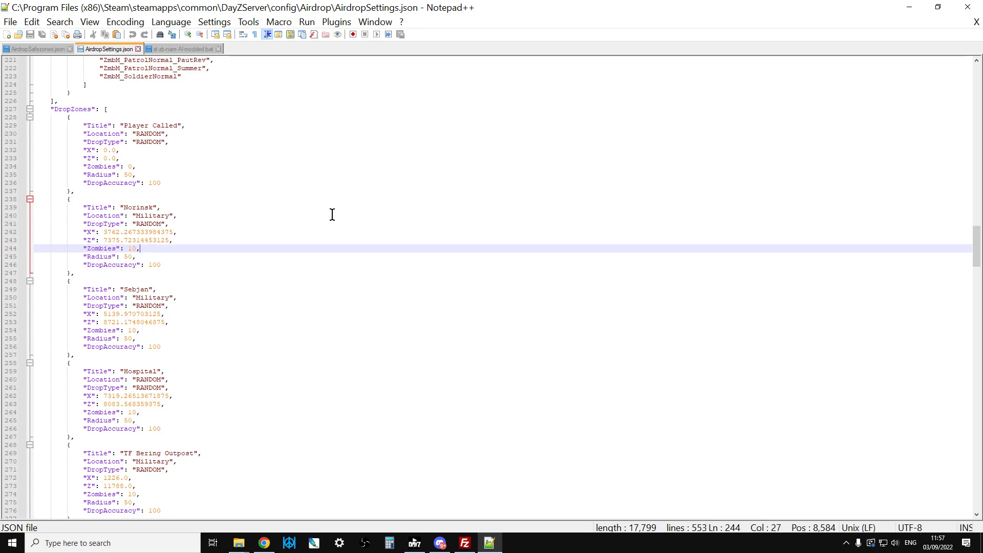
pyautogui.click(440, 542)
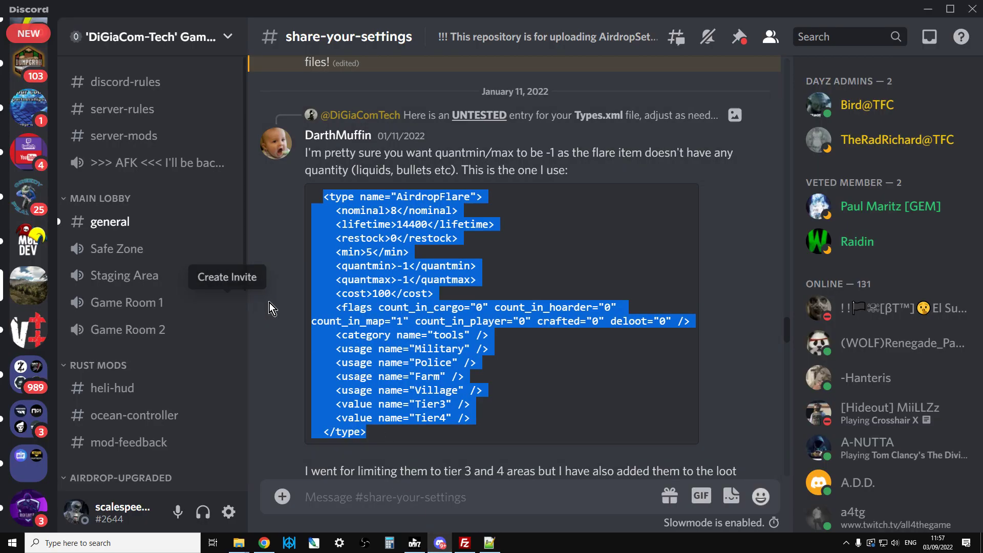
pyautogui.click(297, 303)
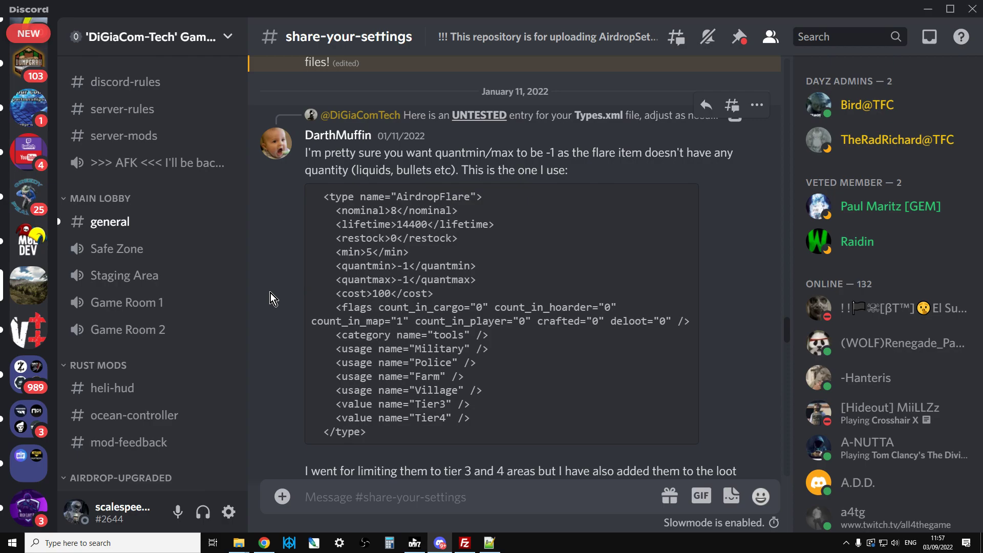
pyautogui.scroll(-2, 195, 332)
pyautogui.scroll(-2, 193, 341)
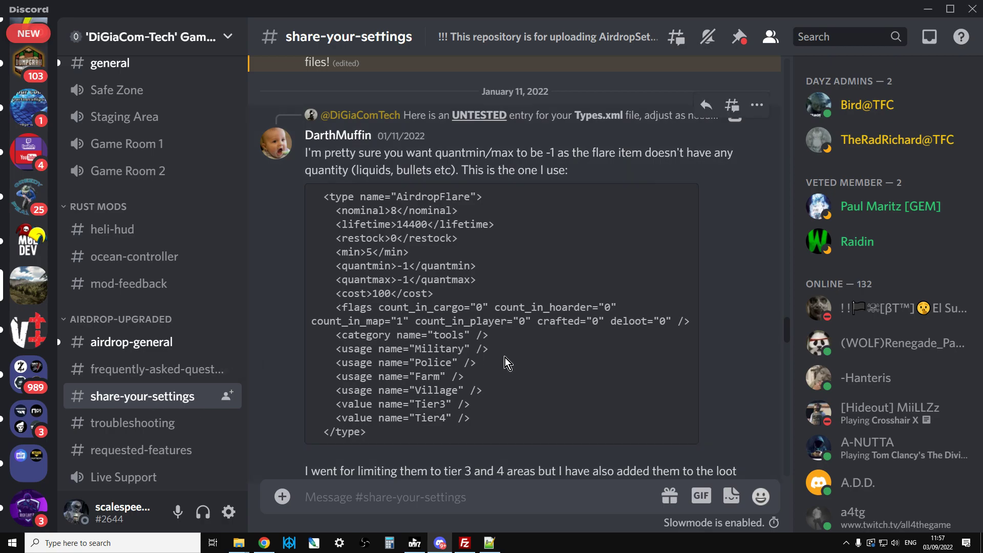
pyautogui.moveTo(318, 196); pyautogui.dragTo(533, 430)
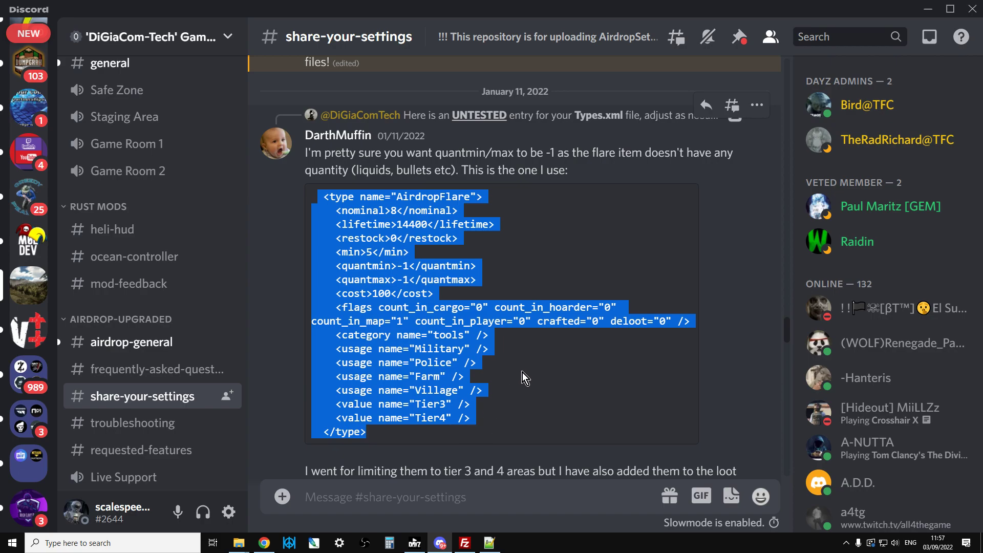
pyautogui.click(515, 389)
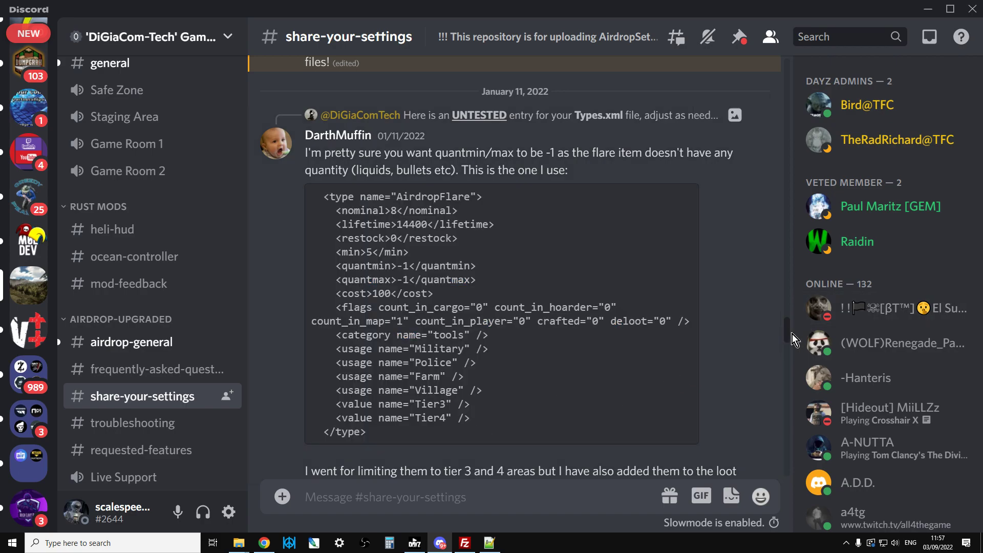
pyautogui.moveTo(787, 336); pyautogui.dragTo(785, 303)
# - Scroll through the shared airdrop configs in share-your-settings, then return to AirdropSettings.json
pyautogui.scroll(10, 747, 303)
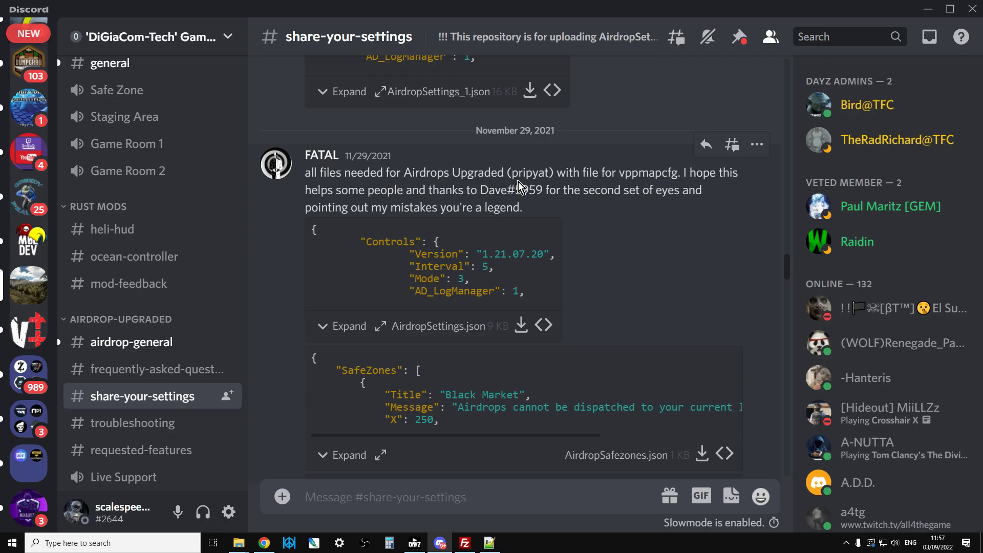
pyautogui.scroll(-2, 727, 256)
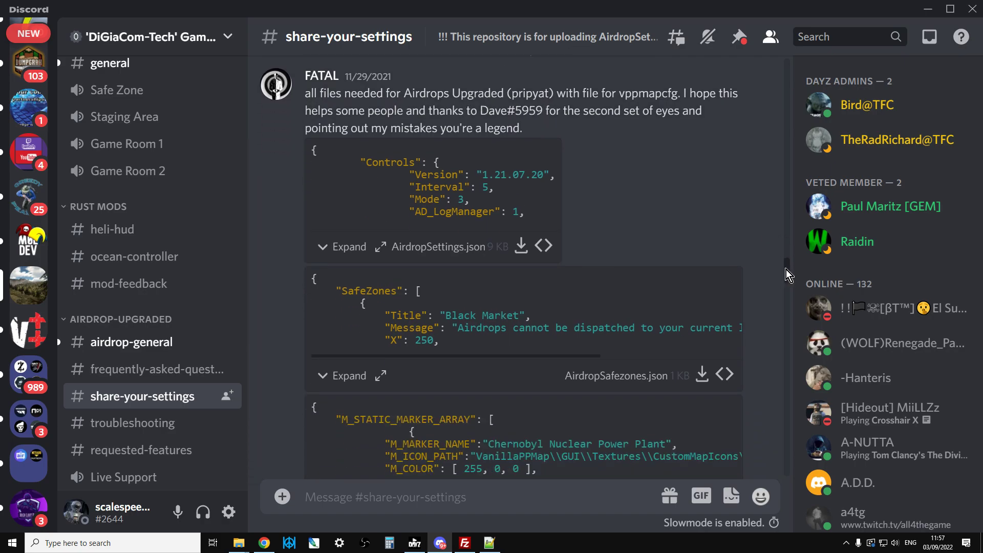
pyautogui.moveTo(787, 269); pyautogui.dragTo(790, 322)
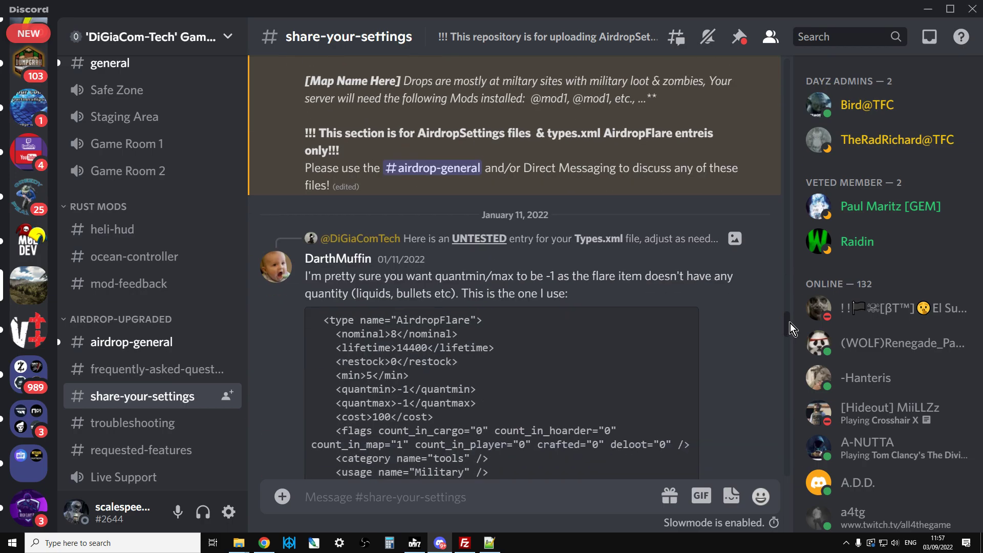
pyautogui.scroll(-10, 730, 361)
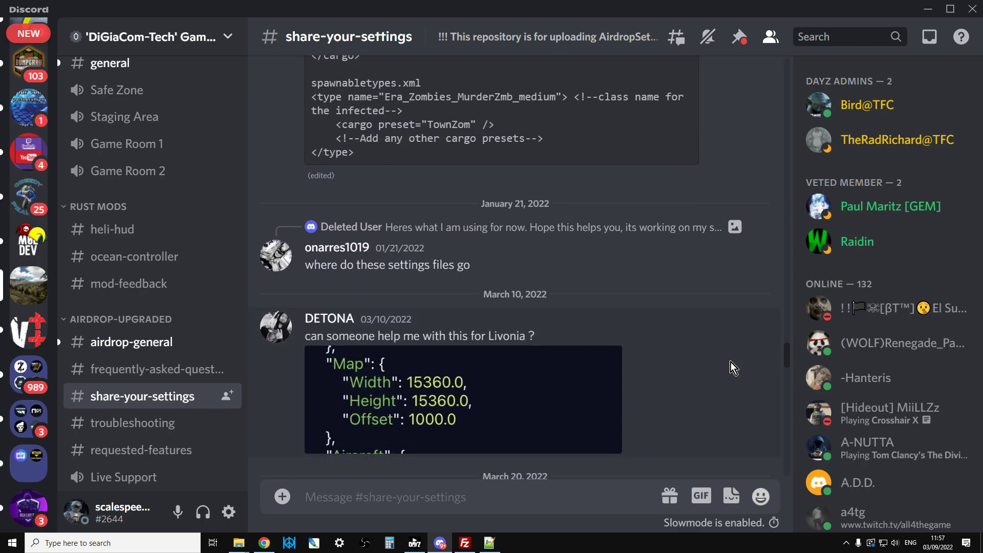
pyautogui.scroll(-15, 730, 361)
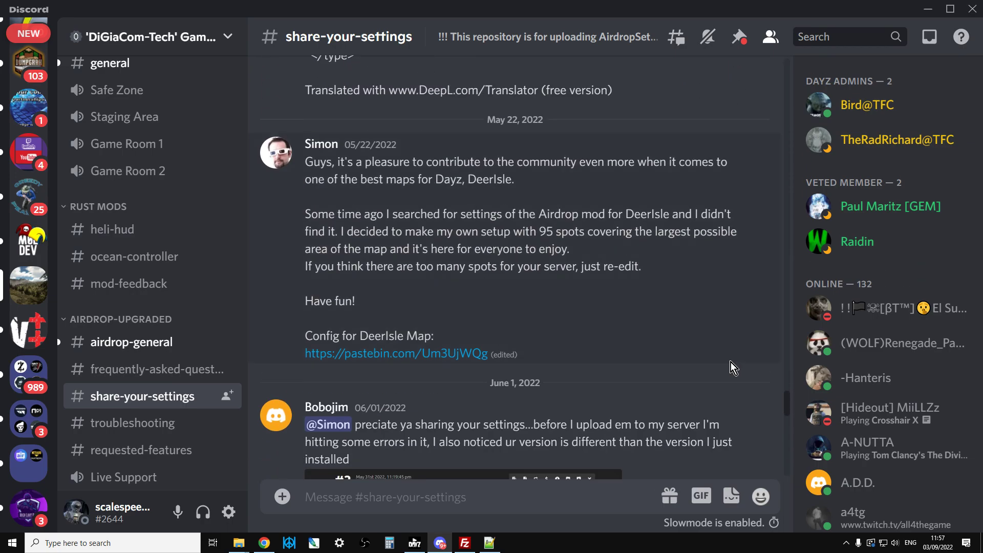
pyautogui.scroll(-7, 721, 365)
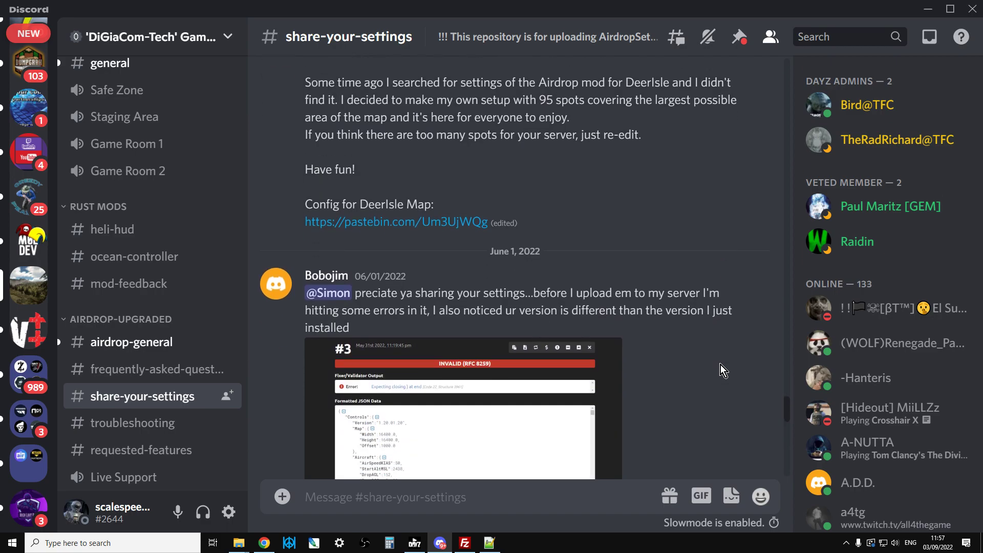
pyautogui.scroll(-5, 721, 365)
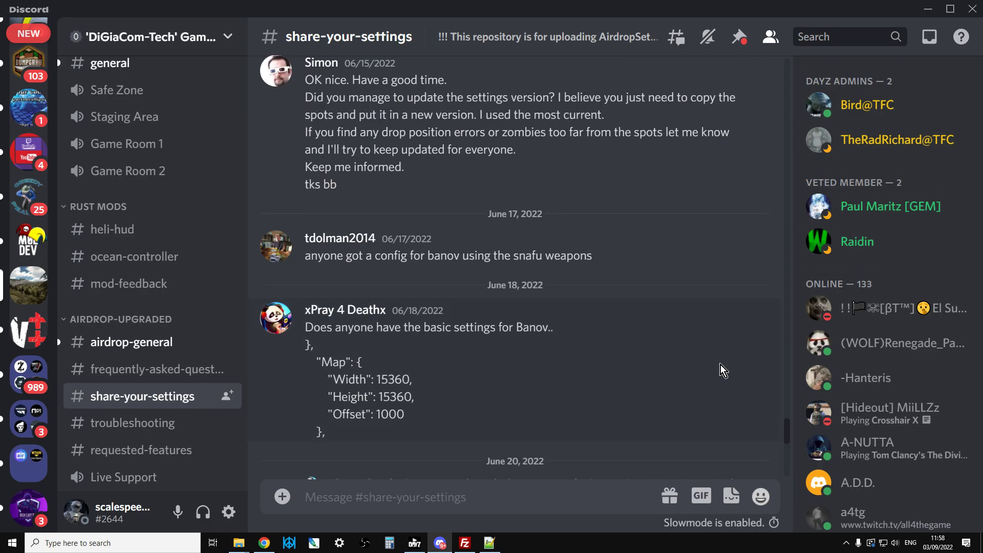
pyautogui.scroll(-7, 721, 365)
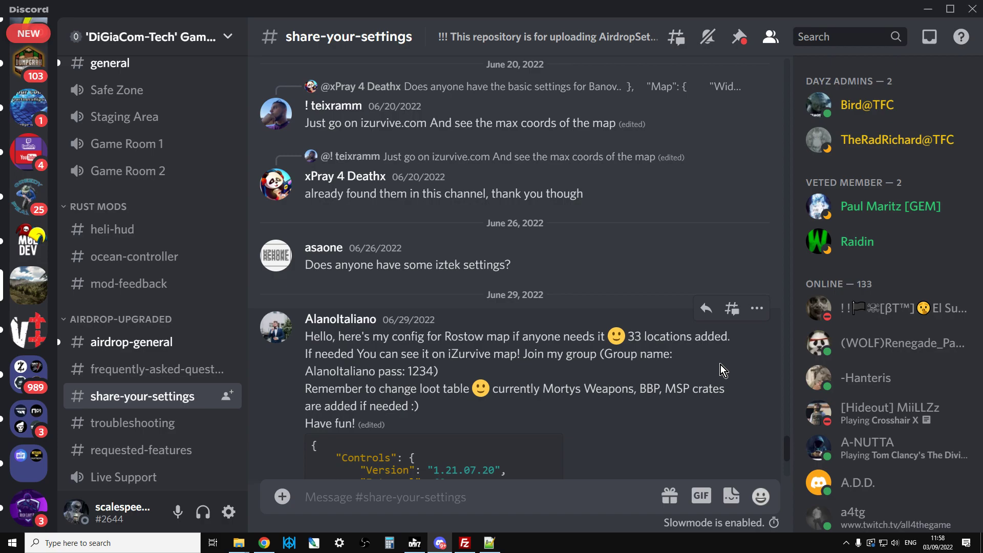
pyautogui.scroll(-3, 720, 364)
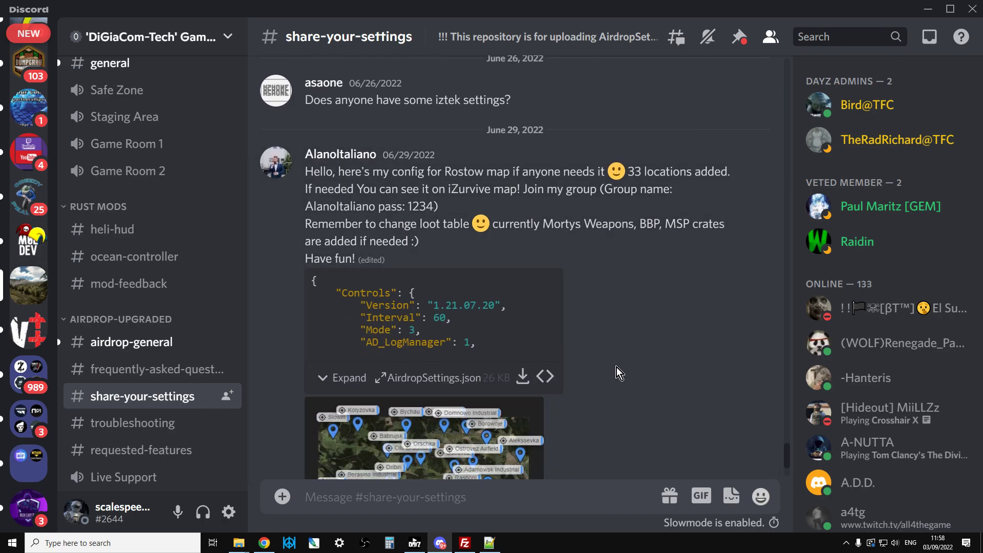
pyautogui.scroll(-4, 616, 368)
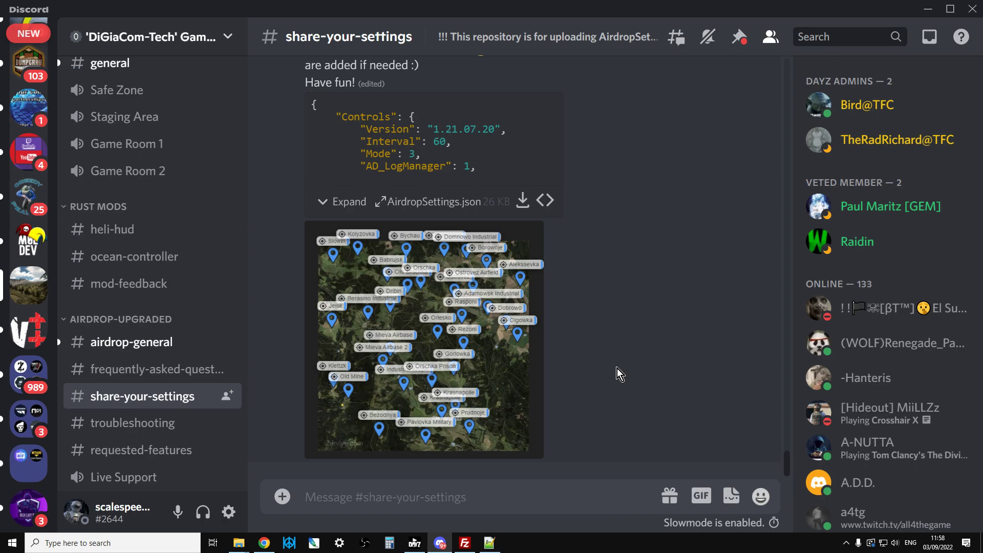
pyautogui.click(489, 544)
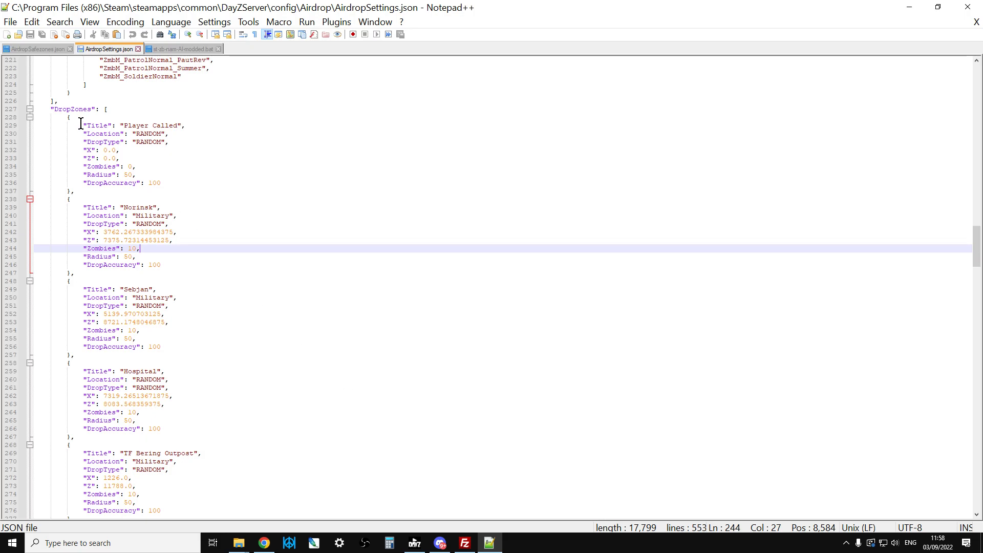
pyautogui.moveTo(67, 199); pyautogui.dragTo(170, 305)
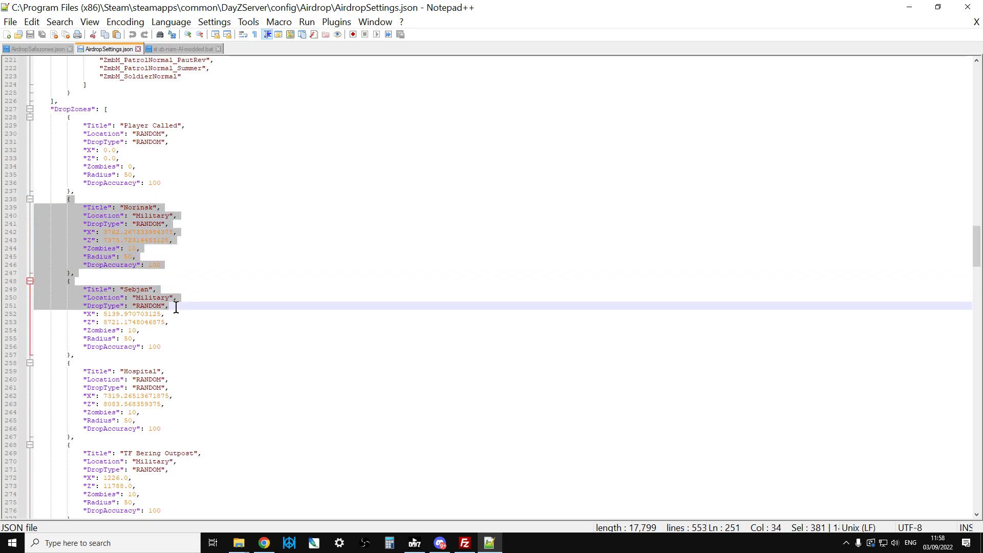
pyautogui.click(92, 275)
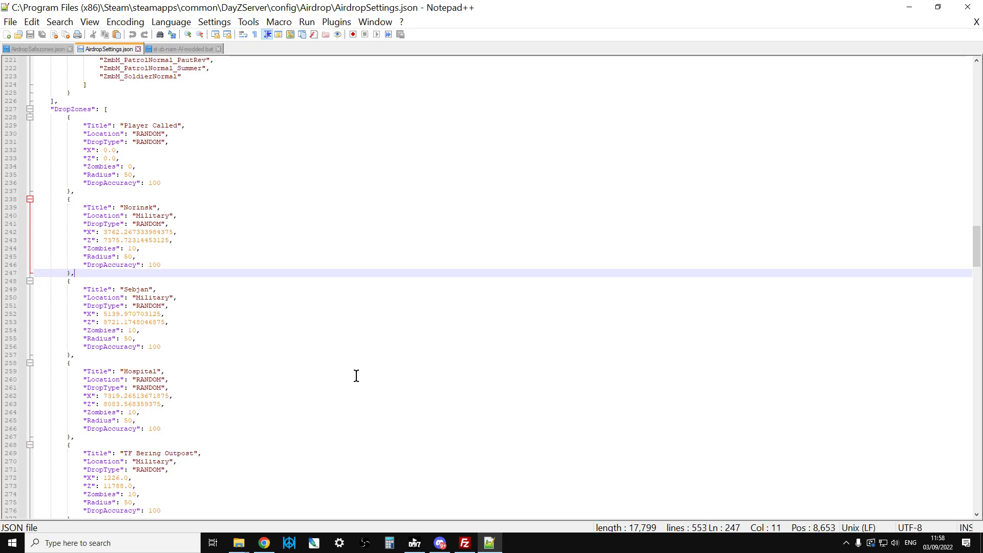
# - In FileZilla, collapse the expanded config folders in both the remote and local trees
pyautogui.click(465, 543)
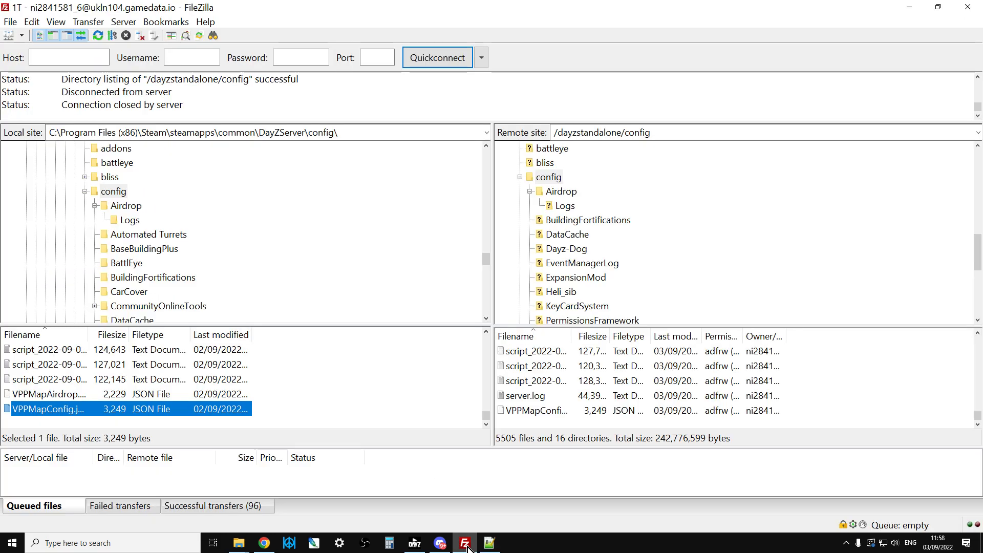
pyautogui.click(520, 176)
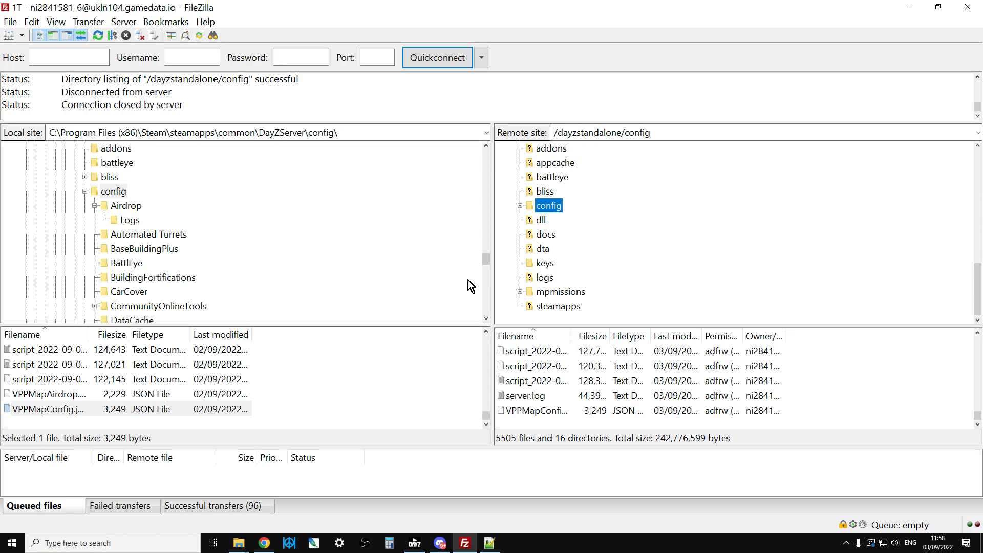
pyautogui.scroll(5, 620, 278)
pyautogui.scroll(4, 604, 278)
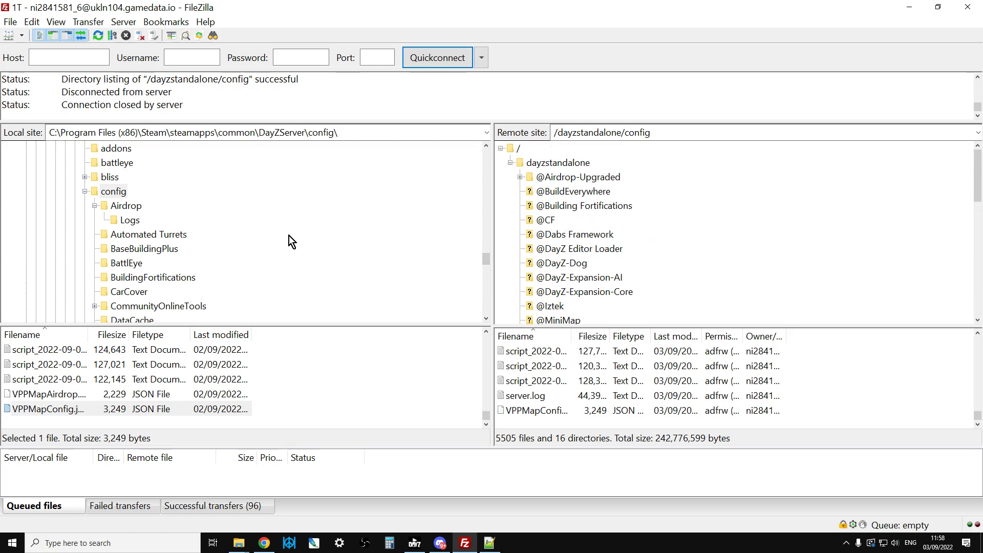
pyautogui.scroll(2, 290, 236)
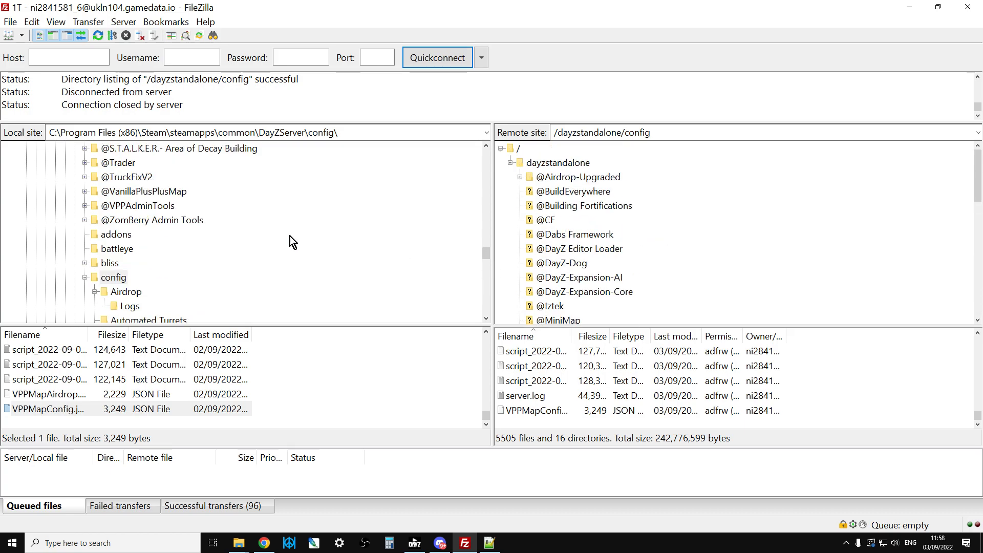
pyautogui.click(85, 277)
pyautogui.scroll(2, 233, 281)
pyautogui.scroll(10, 256, 276)
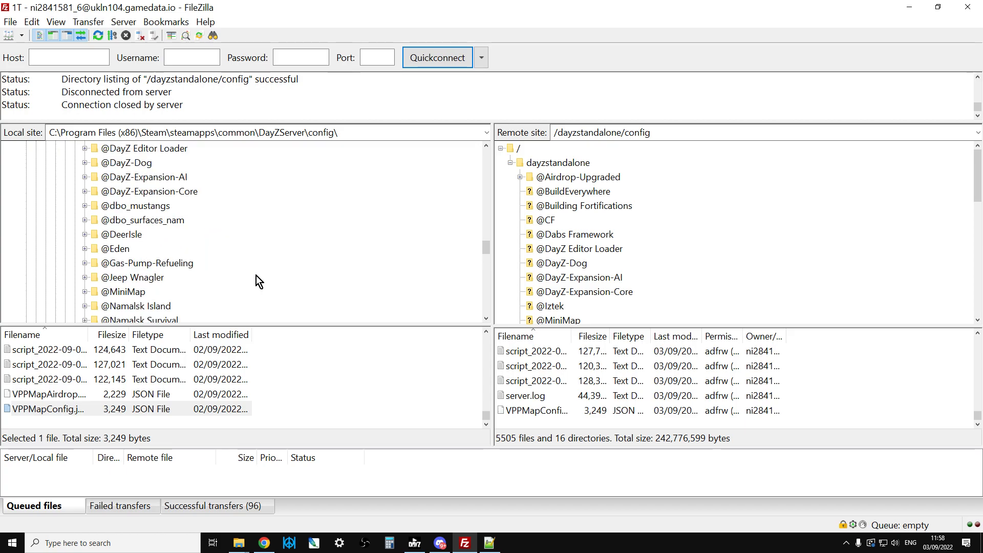
pyautogui.scroll(1, 257, 282)
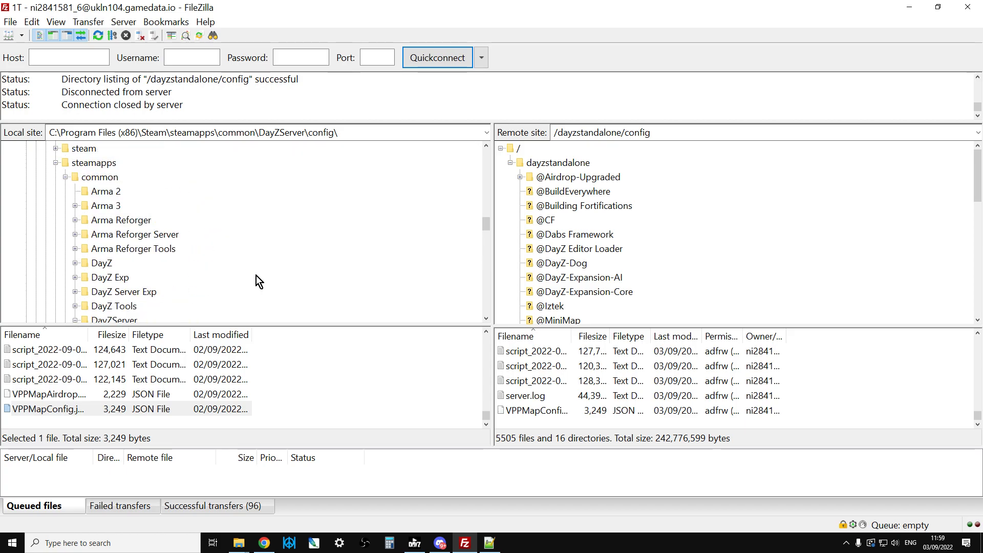
pyautogui.scroll(2, 257, 281)
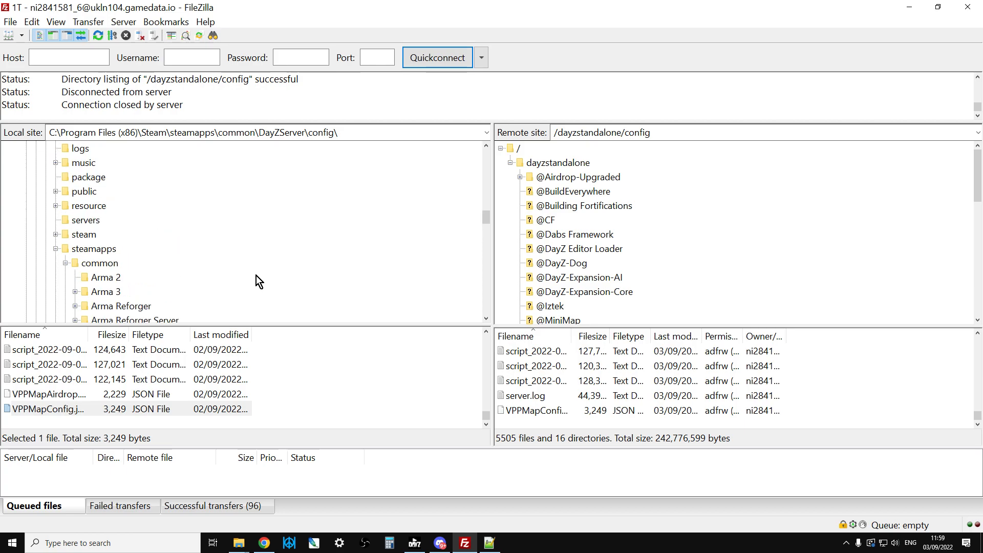
pyautogui.click(56, 249)
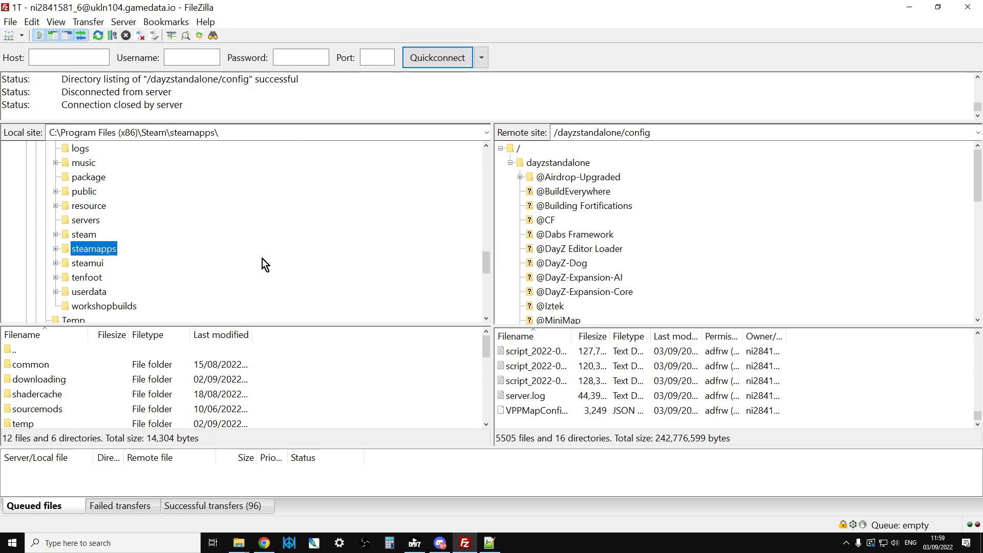
pyautogui.doubleClick(63, 251)
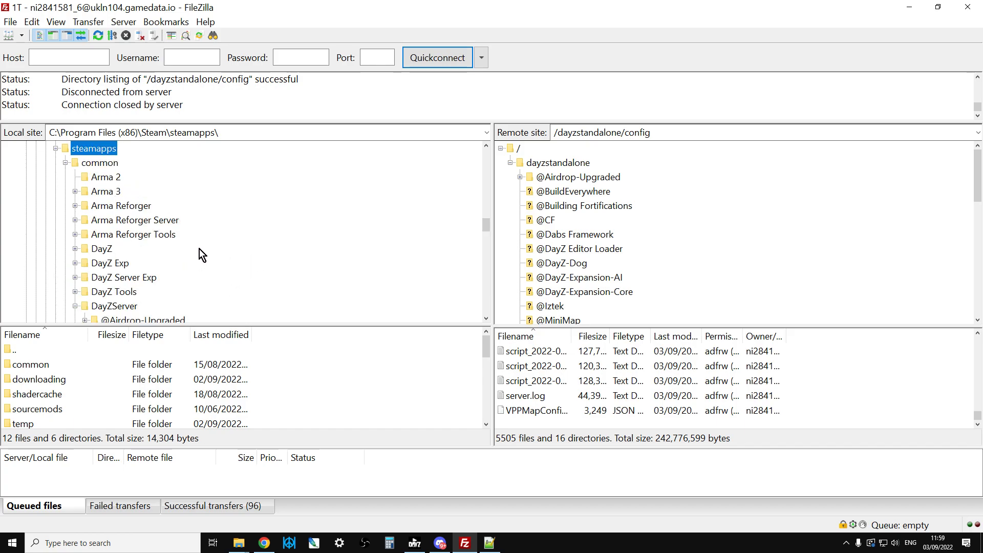
pyautogui.scroll(-1, 199, 249)
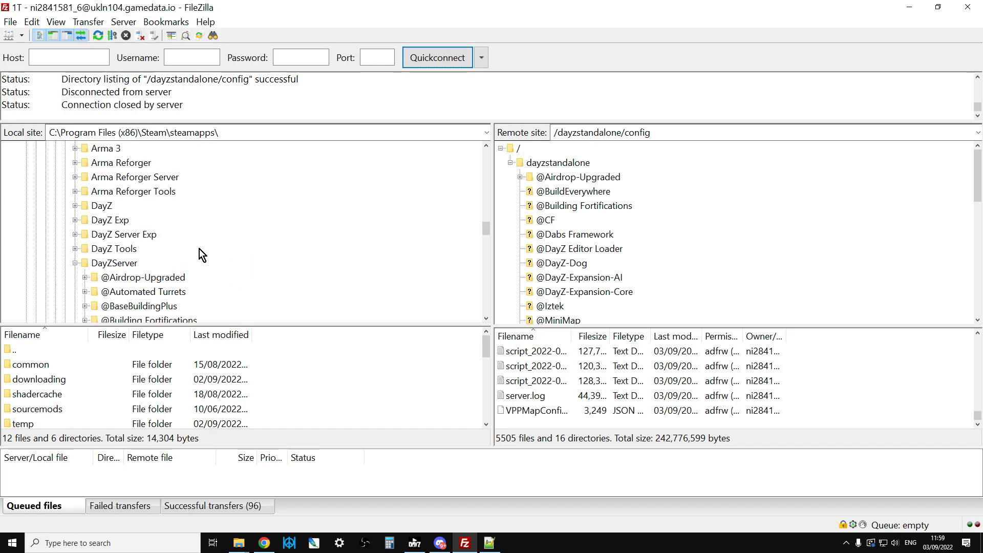
pyautogui.click(92, 266)
pyautogui.scroll(-1, 144, 251)
pyautogui.rightClick(152, 239)
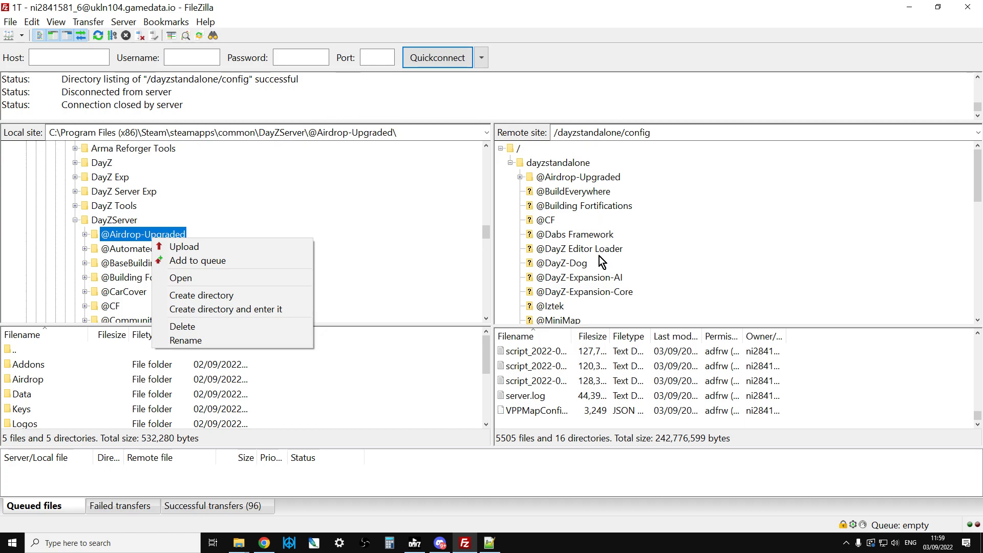
pyautogui.click(601, 178)
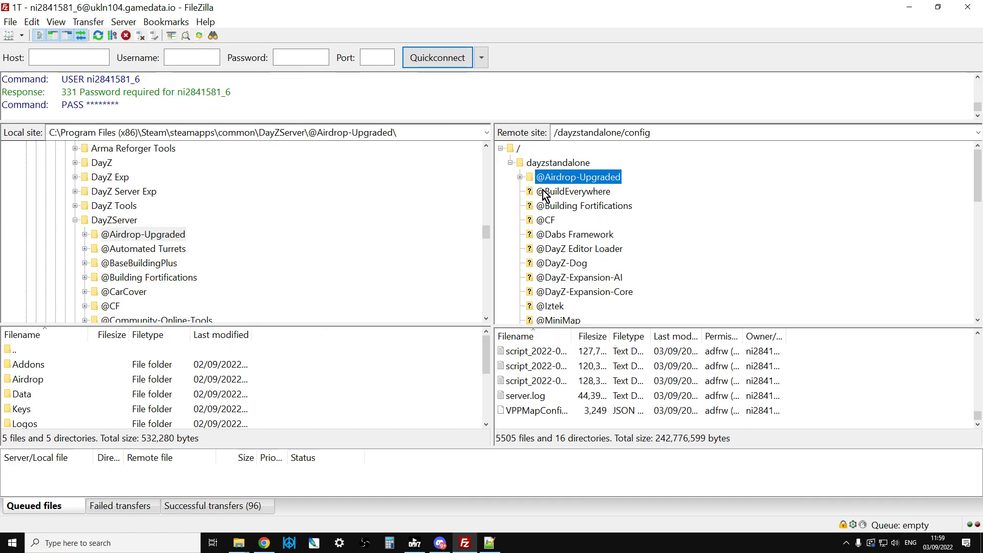
pyautogui.click(86, 234)
pyautogui.scroll(-1, 117, 250)
pyautogui.click(123, 249)
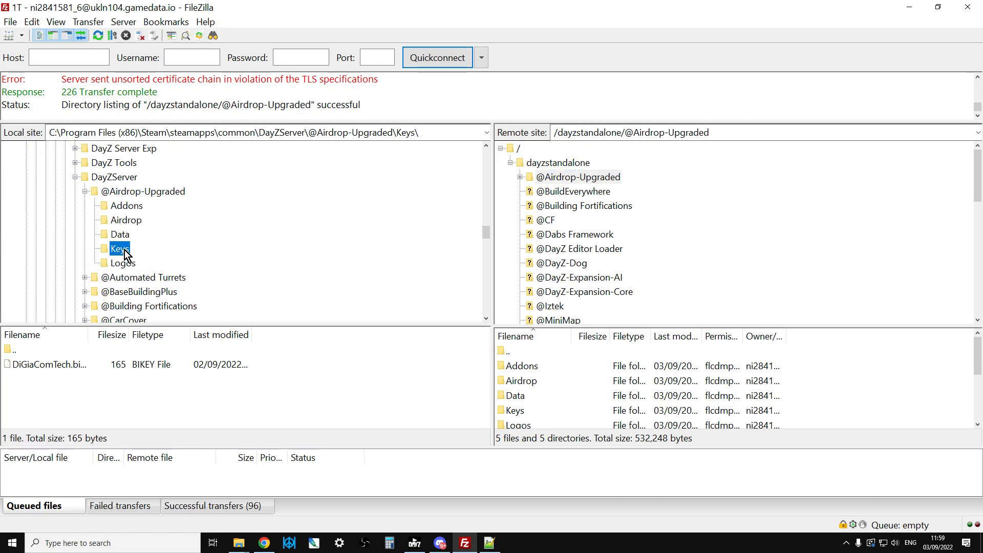
pyautogui.scroll(-8, 601, 279)
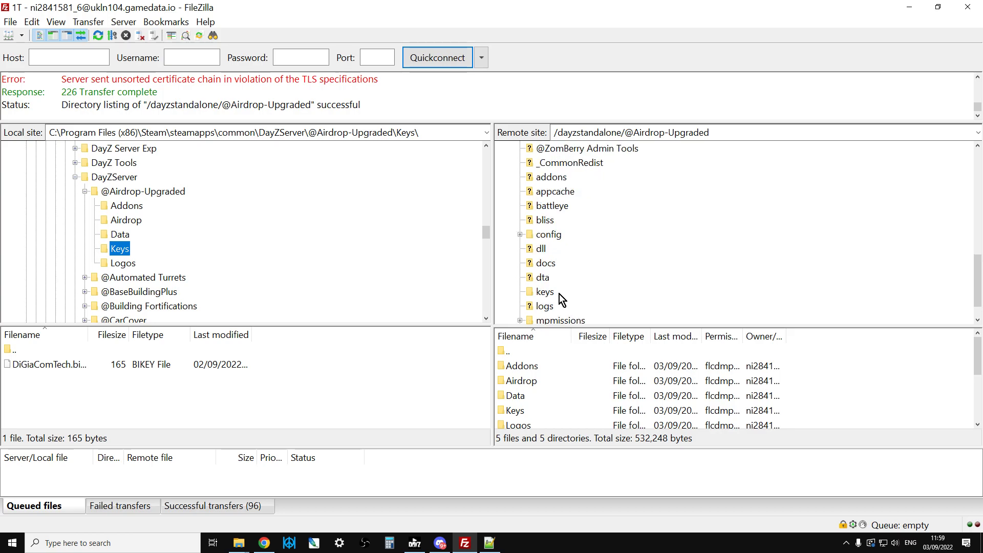
pyautogui.click(543, 292)
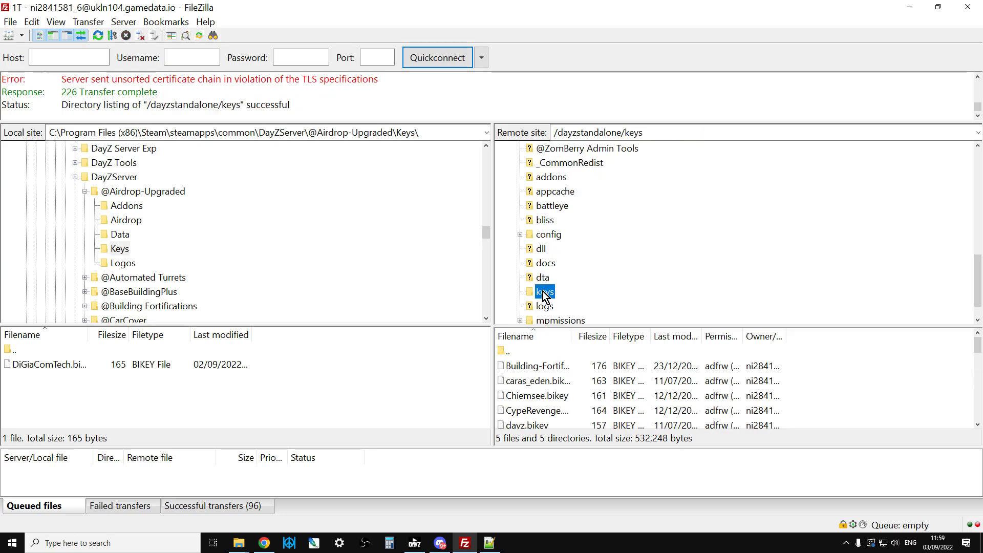
# - Check the DiGiaComTech.bikey actions without uploading, then bring up the Airdrop server guide PDF
pyautogui.rightClick(84, 368)
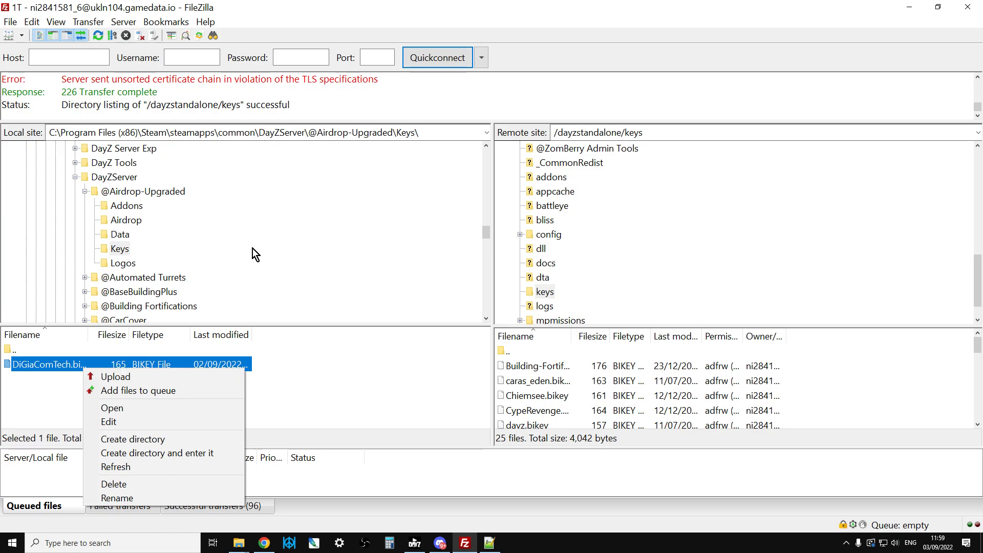
pyautogui.click(622, 397)
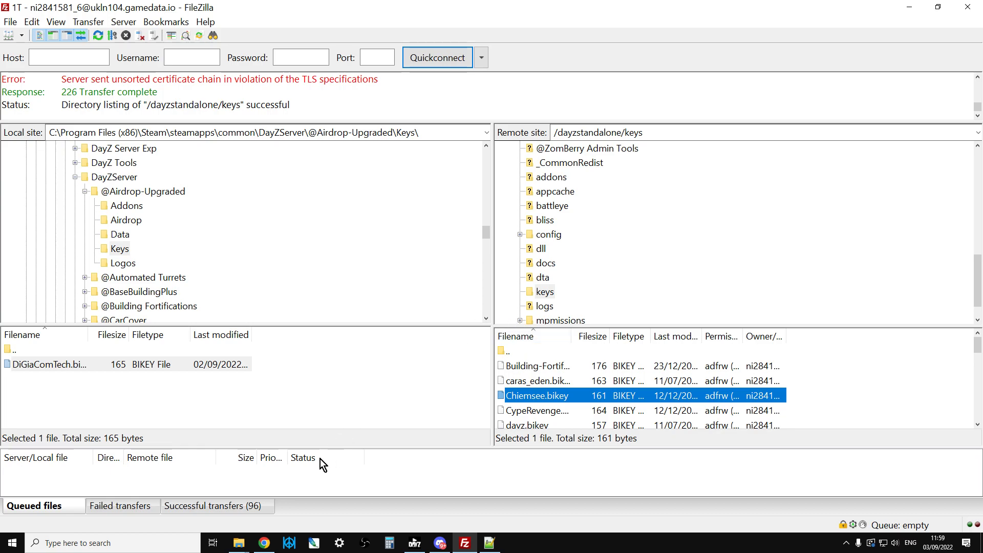
pyautogui.moveTo(264, 543)
pyautogui.click(271, 491)
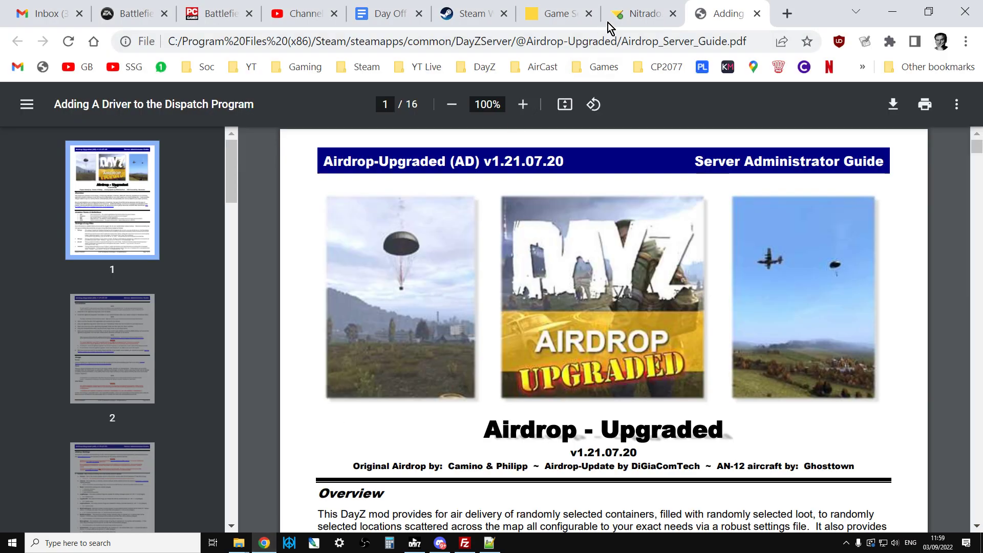
pyautogui.click(626, 23)
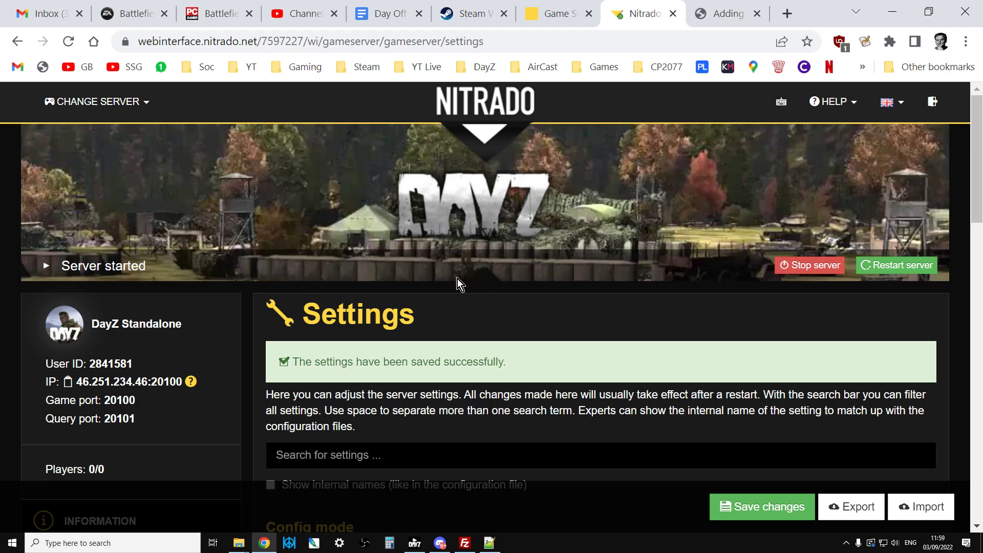
pyautogui.scroll(-6, 471, 276)
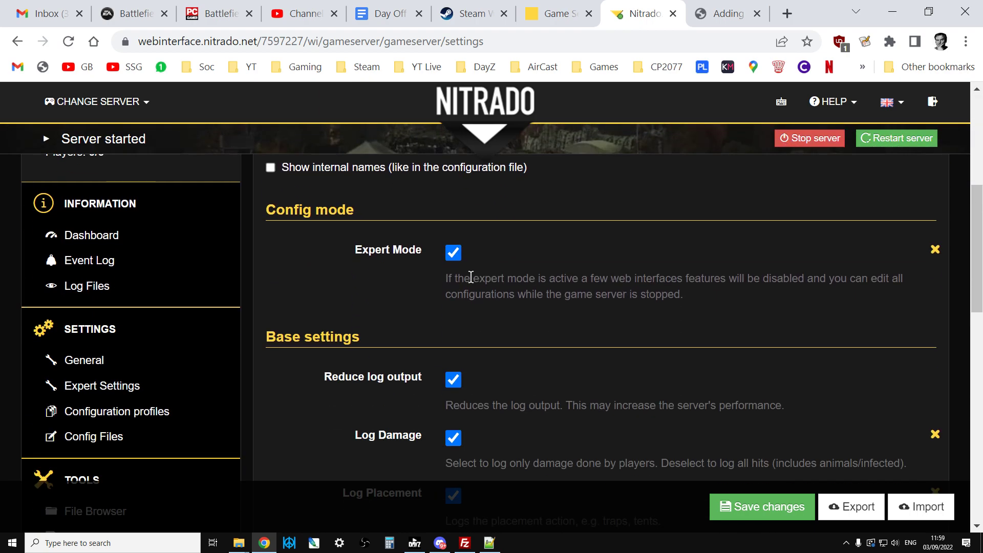
pyautogui.scroll(-10, 471, 277)
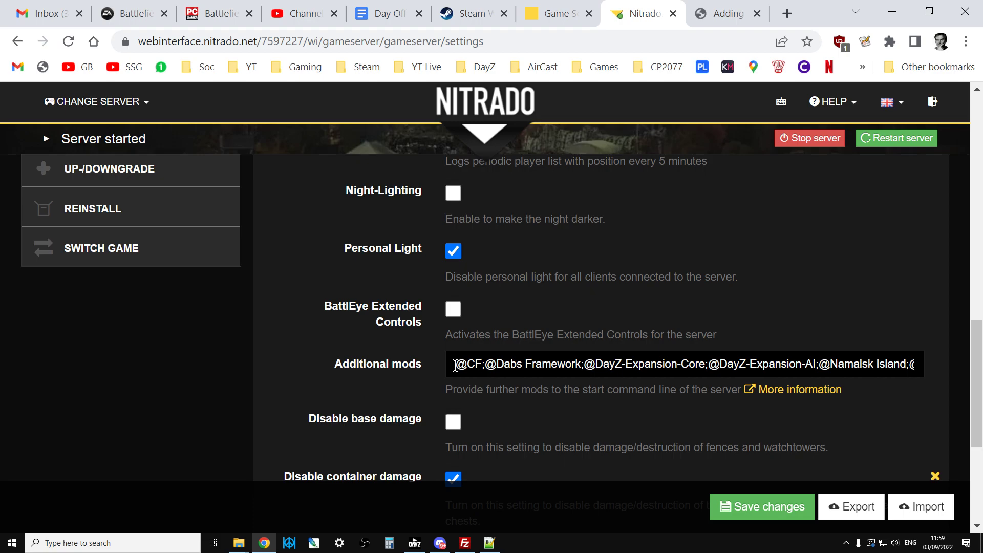
pyautogui.moveTo(455, 365); pyautogui.dragTo(664, 364)
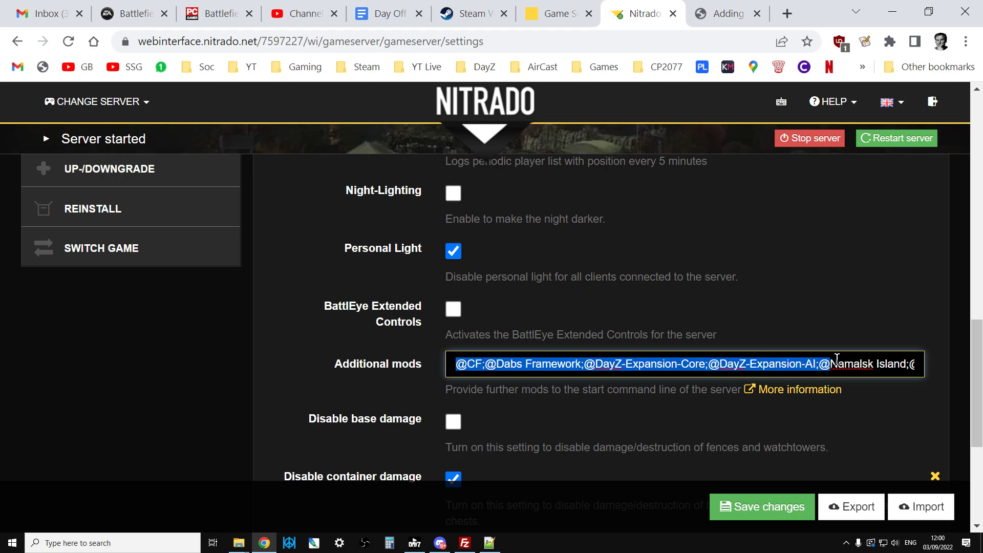
pyautogui.moveTo(837, 359); pyautogui.dragTo(927, 369)
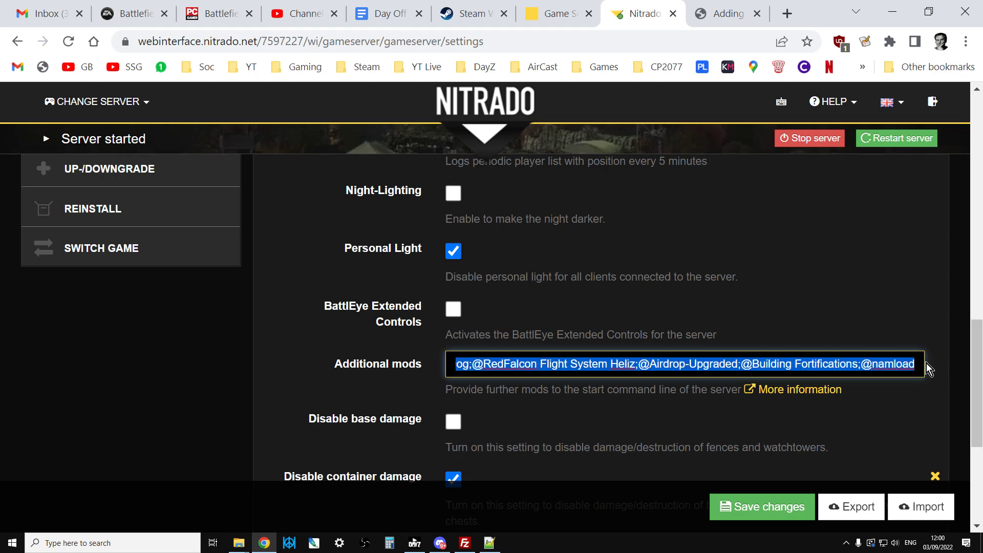
pyautogui.click(687, 367)
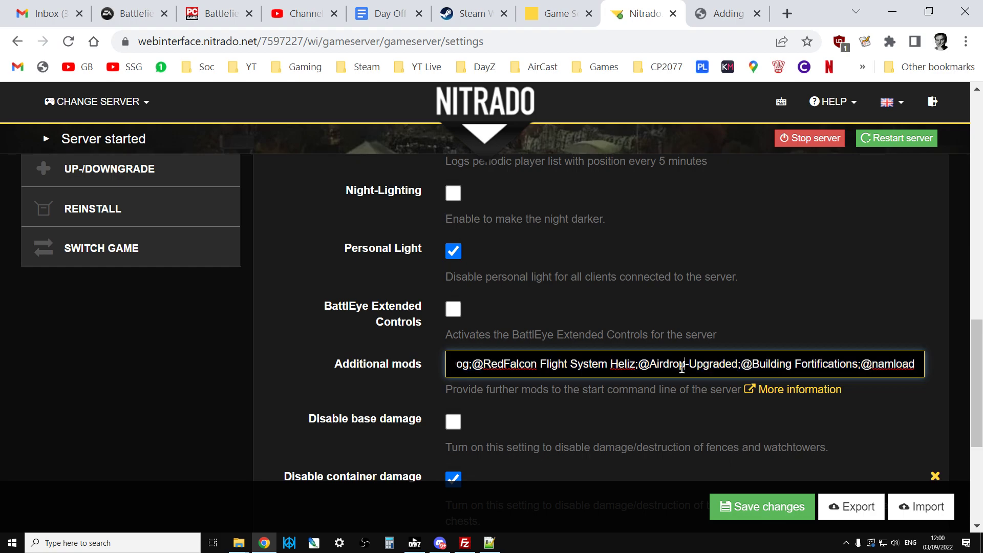
pyautogui.hotkey('shift', 'Right')
pyautogui.hotkey('shift', 'Right')
pyautogui.hotkey('shift', 'Right')
pyautogui.hotkey('shift', 'Right')
pyautogui.hotkey('shift', 'Right')
pyautogui.hotkey('shift', 'Right')
pyautogui.hotkey('shift', 'Right')
pyautogui.hotkey('shift', 'Right')
pyautogui.hotkey('shift', 'Right')
pyautogui.hotkey('shift', 'Right')
pyautogui.hotkey('shift', 'Right')
pyautogui.hotkey('shift', 'Right')
pyautogui.hotkey('shift', 'Right')
pyautogui.hotkey('shift', 'Right')
pyautogui.hotkey('shift', 'Right')
pyautogui.hotkey('shift', 'Right')
pyautogui.hotkey('shift', 'Right')
pyautogui.hotkey('shift', 'Right')
pyautogui.hotkey('shift', 'Right')
pyautogui.hotkey('shift', 'Left')
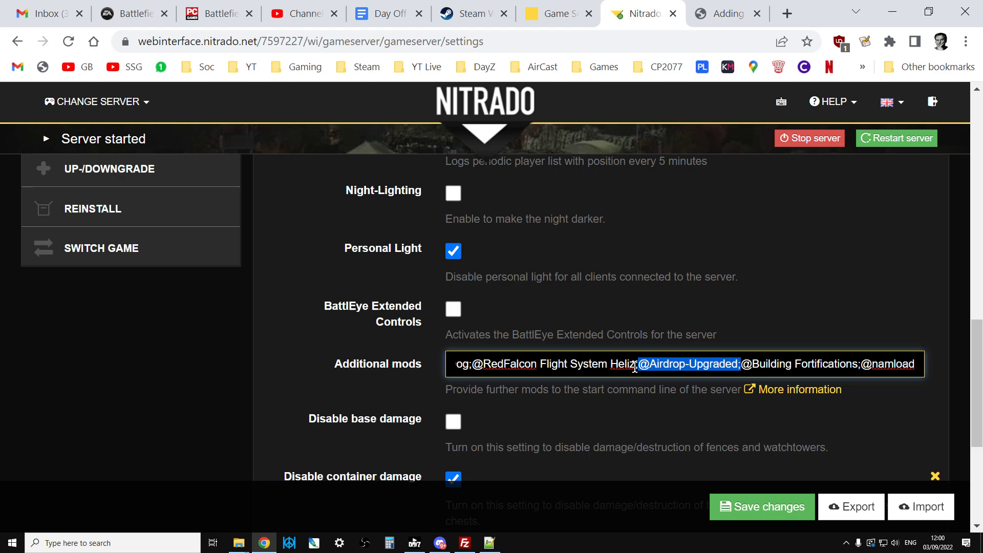
pyautogui.click(635, 366)
pyautogui.moveTo(635, 367); pyautogui.dragTo(736, 365)
pyautogui.click(466, 543)
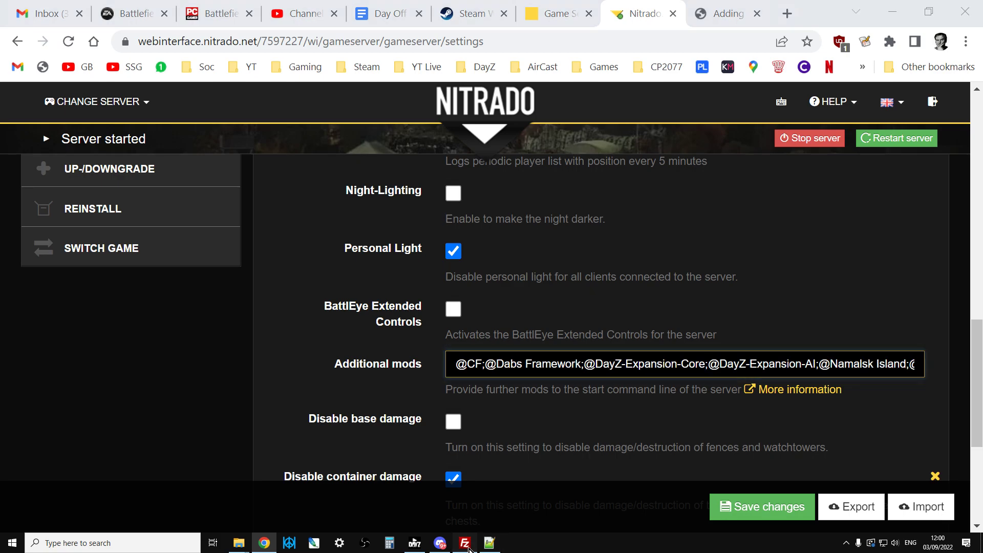
# - Open the config Airdrop folder on both the server and the local DayZServer side
pyautogui.click(520, 235)
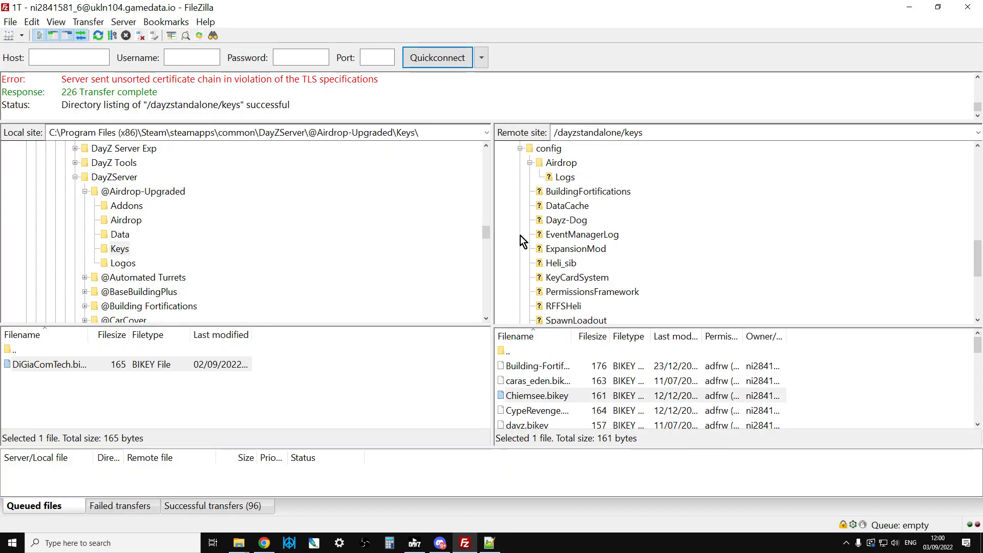
pyautogui.scroll(1, 554, 239)
pyautogui.click(562, 208)
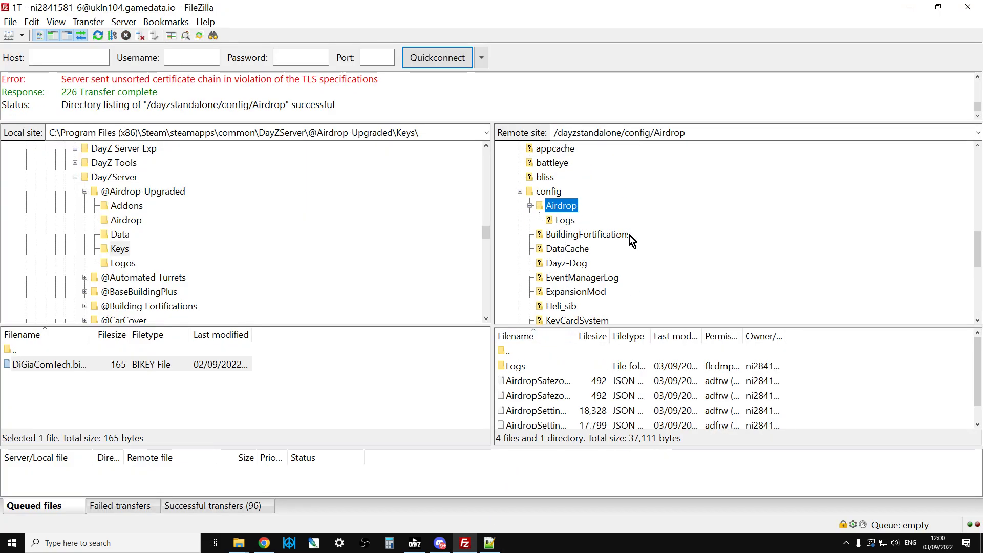
pyautogui.scroll(-1, 557, 391)
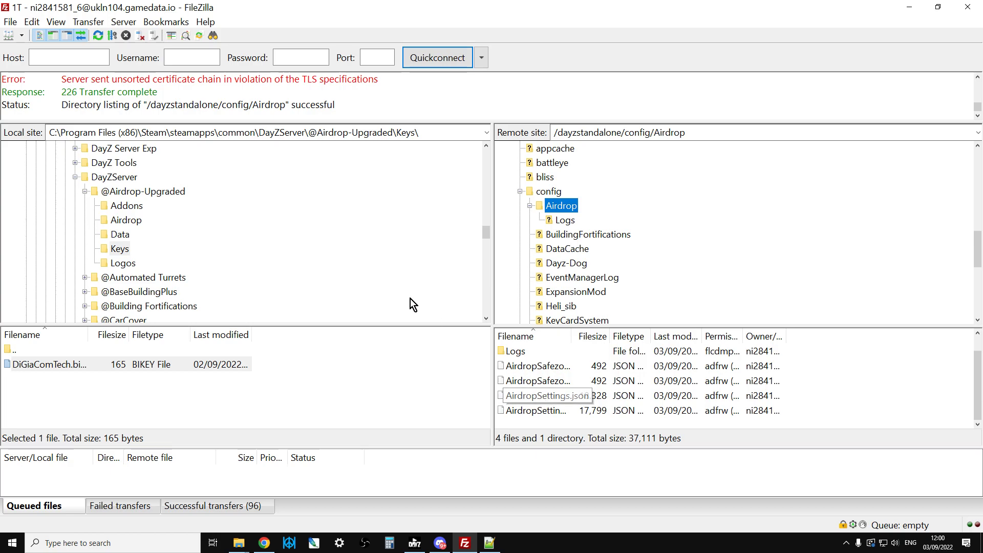
pyautogui.click(73, 177)
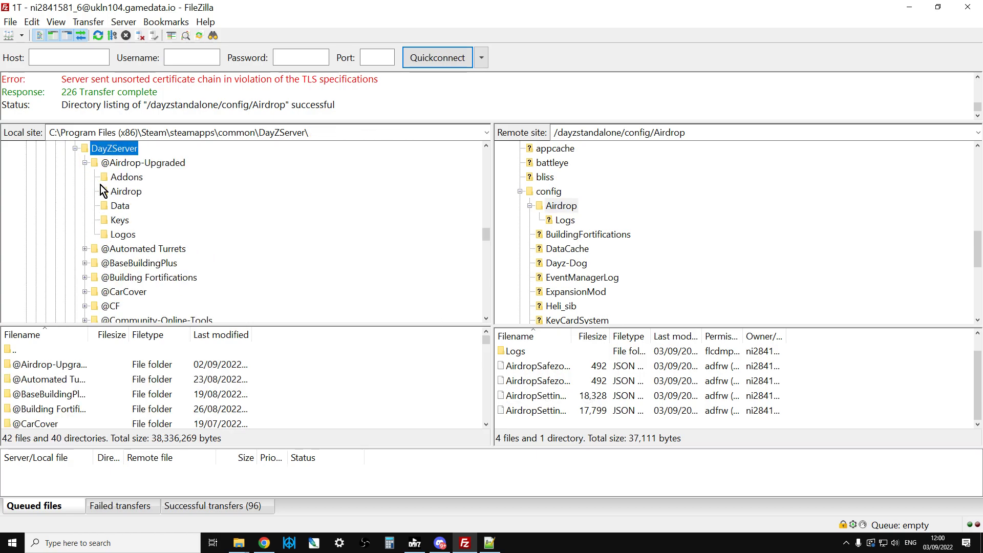
pyautogui.scroll(-1, 102, 195)
pyautogui.scroll(-5, 118, 215)
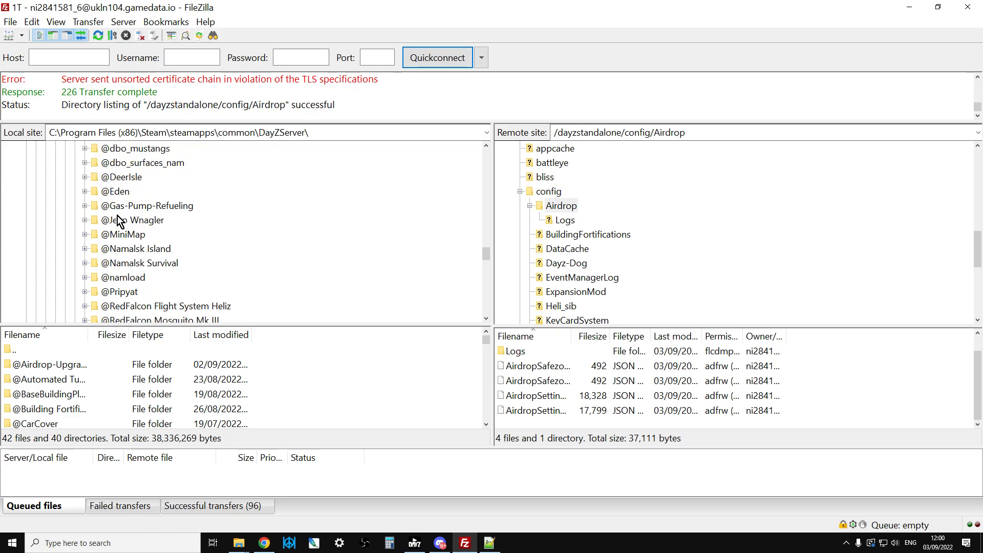
pyautogui.scroll(-6, 118, 220)
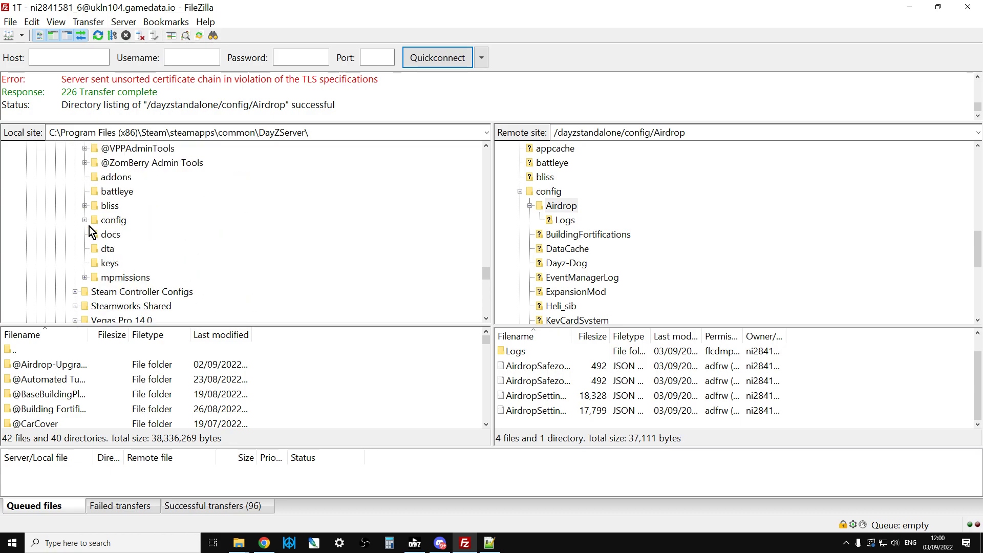
pyautogui.click(85, 220)
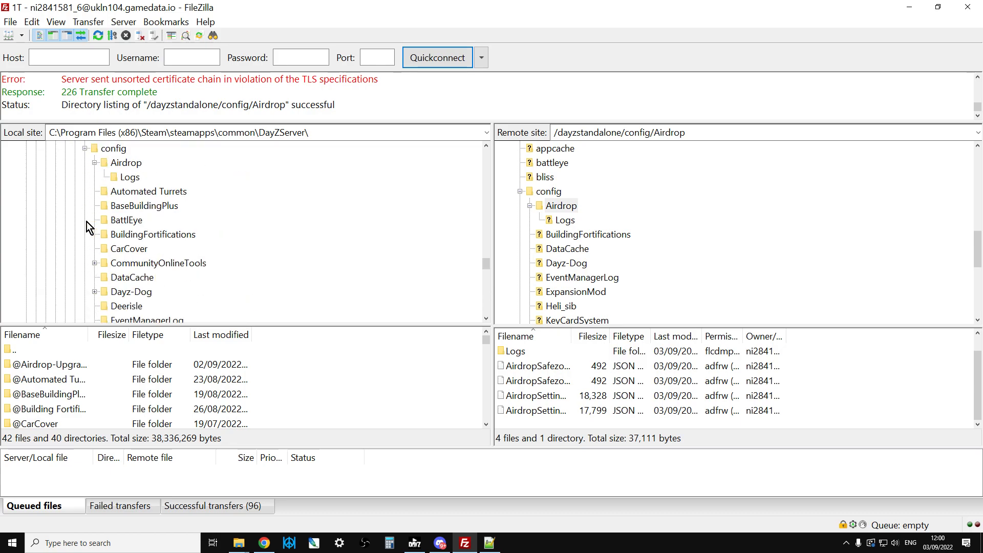
pyautogui.click(124, 168)
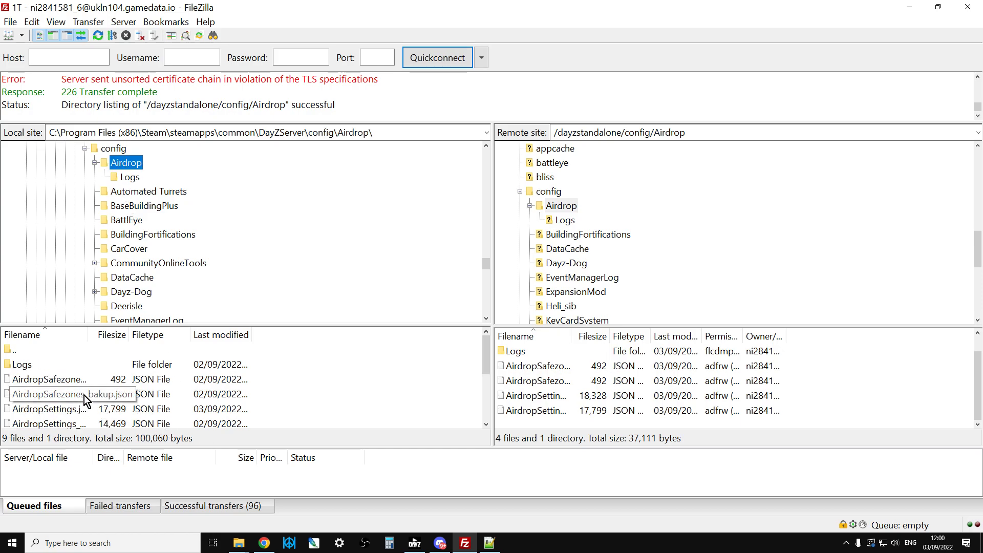
# - Inspect file actions for AirdropSettings and AirdropSafezone without uploading them
pyautogui.rightClick(74, 410)
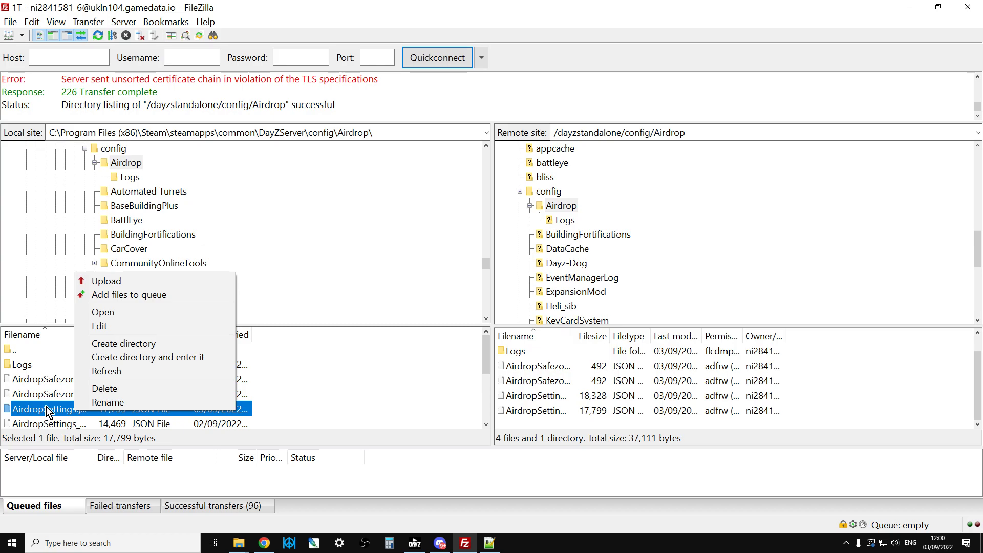
pyautogui.rightClick(60, 380)
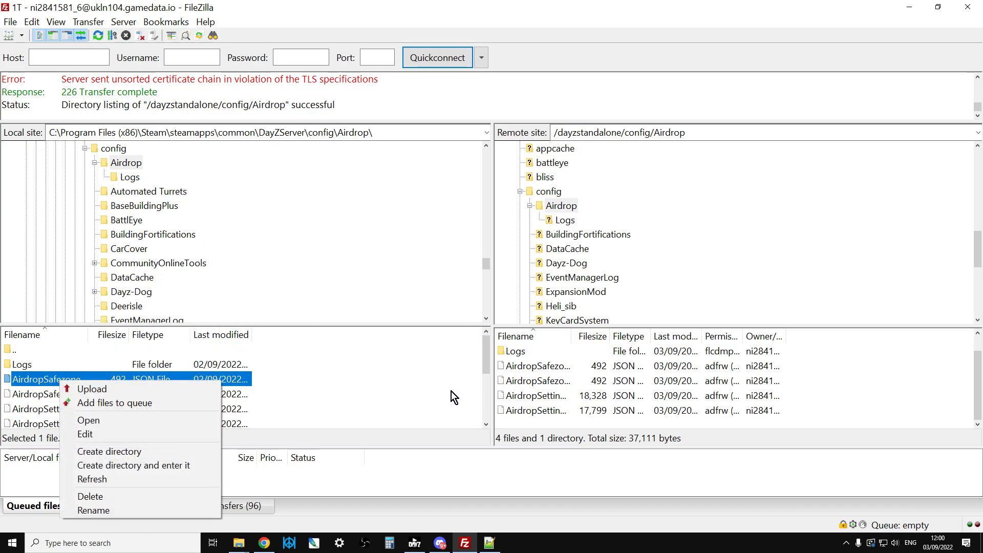
pyautogui.click(686, 276)
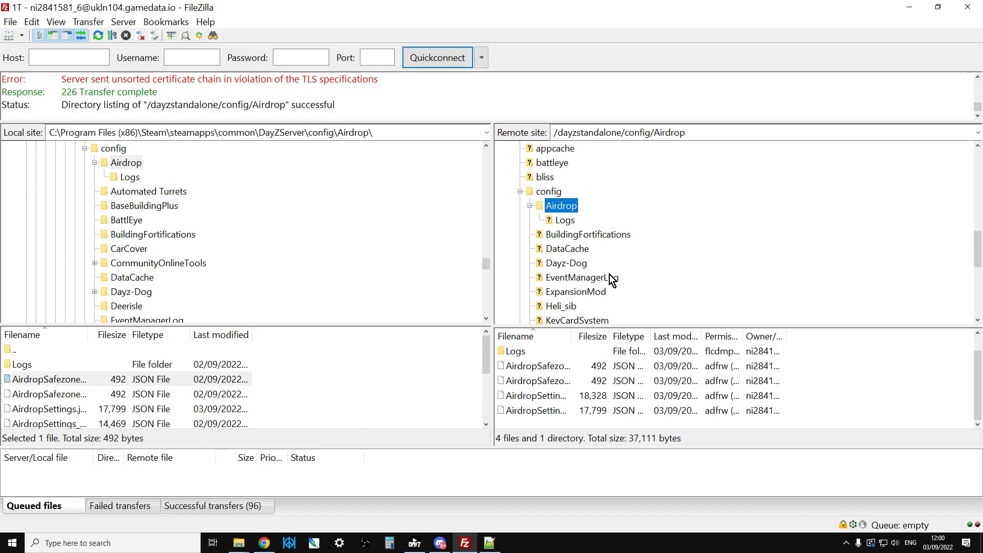
# - Open the server's mpmissions/regular.namalsk/db types.xml with View/Edit
pyautogui.scroll(-2, 608, 279)
pyautogui.scroll(3, 609, 279)
pyautogui.click(521, 235)
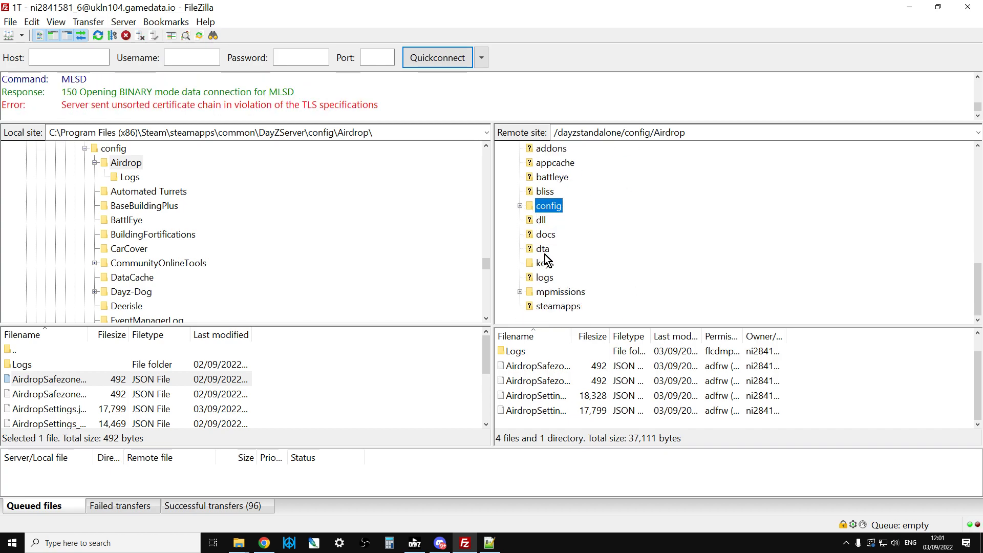
pyautogui.click(520, 292)
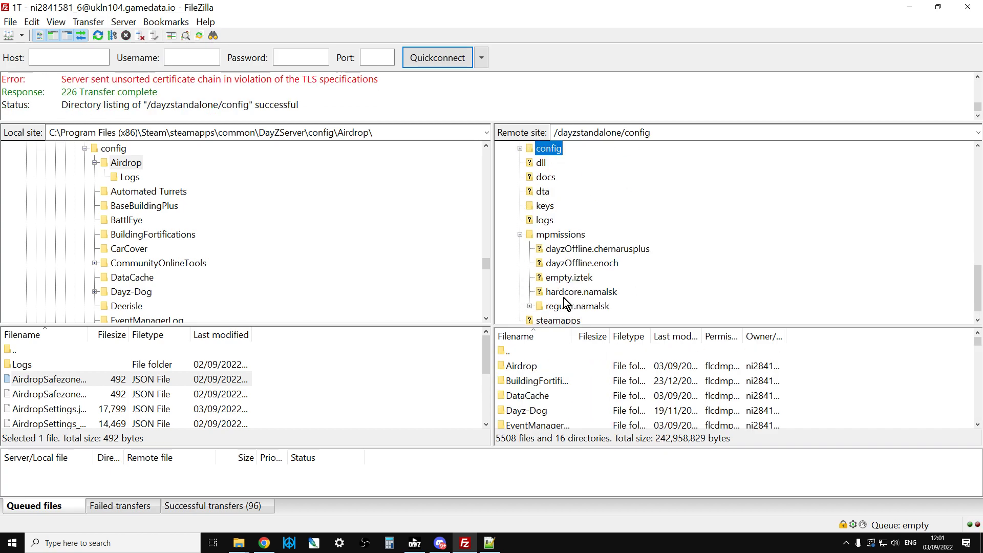
pyautogui.click(544, 294)
pyautogui.click(552, 307)
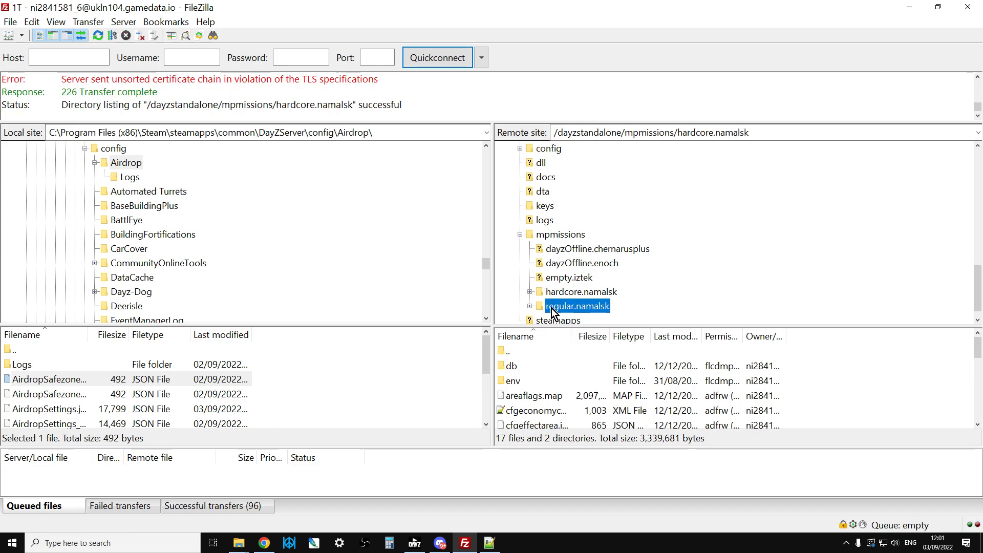
pyautogui.doubleClick(524, 382)
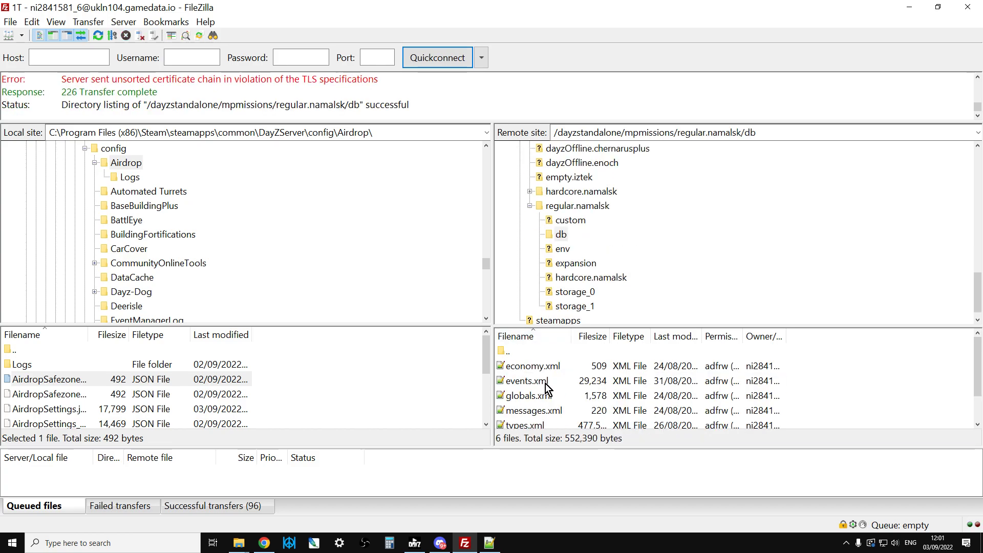
pyautogui.rightClick(533, 425)
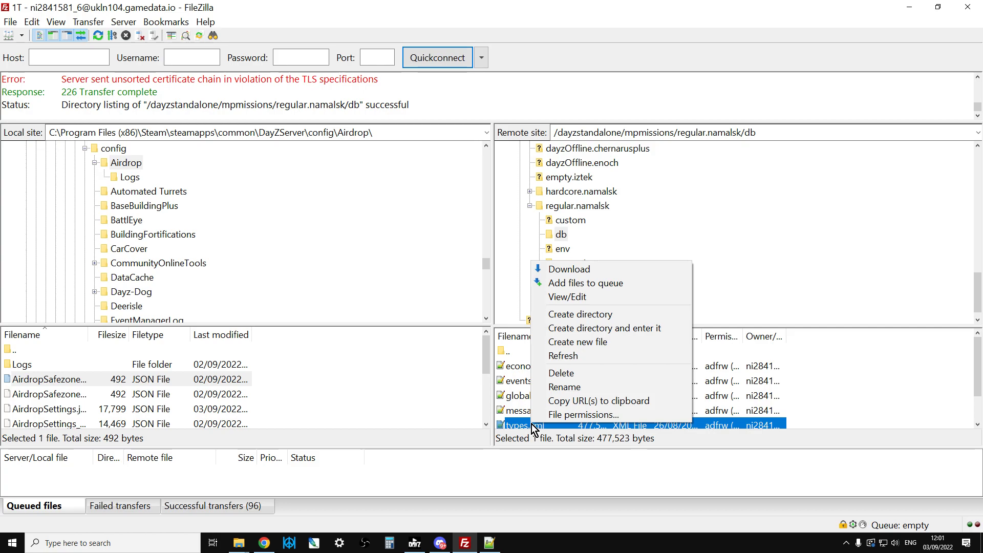
pyautogui.click(558, 297)
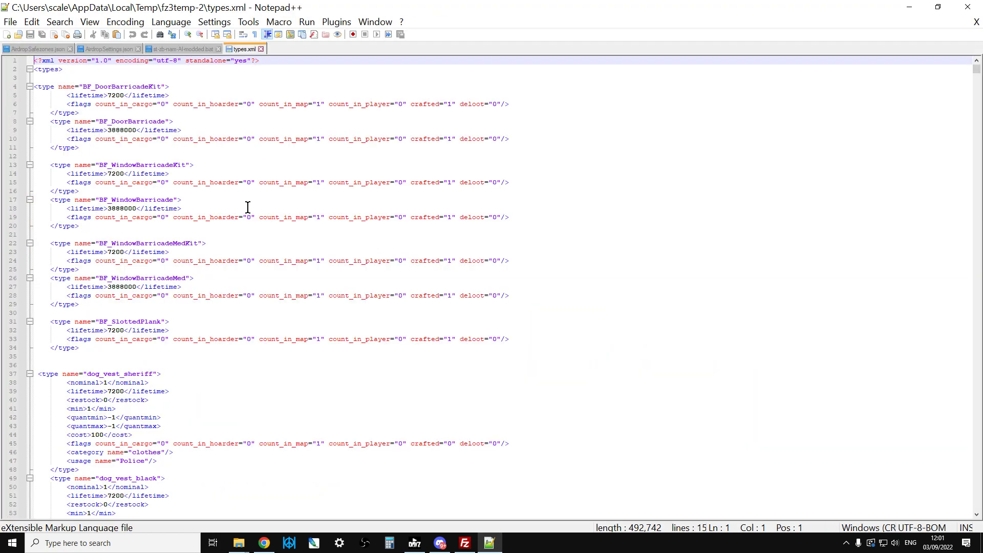
# - Add blank lines right after the opening <types> tag in types.xml
pyautogui.scroll(-1, 246, 207)
pyautogui.scroll(1, 241, 207)
pyautogui.click(73, 72)
pyautogui.press('Return')
pyautogui.press('Return')
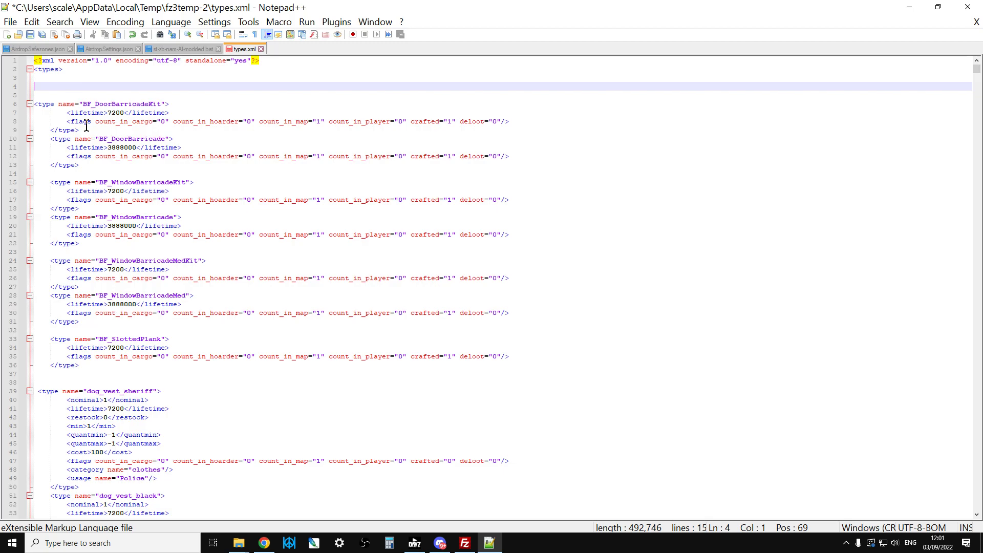
# - Copy the AirdropFlare code block (nominal 8, quantmin/quantmax -1) from Discord's share-your-settings channel
pyautogui.click(441, 544)
pyautogui.scroll(10, 536, 403)
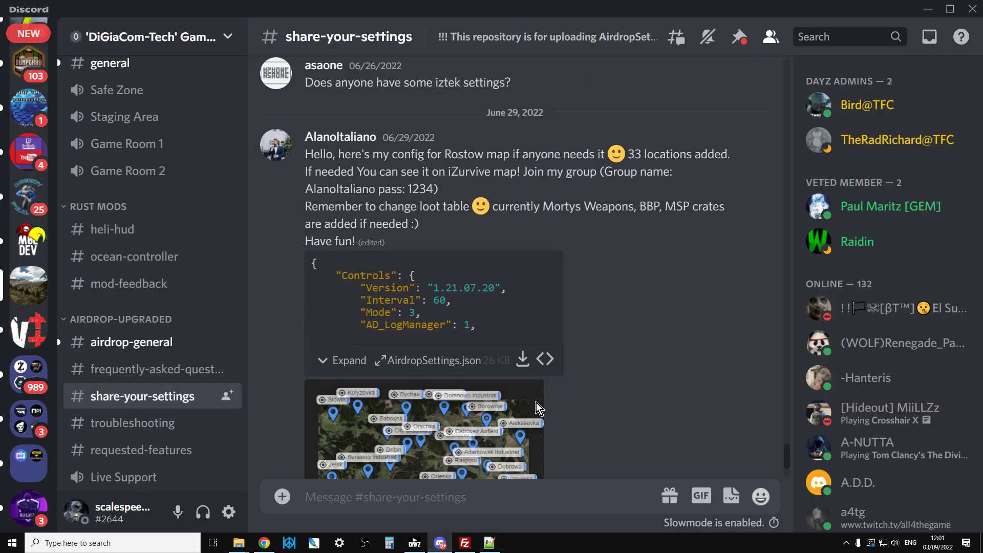
pyautogui.scroll(15, 536, 403)
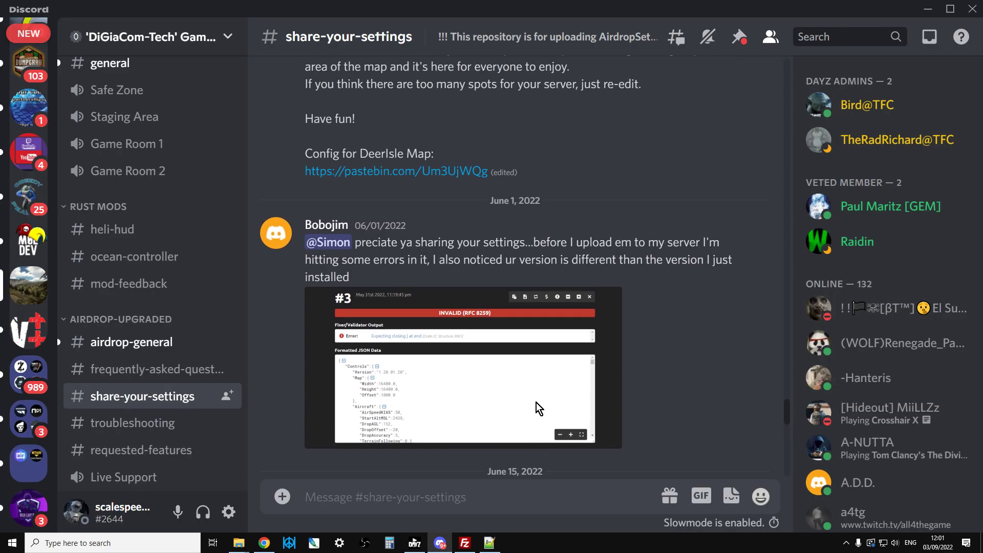
pyautogui.scroll(3, 536, 403)
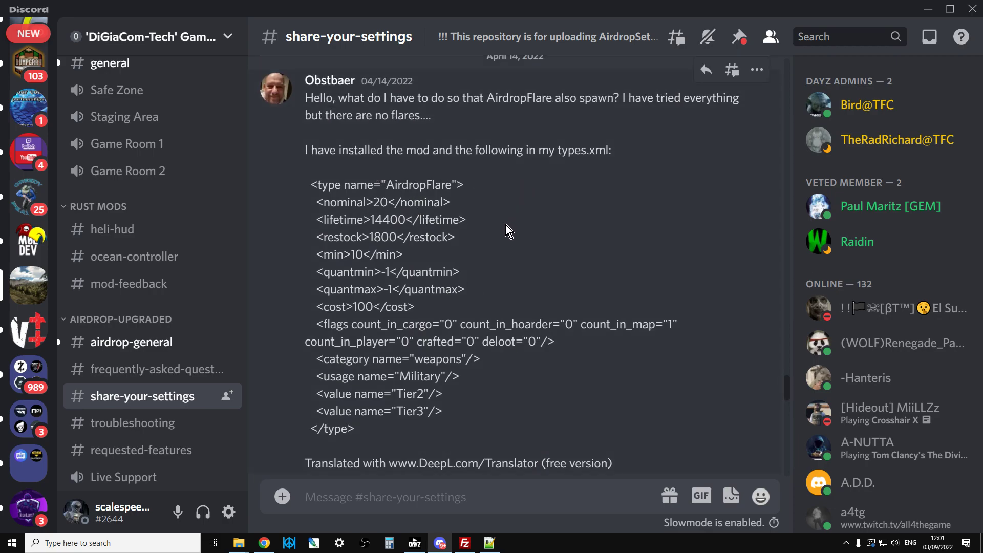
pyautogui.scroll(15, 470, 324)
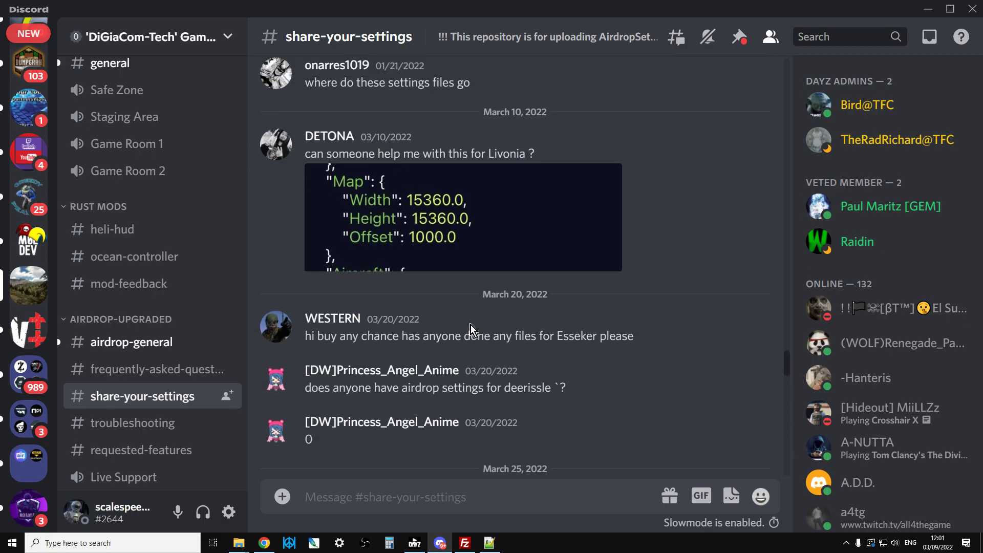
pyautogui.scroll(15, 470, 324)
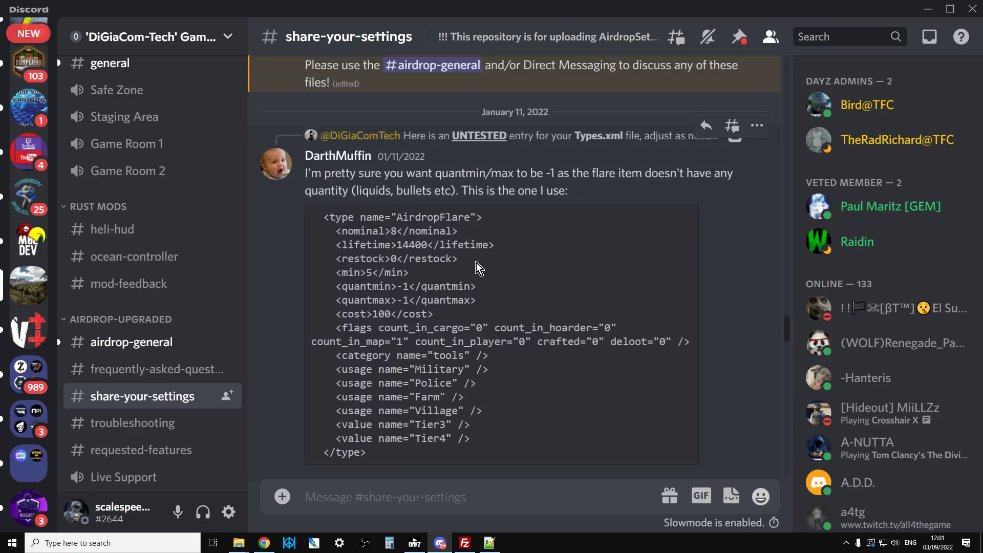
pyautogui.moveTo(320, 217); pyautogui.dragTo(488, 456)
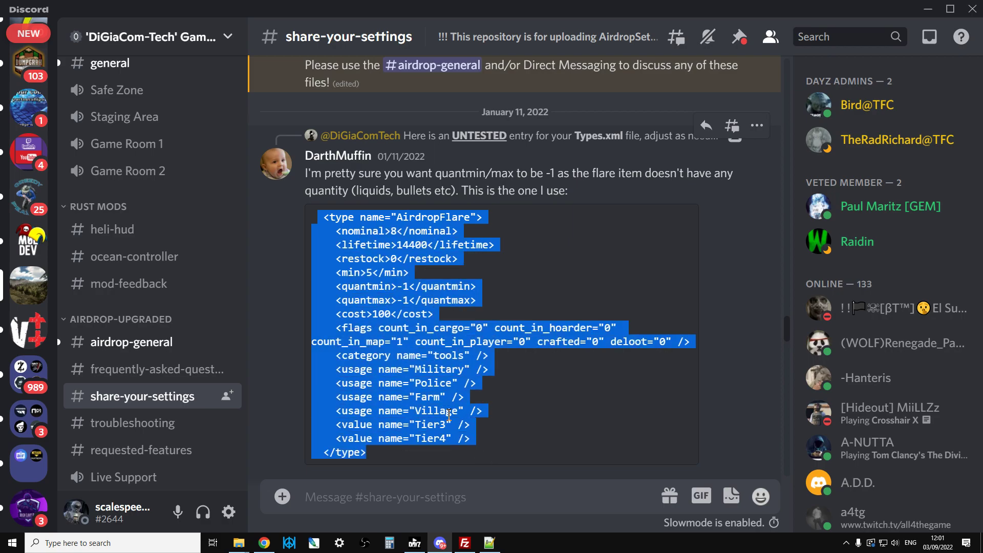
pyautogui.rightClick(434, 412)
pyautogui.click(457, 306)
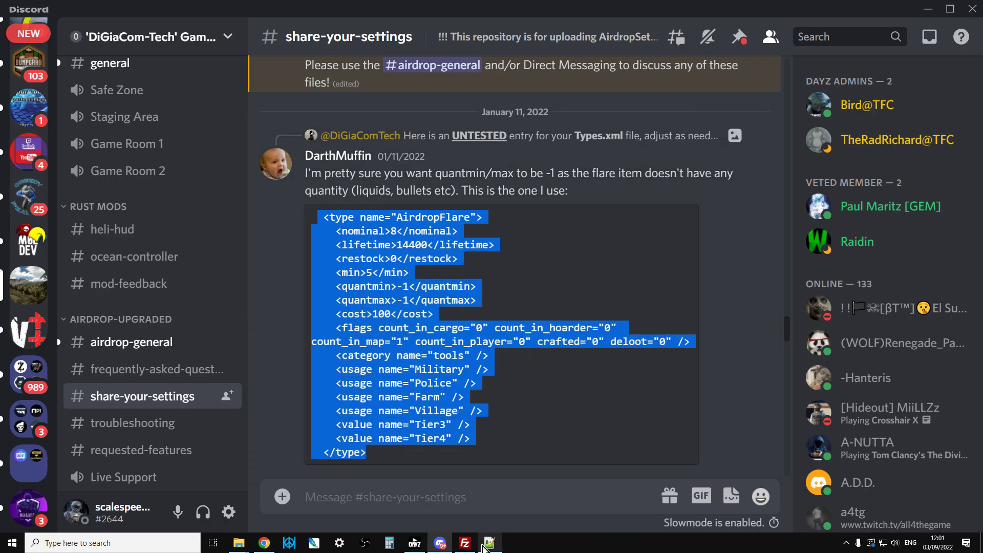
# - Paste the AirdropFlare entry into types.xml, save, and upload the changed file to the server
pyautogui.click(489, 543)
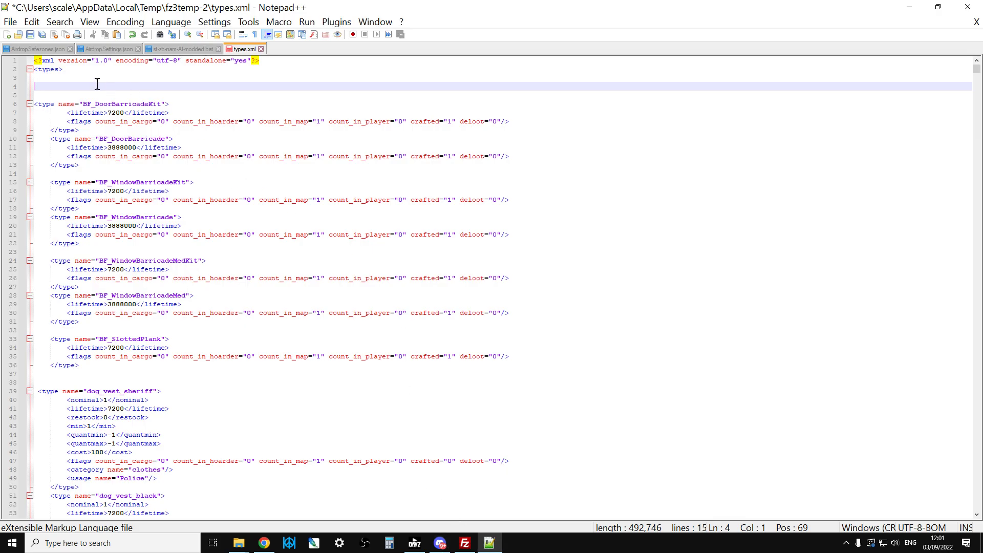
pyautogui.hotkey('ctrl', 'v')
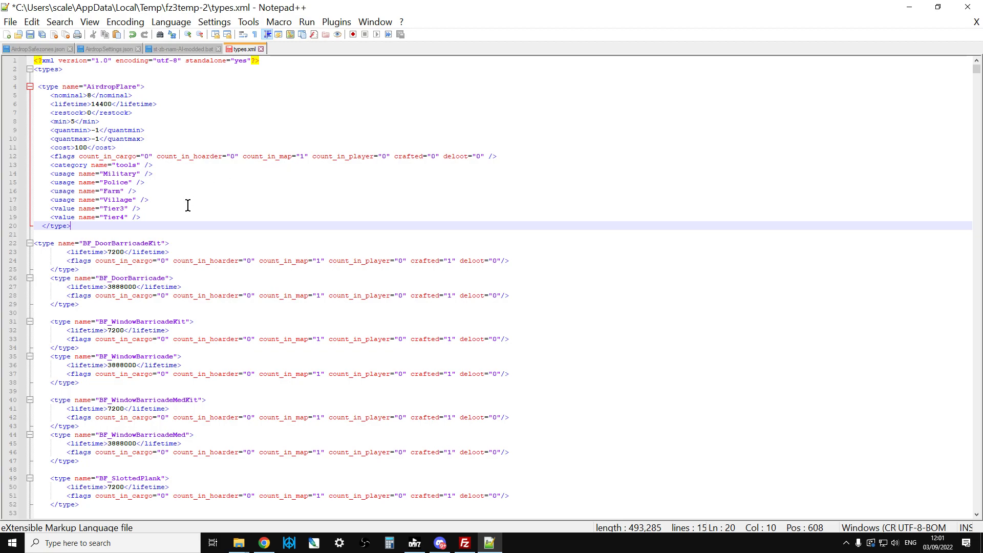
pyautogui.click(30, 34)
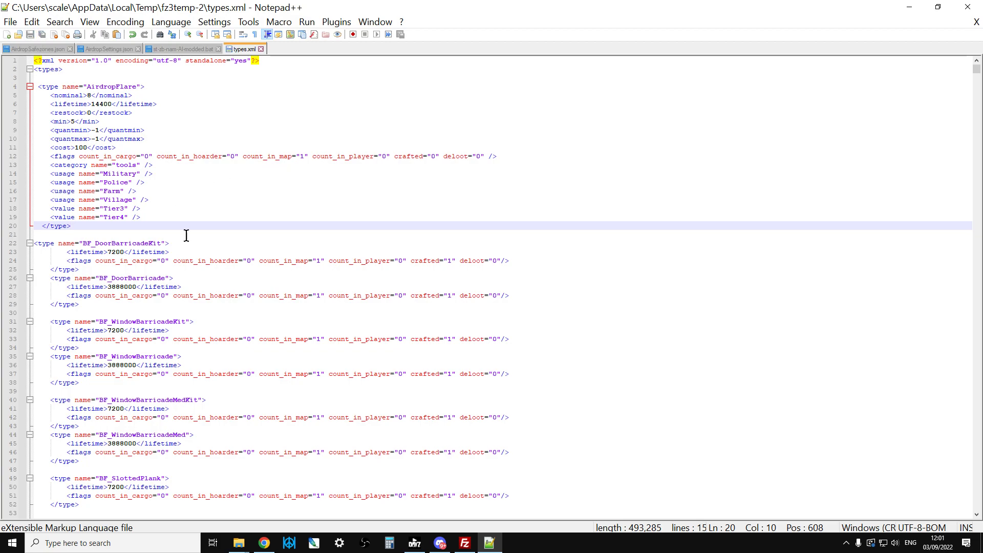
pyautogui.click(465, 543)
pyautogui.click(518, 330)
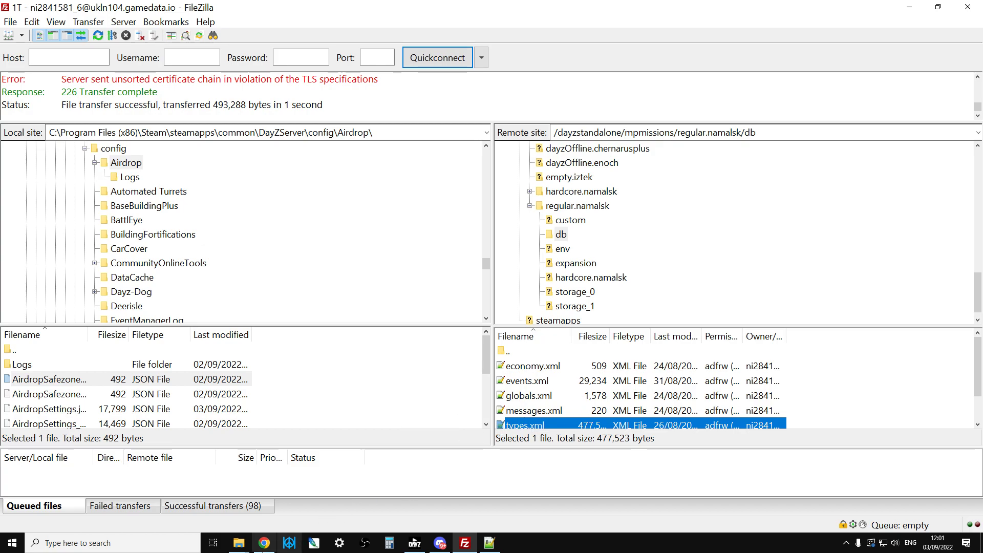
# - Return to the Nitrado game server settings page in Chrome
pyautogui.click(264, 542)
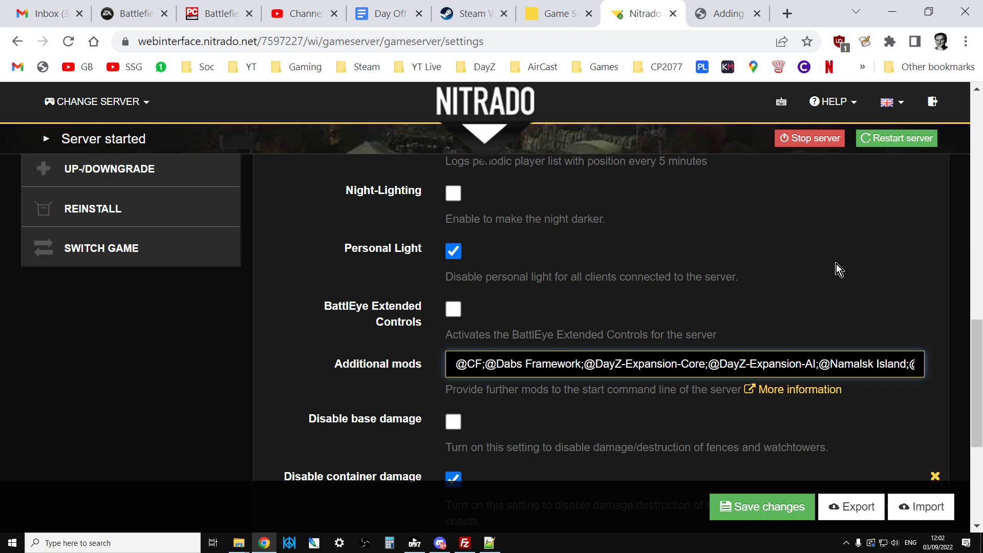
pyautogui.scroll(3, 796, 300)
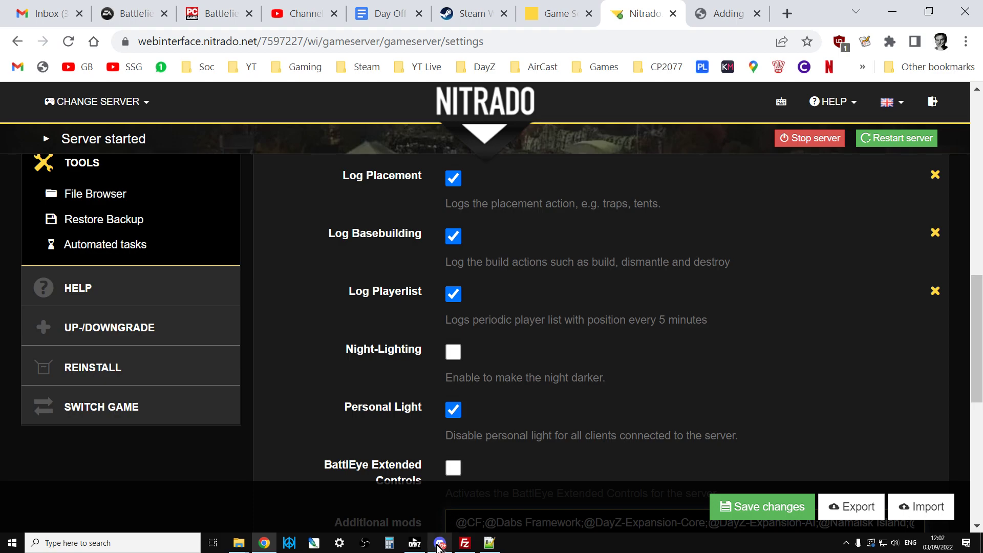
# - Read through pages 1 and 2 of the Airdrop_Server_Guide.pdf in Chrome
pyautogui.click(727, 13)
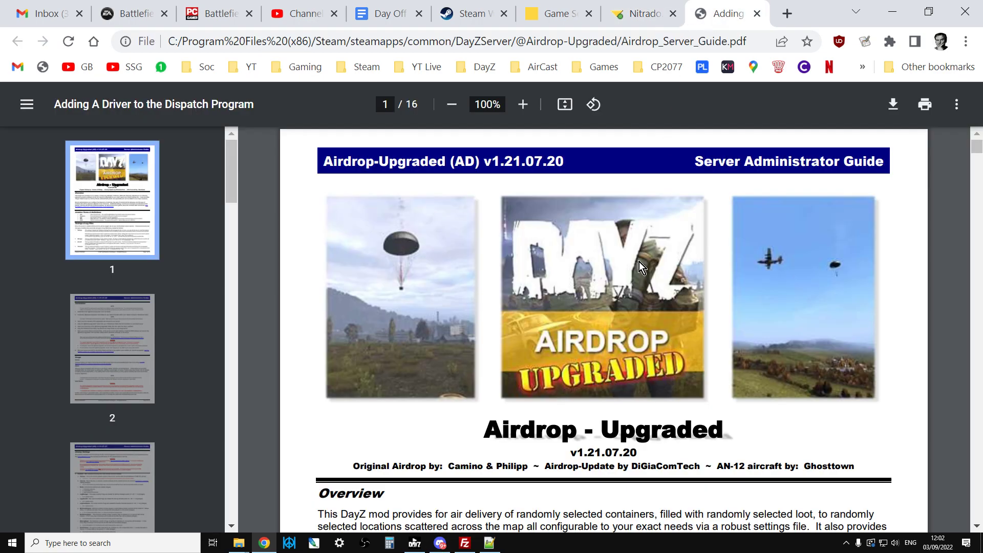
pyautogui.scroll(-2, 656, 352)
pyautogui.scroll(2, 656, 352)
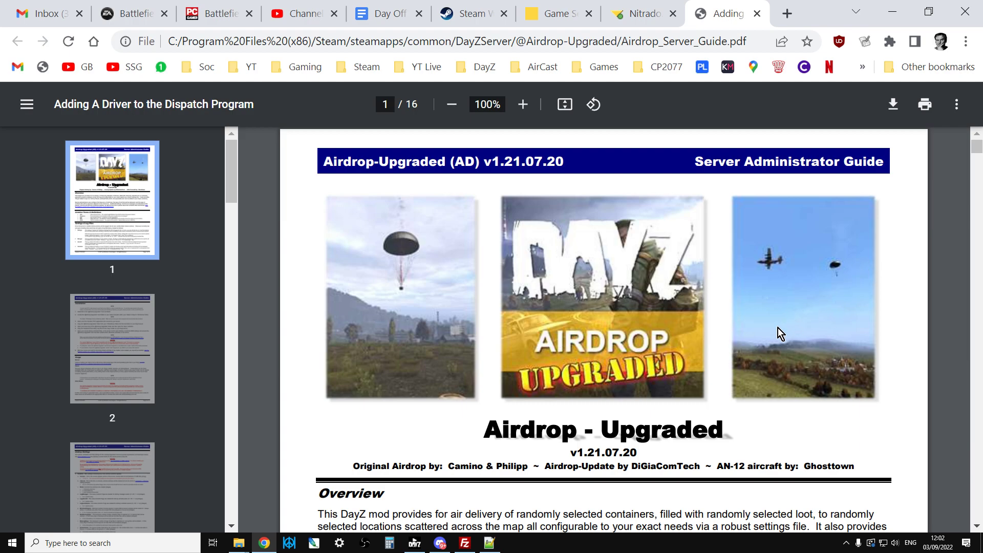
pyautogui.scroll(-1, 765, 343)
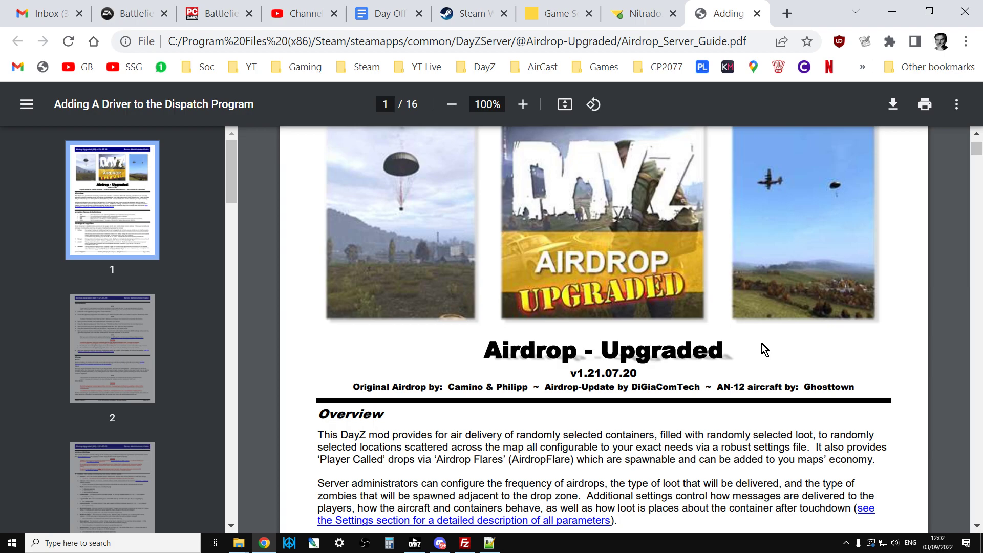
pyautogui.scroll(-3, 763, 347)
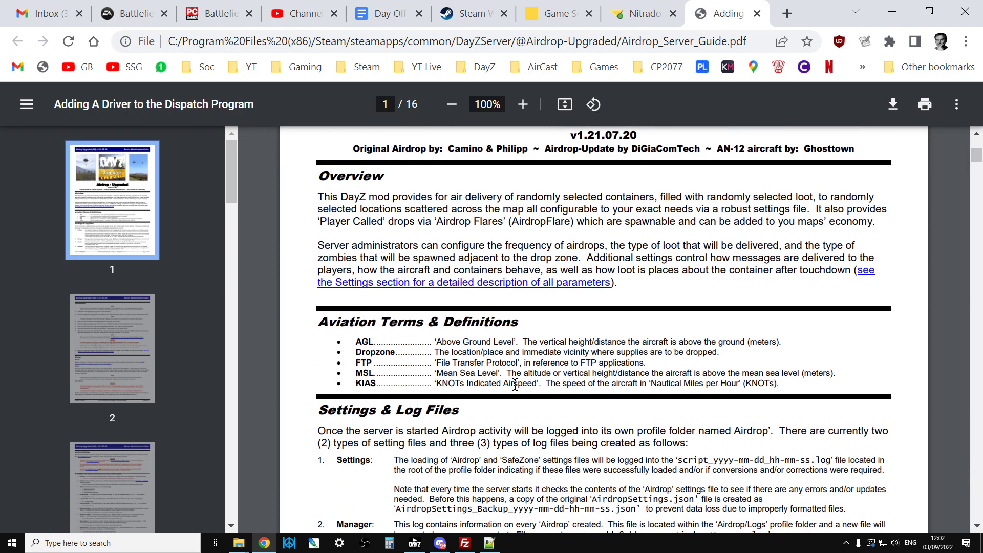
pyautogui.scroll(-3, 515, 387)
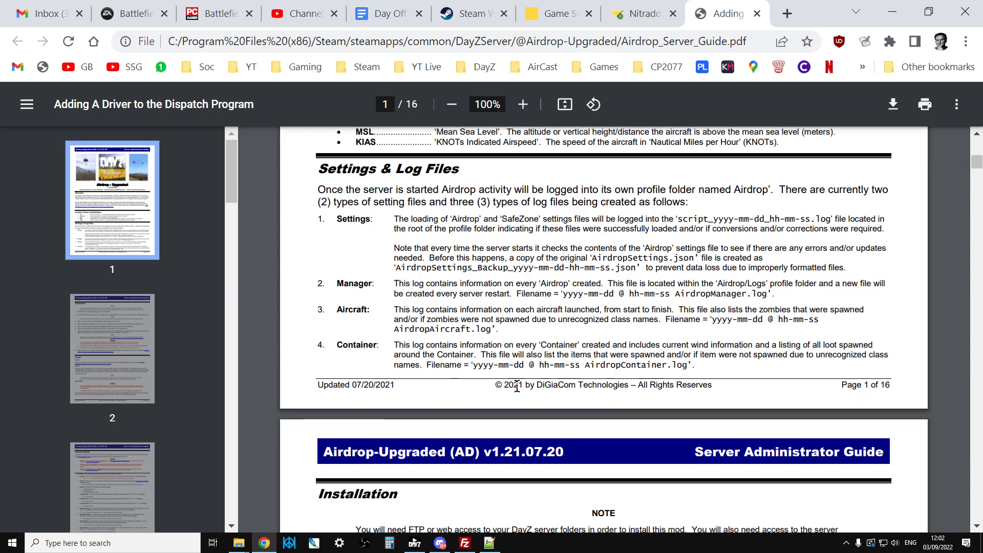
pyautogui.scroll(-1, 517, 388)
pyautogui.scroll(-4, 494, 360)
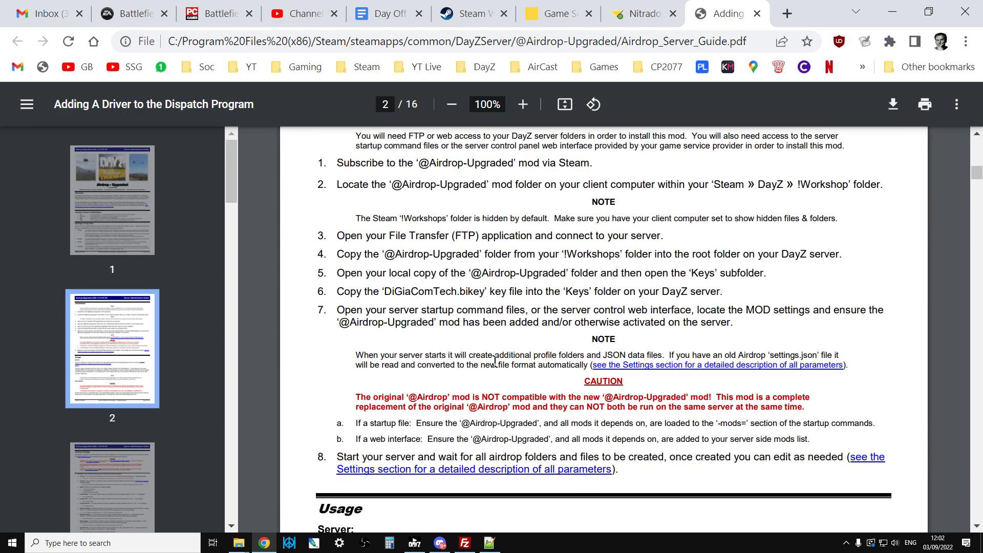
pyautogui.scroll(-5, 495, 360)
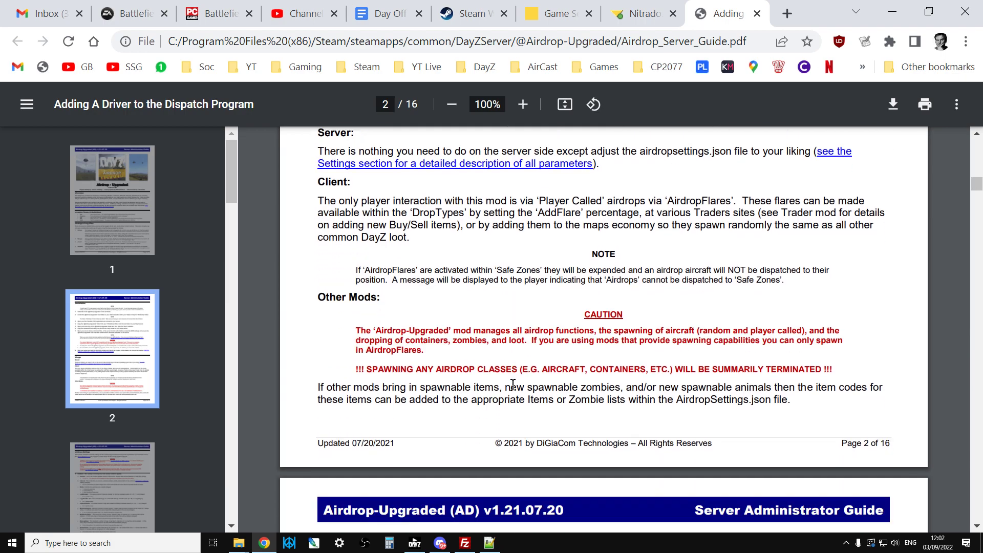
pyautogui.scroll(8, 513, 384)
pyautogui.click(469, 16)
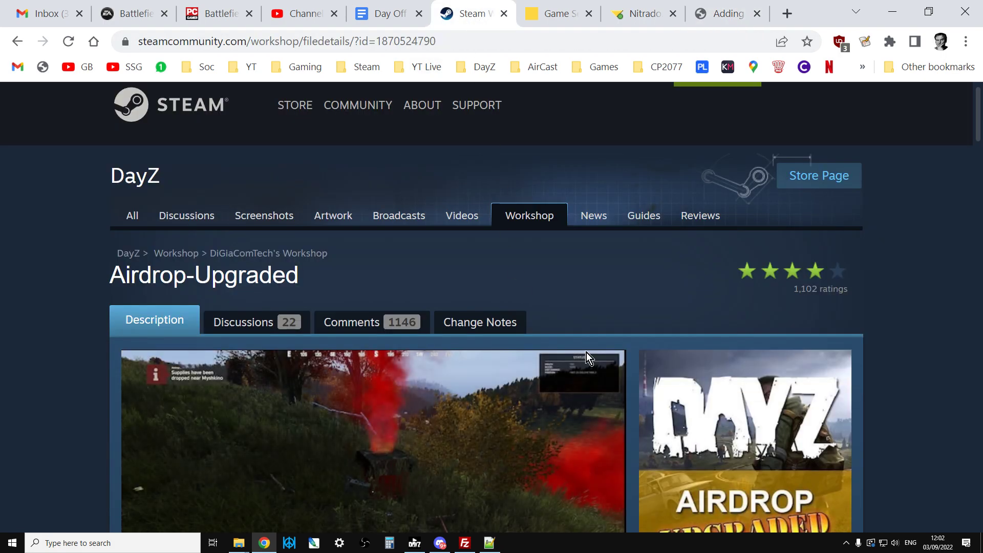
pyautogui.scroll(-1, 620, 311)
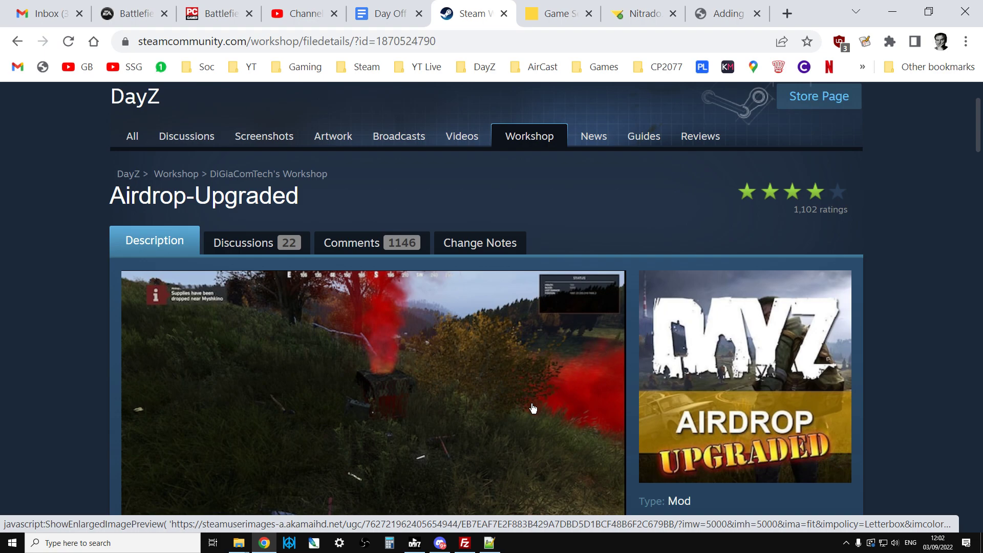
pyautogui.scroll(-1, 533, 410)
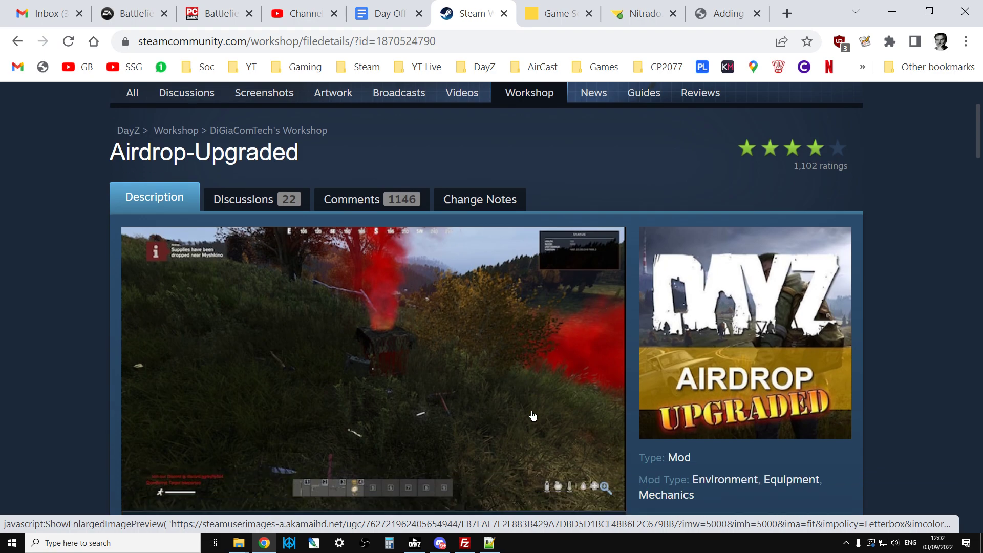